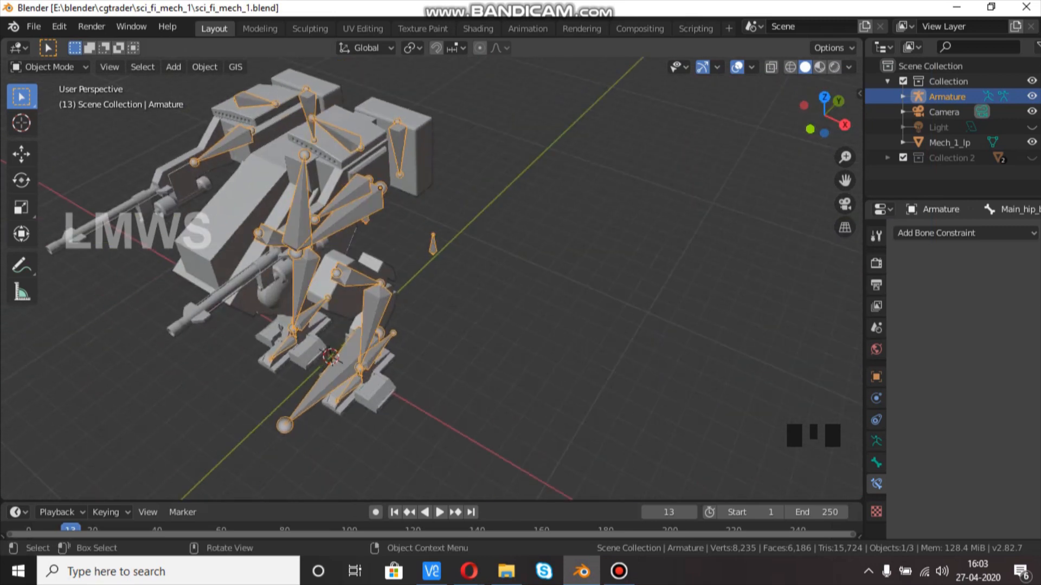
Step: Save the sci_fi_mech_1.blend file
key("ctrl+s")
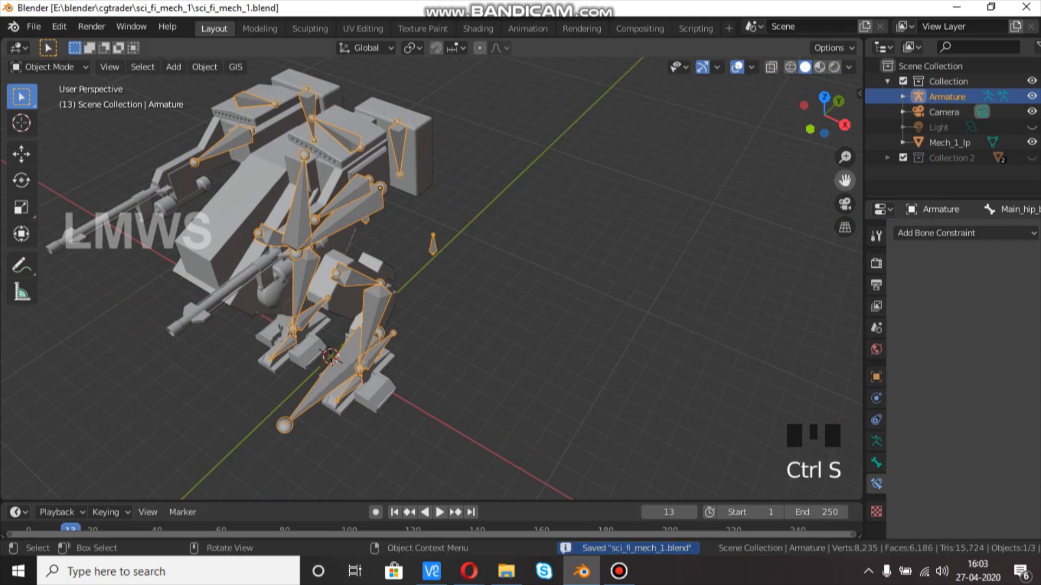
left_click_drag(844, 180, 937, 201)
scroll(431, 276, "up", 2)
scroll(431, 277, "down", 2)
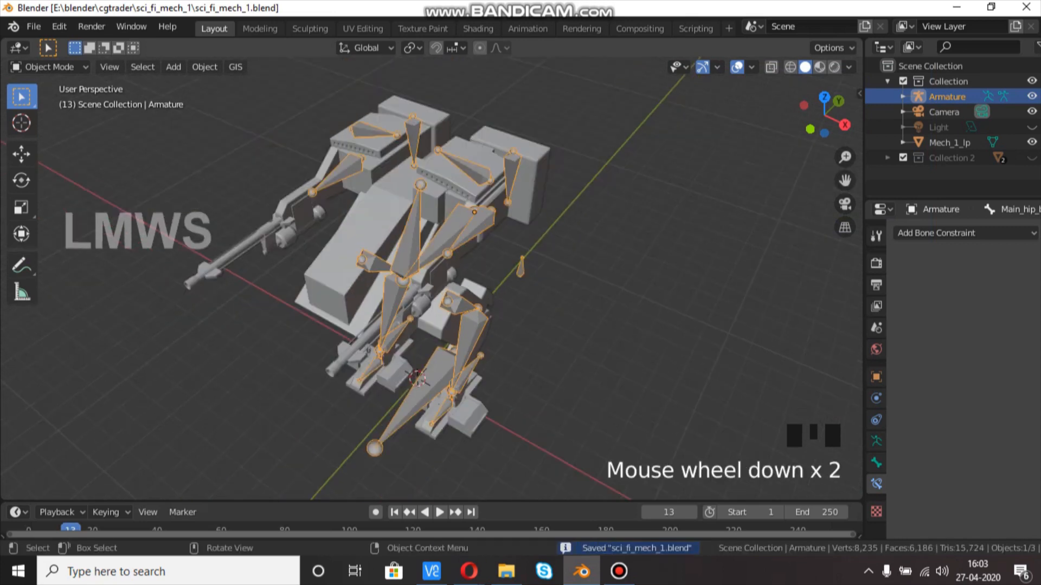
mouse_move(823, 115)
left_mouse_down()
mouse_move(816, 117)
mouse_move(825, 114)
left_mouse_up()
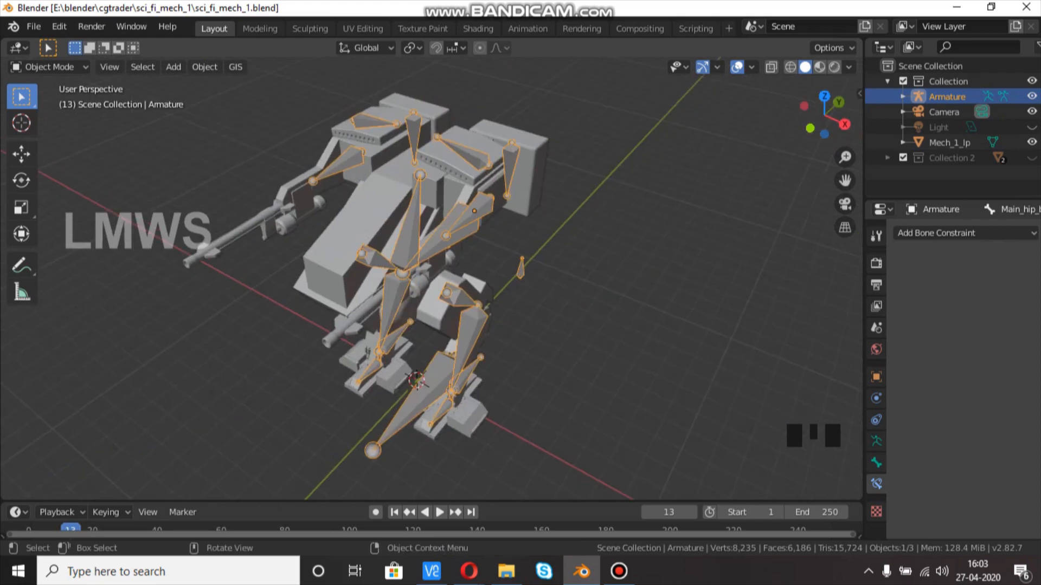
key("ctrl+s")
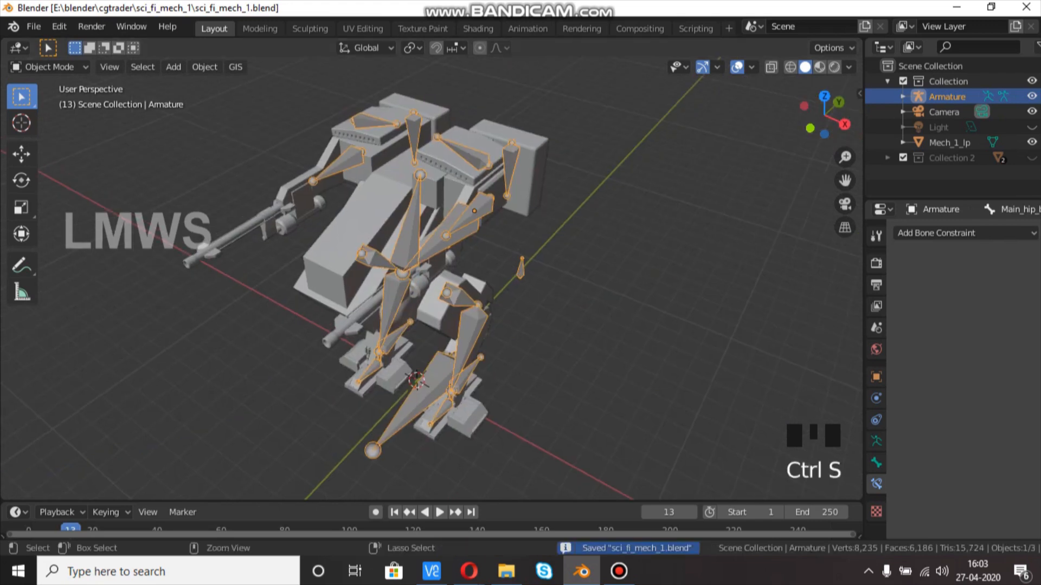
Step: Parent the Mech_1_lp mesh to the armature with automatic weights
left_click(948, 142)
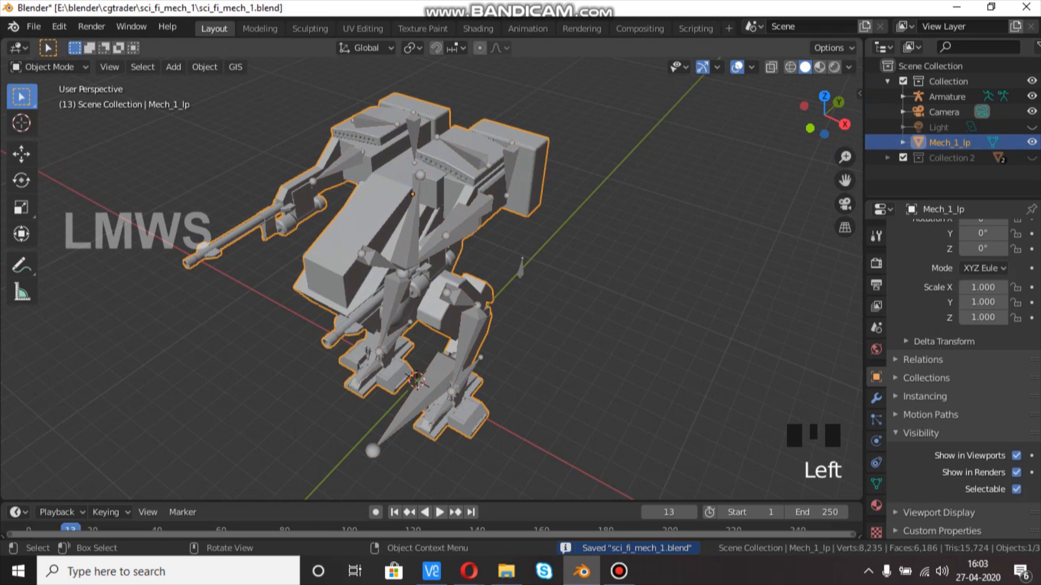
scroll(480, 186, "up", 2)
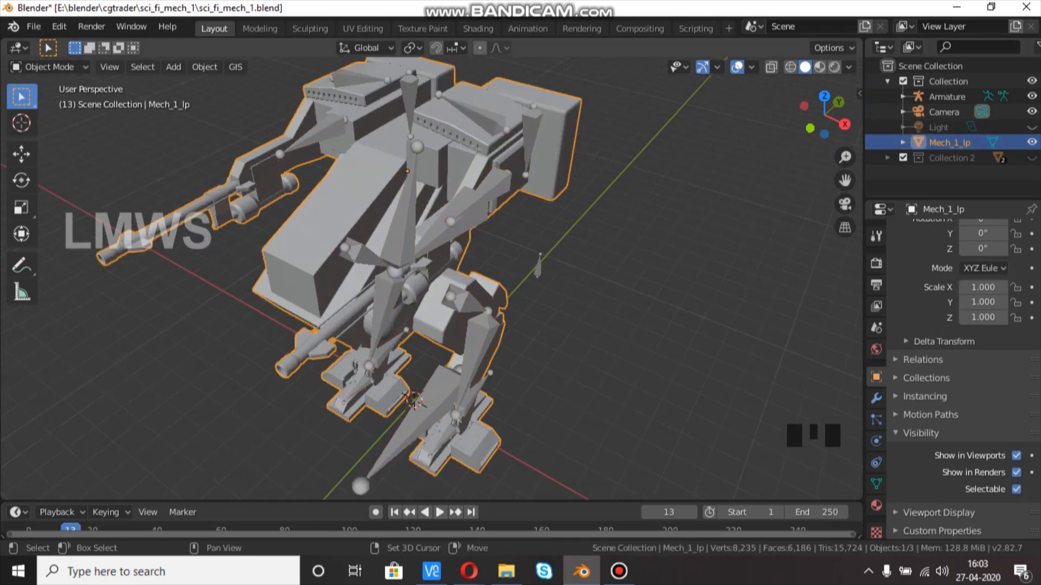
left_click(402, 228, "shift")
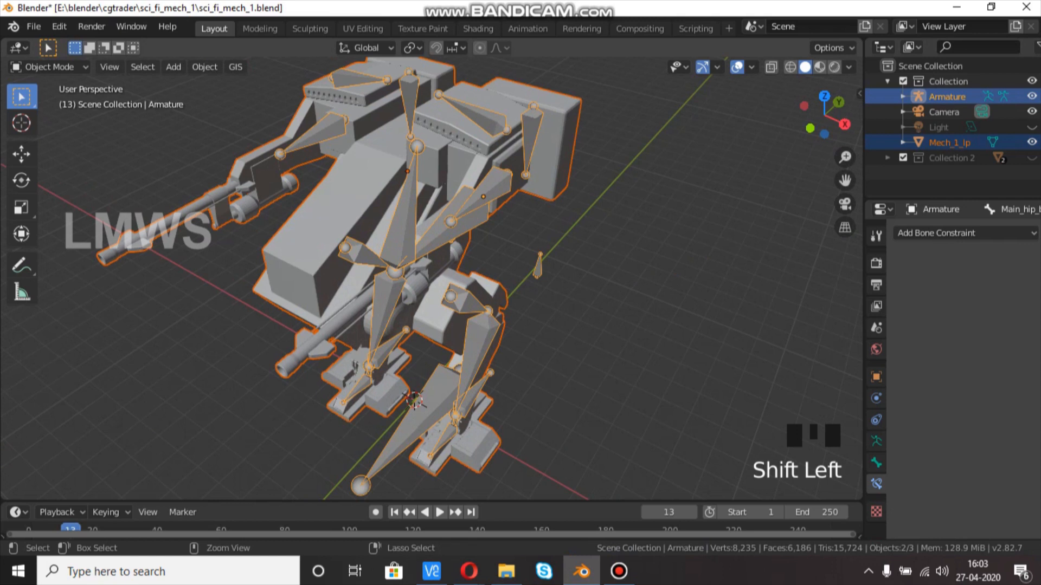
key("ctrl+p")
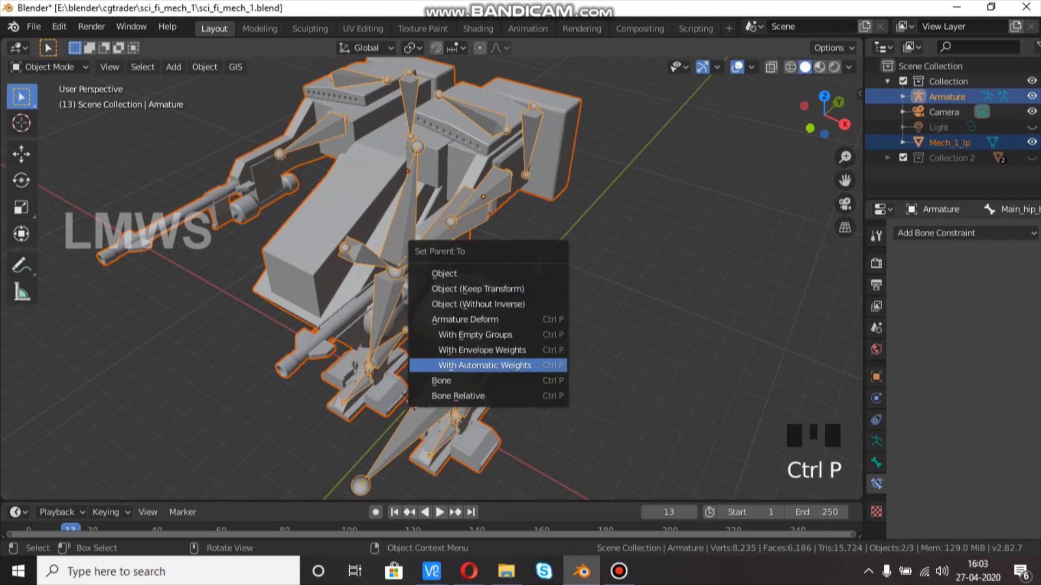
left_click(484, 365)
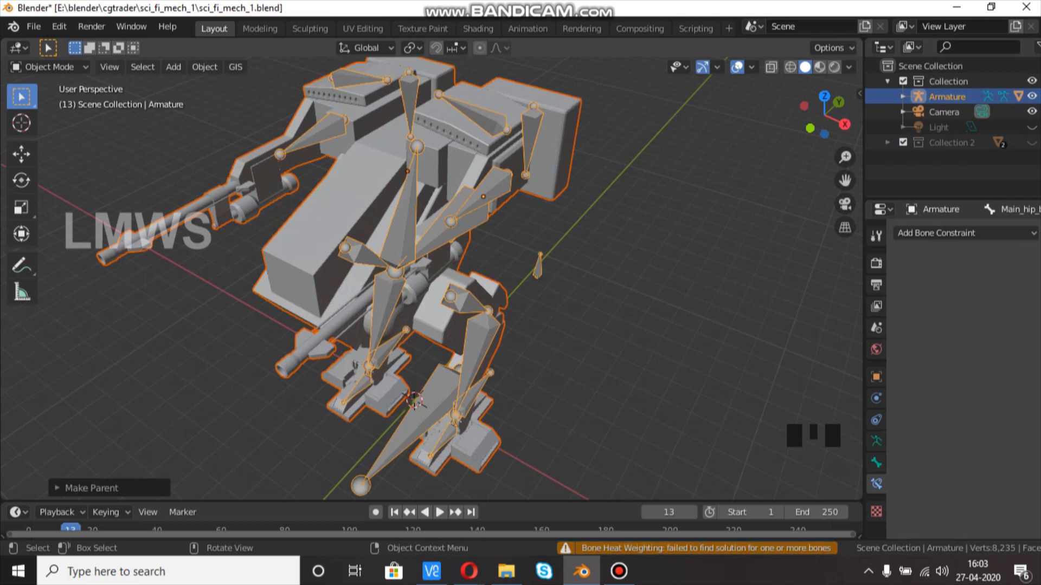
Step: Put the armature in Pose Mode and test-move the l_leg_cntrl bone to check how the mesh follows, cancelling the move
left_click(485, 365)
left_click(485, 365)
left_click(485, 365)
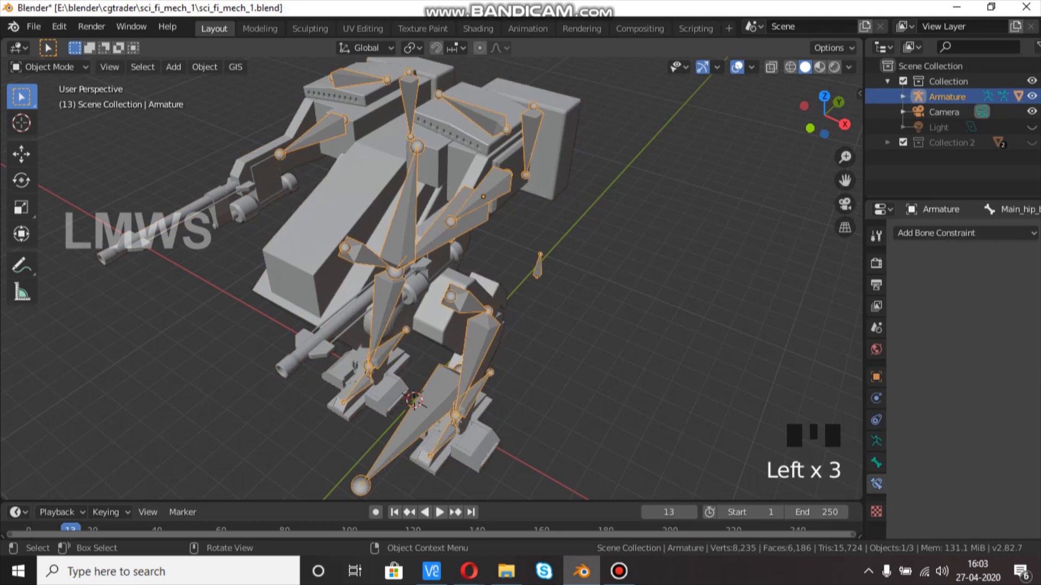
left_click_drag(49, 67, 32, 119)
left_click(475, 394)
left_click(474, 395)
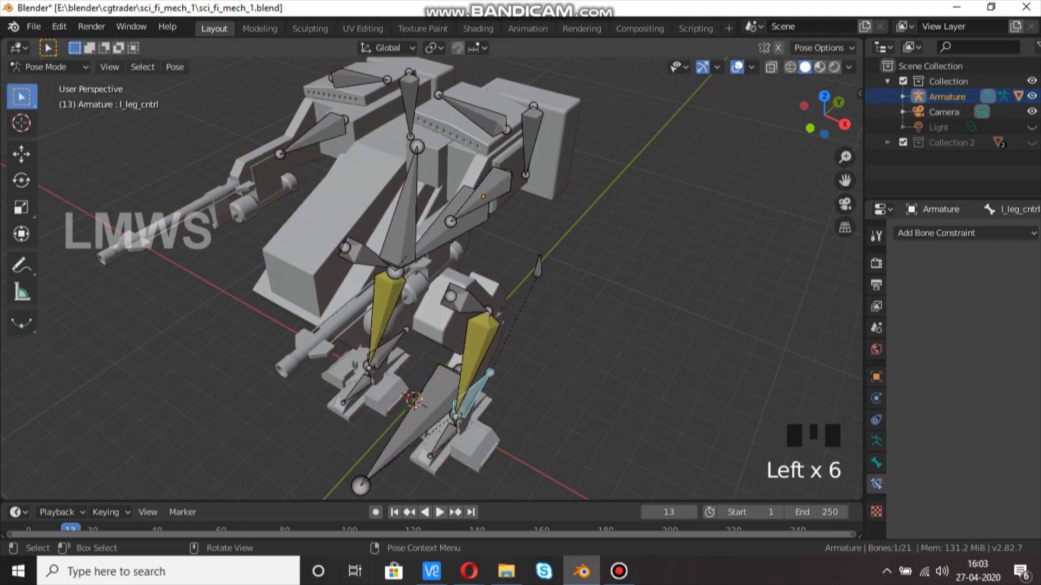
middle_click_drag(475, 394, 380, 390)
key("g")
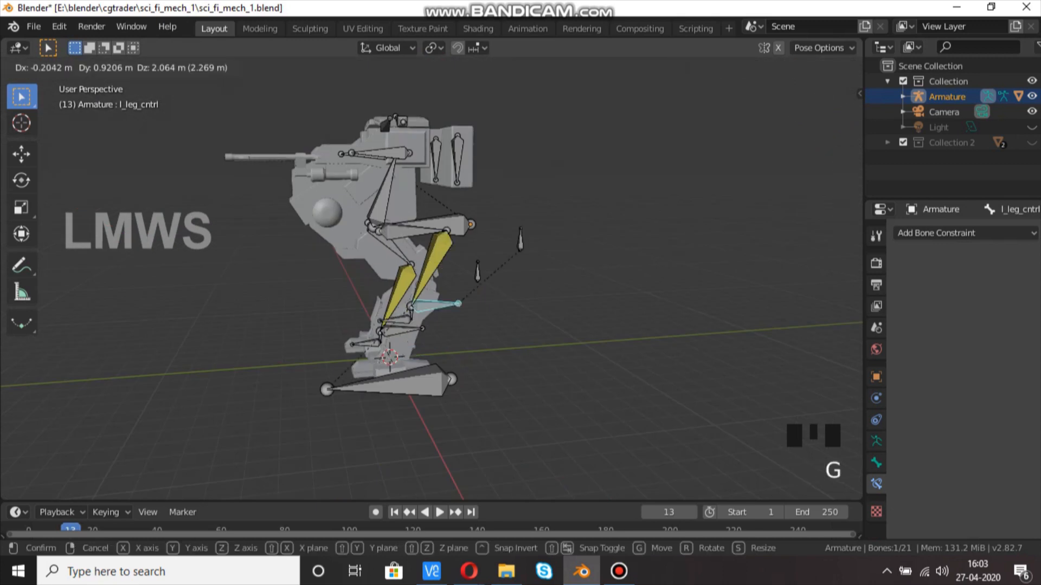
key("Escape")
middle_click_drag(412, 325, 466, 303)
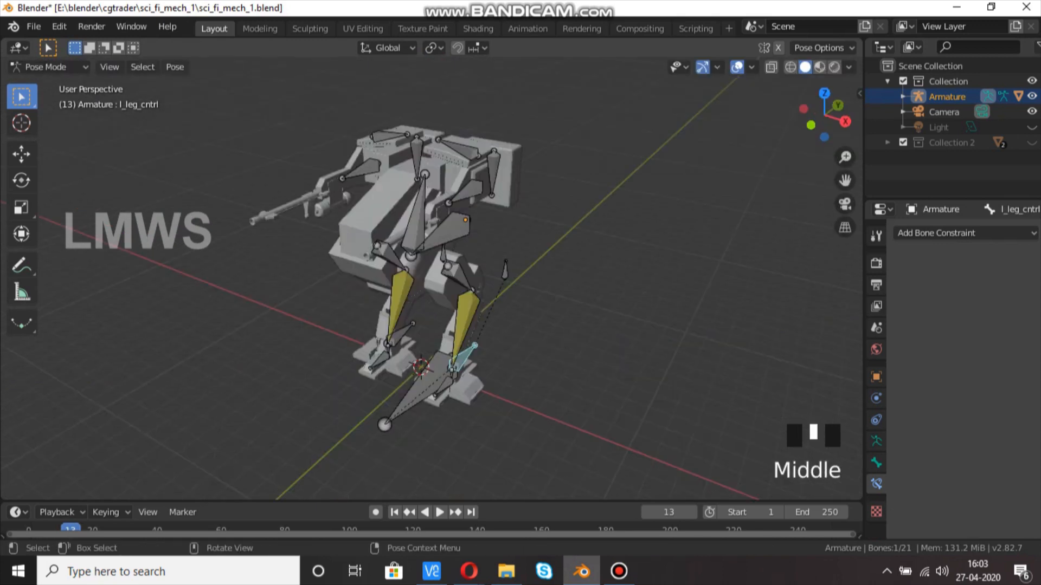
scroll(423, 298, "up", 1)
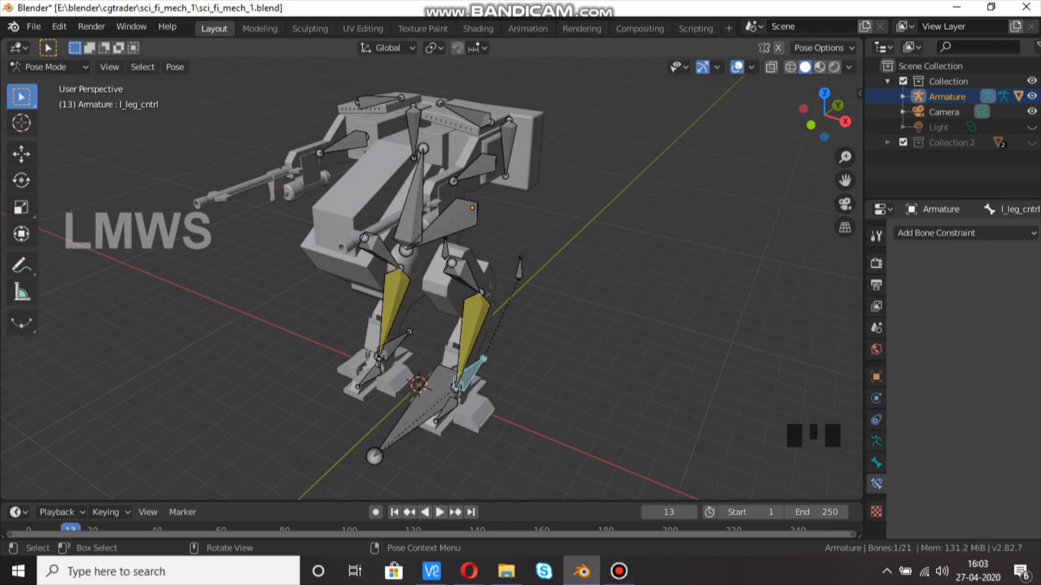
middle_click_drag(423, 271, 347, 304)
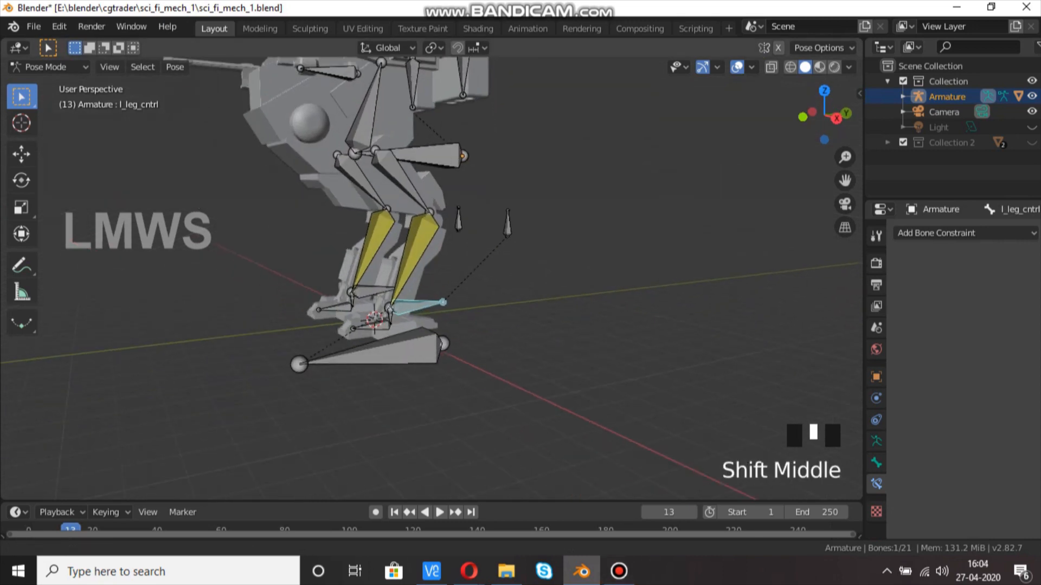
scroll(379, 244, "down", 2)
middle_click_drag(379, 244, 412, 233)
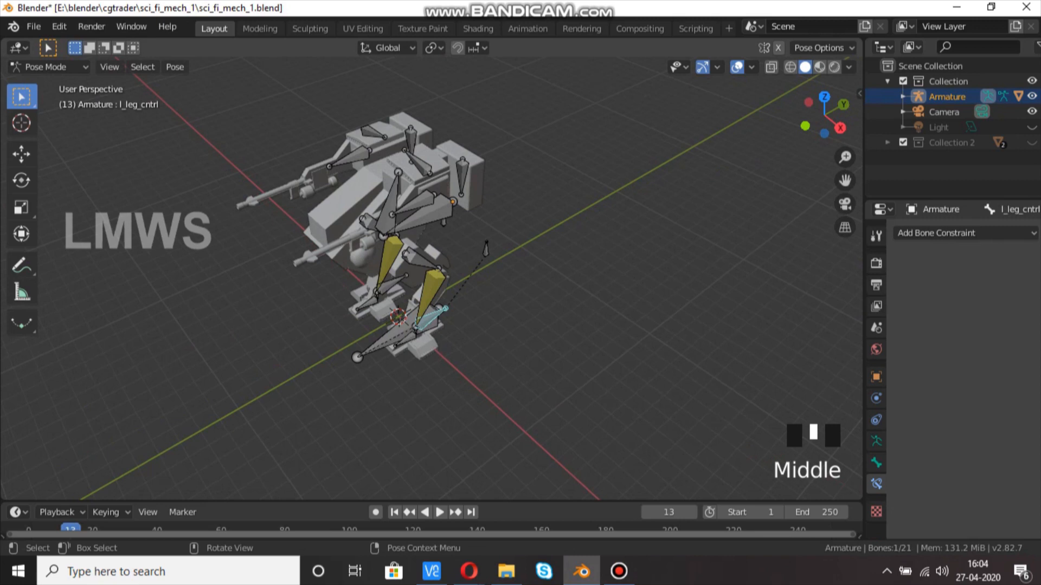
scroll(429, 280, "down", 3)
Step: Return the armature to Object Mode and select the Mech_1_lp mesh instead
left_click(401, 233)
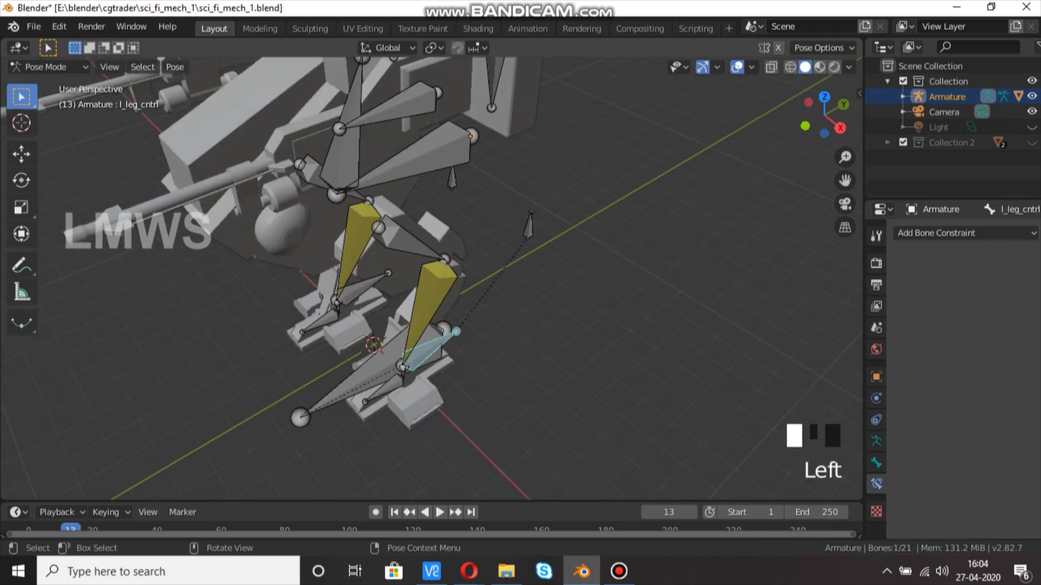
key("Tab")
left_click(49, 67)
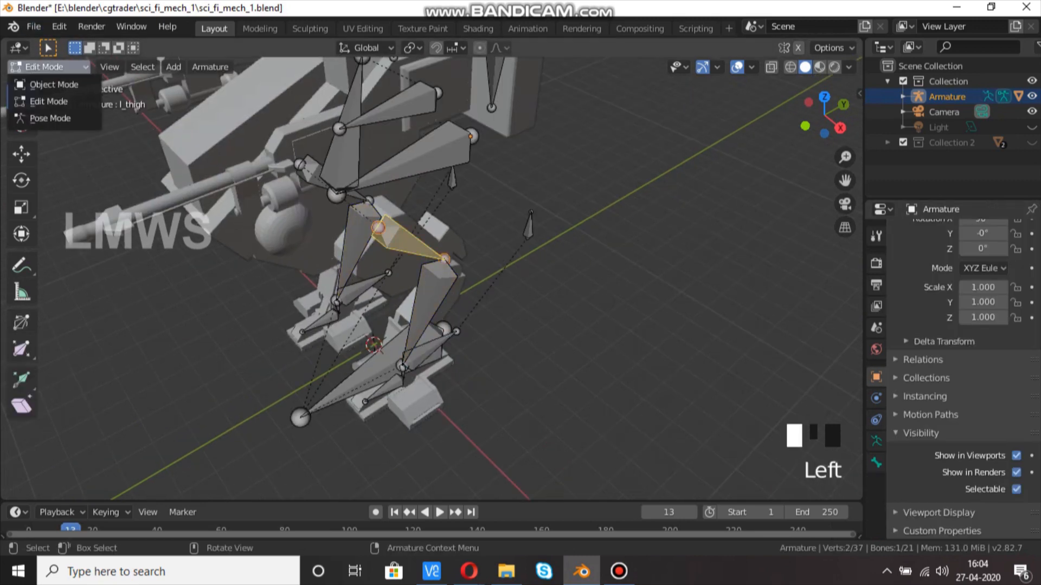
left_click(42, 82)
left_click(282, 217)
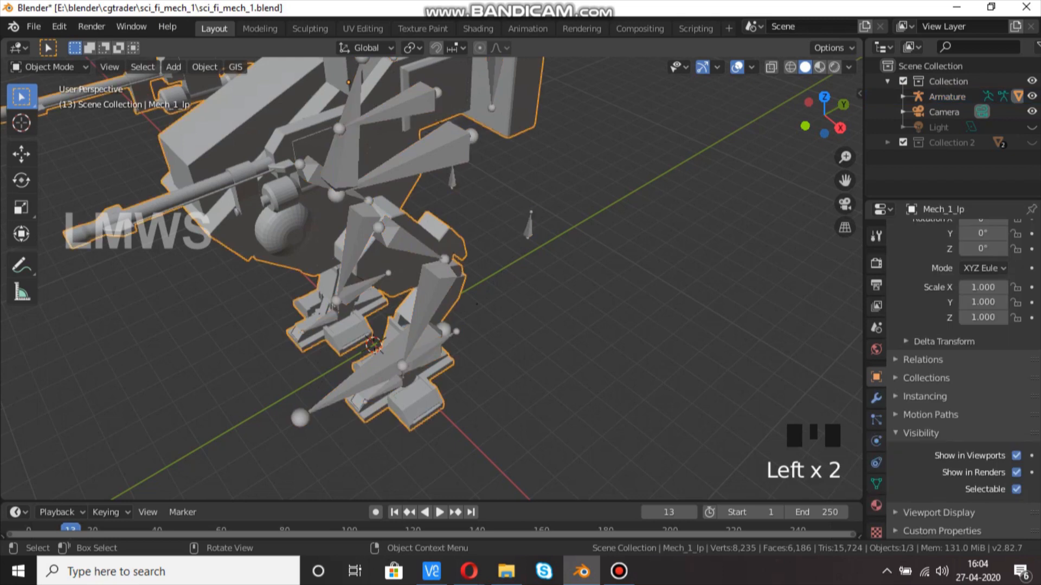
Step: Enter Edit Mode on the mech mesh with nothing selected and save the file
scroll(347, 233, "up", 3)
middle_click_drag(347, 233, 439, 270, "shift")
scroll(401, 314, "down", 3, "shift")
key("Tab")
scroll(401, 314, "down", 2)
key("alt+a")
key("ctrl+s")
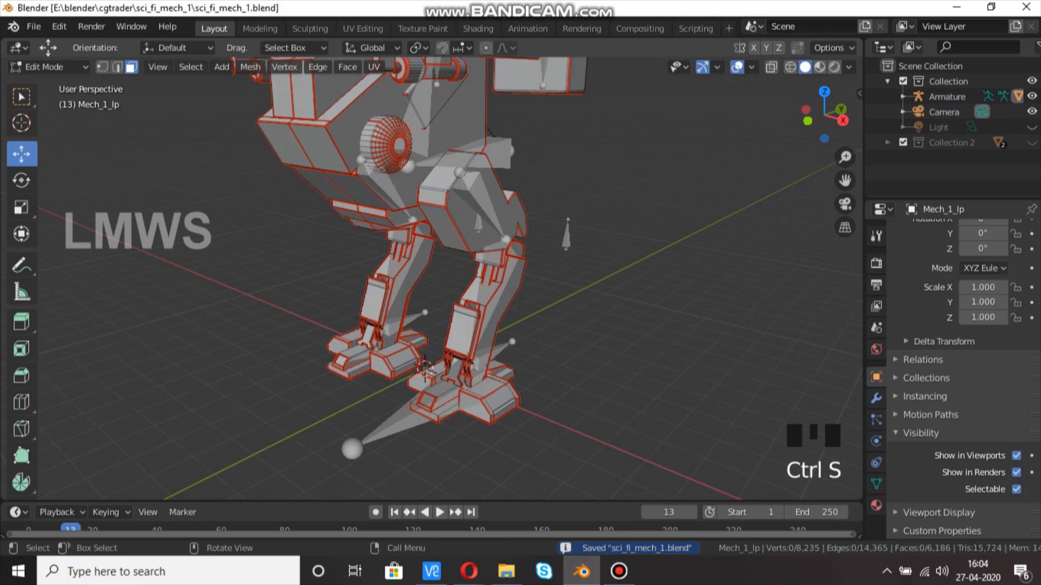
Step: Clear the seams from all edges of the mech mesh and deselect everything
key("a")
key("ctrl+e")
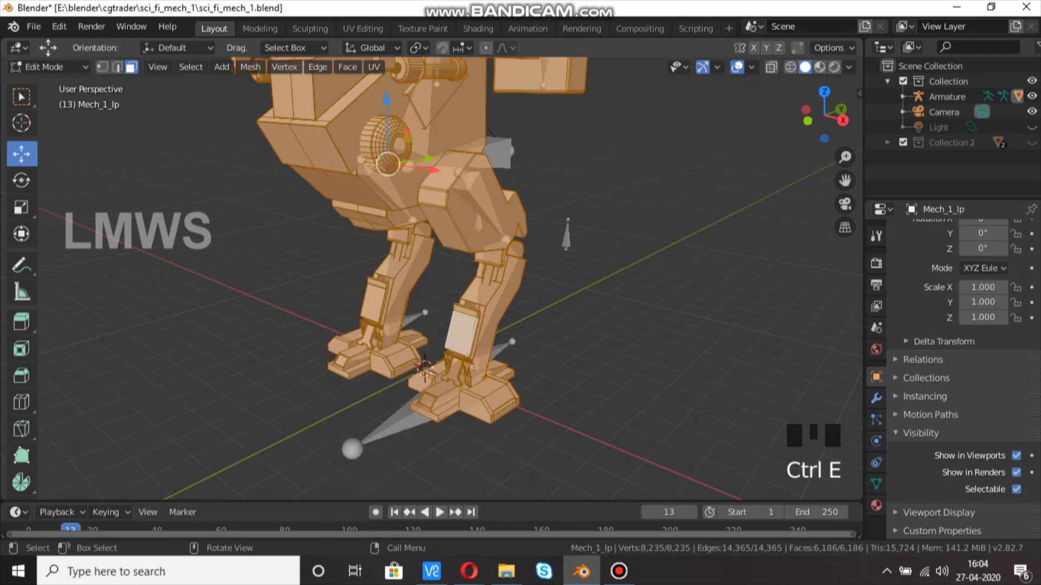
scroll(433, 271, "up", 2)
key("alt+a")
Step: Select the linked mesh parts that make up the mech's left thigh
scroll(493, 213, "down", 1)
middle_click_drag(493, 212, 467, 255, "shift")
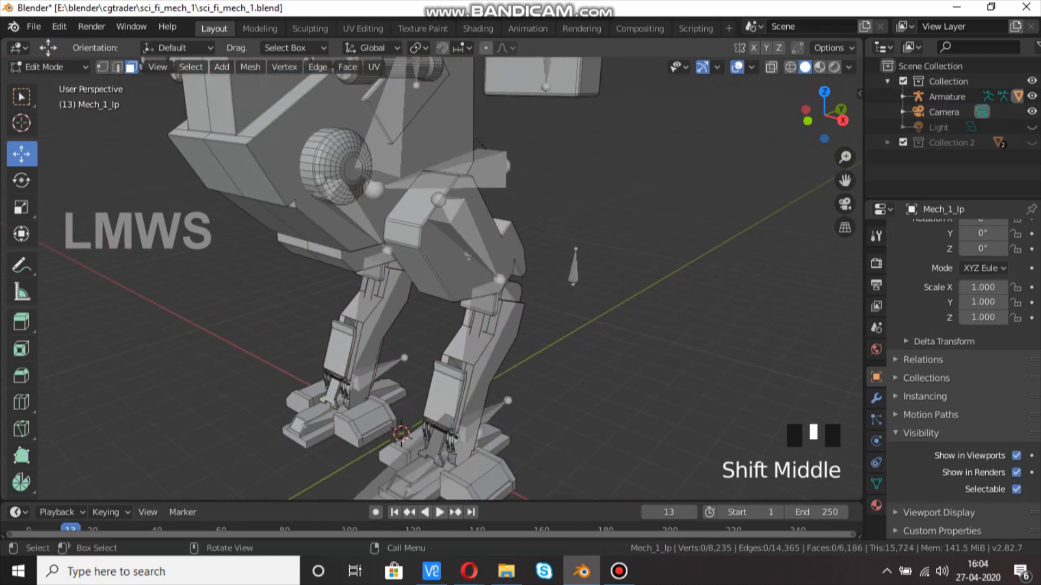
key("l")
middle_click_drag(472, 260, 387, 250)
scroll(434, 255, "up", 2)
key("l")
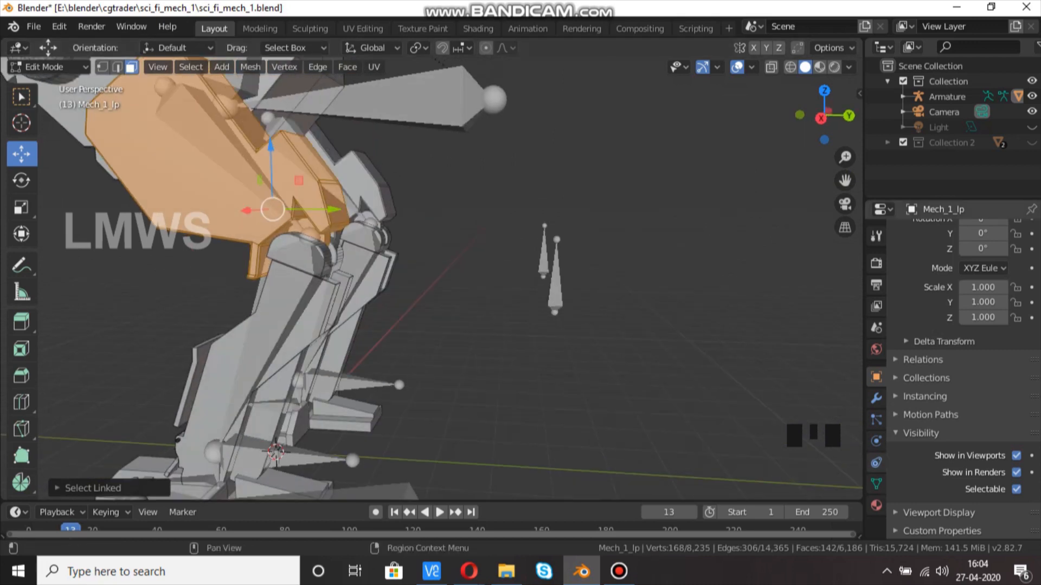
Step: Find and display the mech mesh's vertex groups in its object data properties
left_click(876, 398)
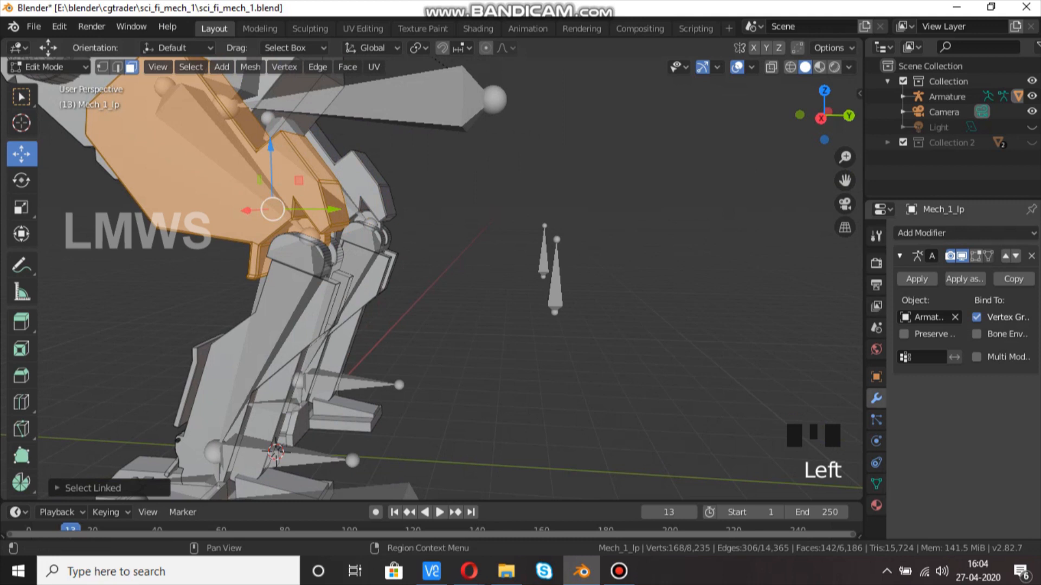
left_click(876, 376)
left_click(876, 399)
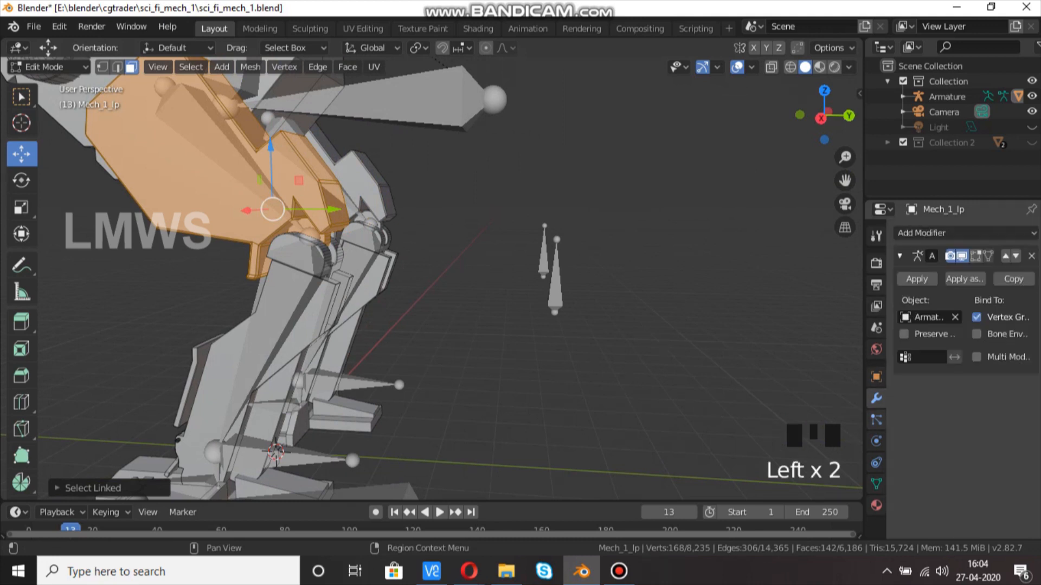
left_click(876, 420)
left_click(876, 462)
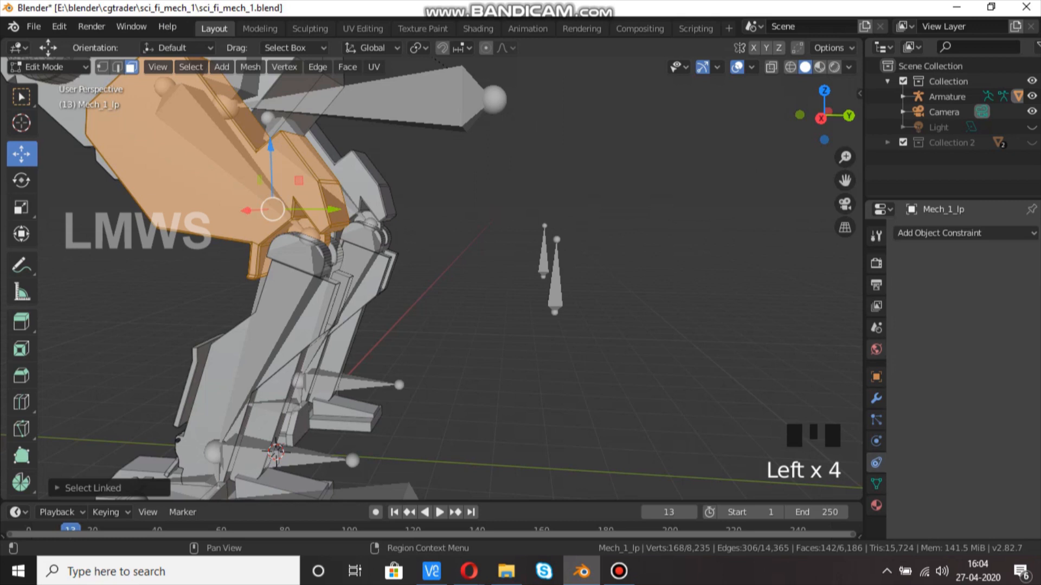
left_click(876, 484)
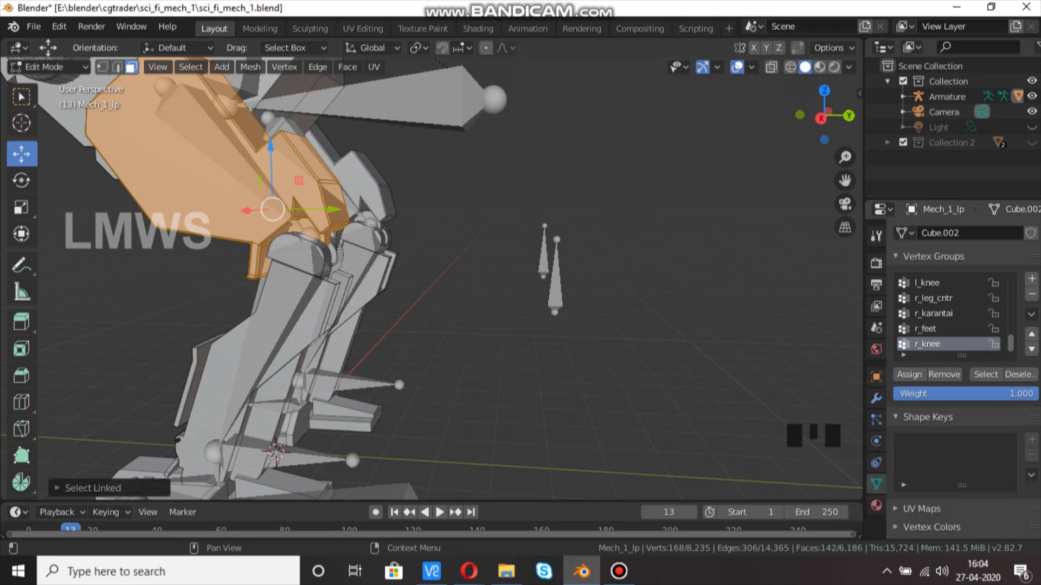
Step: Assign the selected left thigh parts to the l_thigh vertex group with weight 1.000
middle_click_drag(678, 325, 765, 337)
scroll(949, 328, "up", 2)
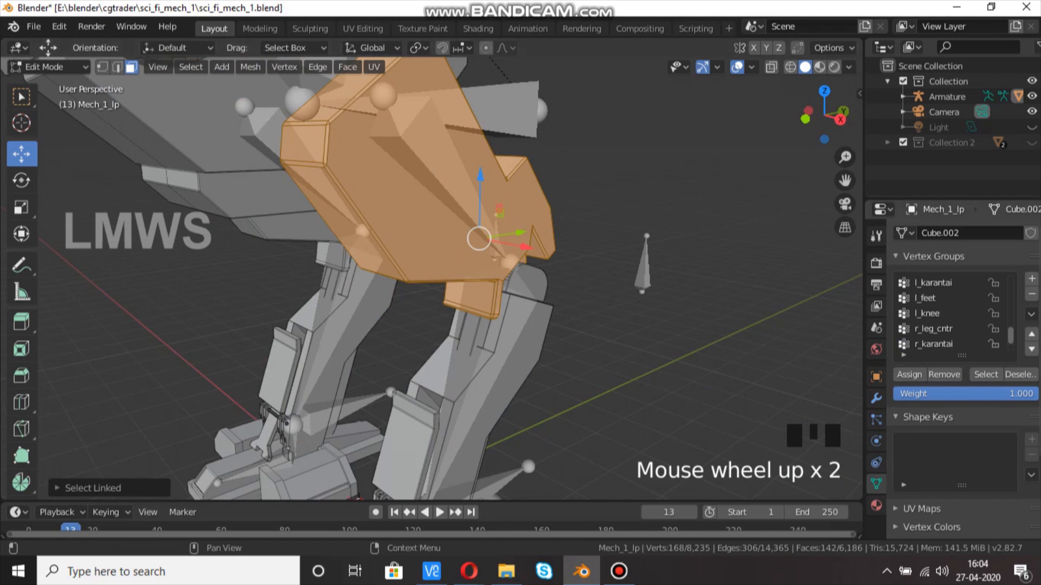
left_click(929, 313)
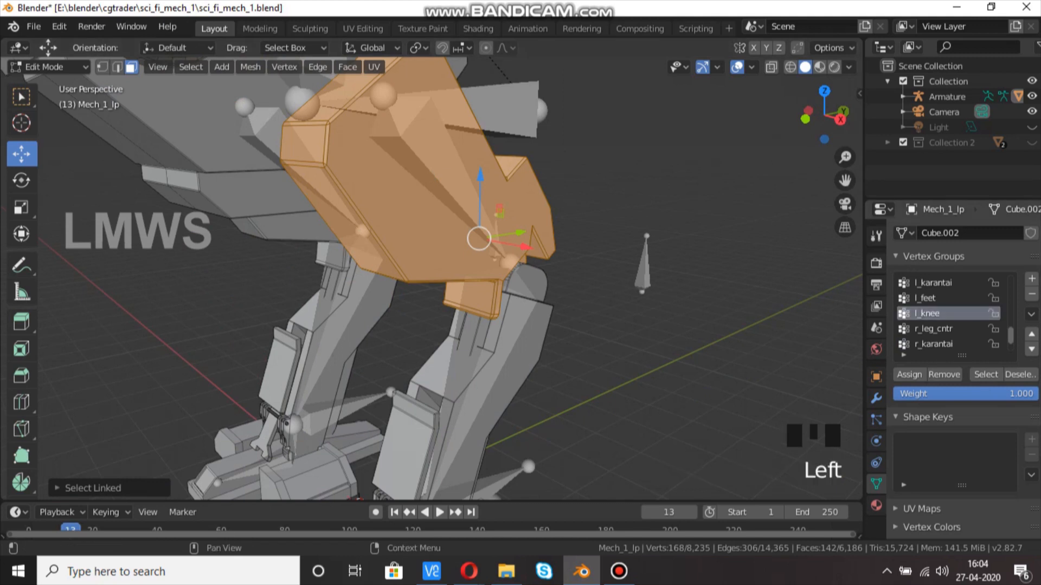
scroll(930, 314, "up", 1)
scroll(948, 314, "down", 3)
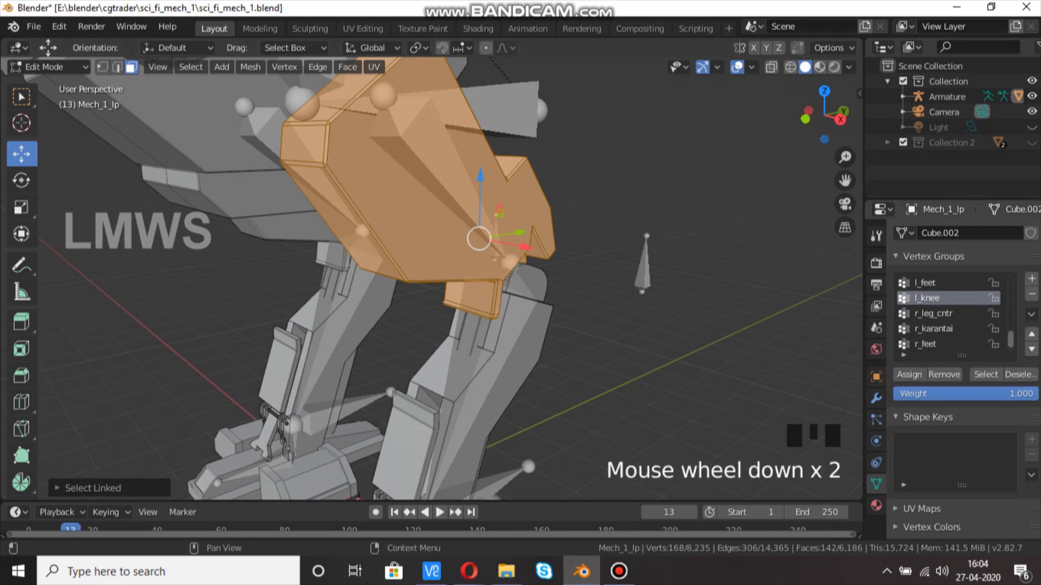
scroll(949, 314, "up", 1)
scroll(948, 314, "up", 9)
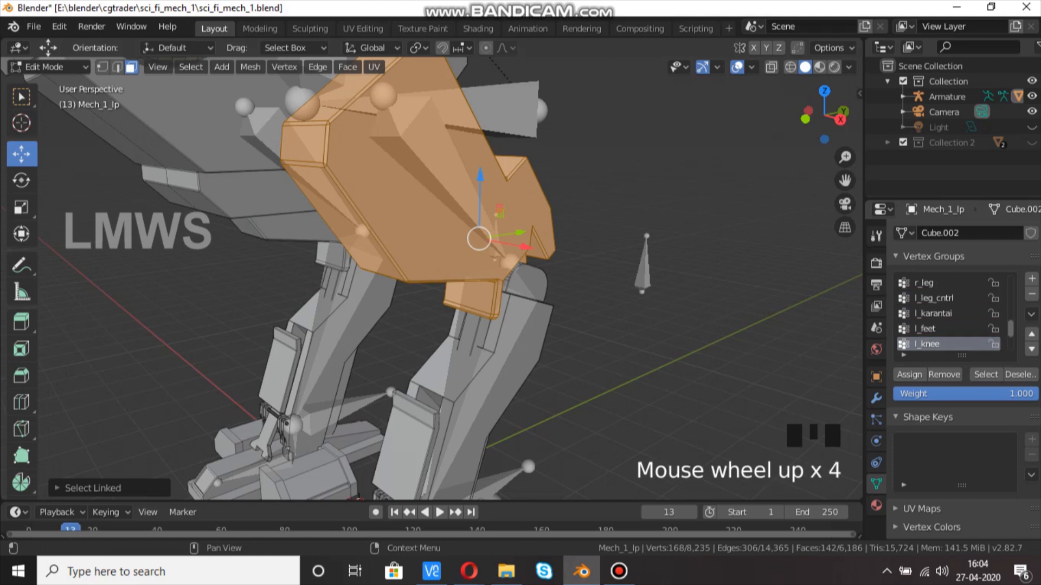
scroll(951, 313, "up", 7)
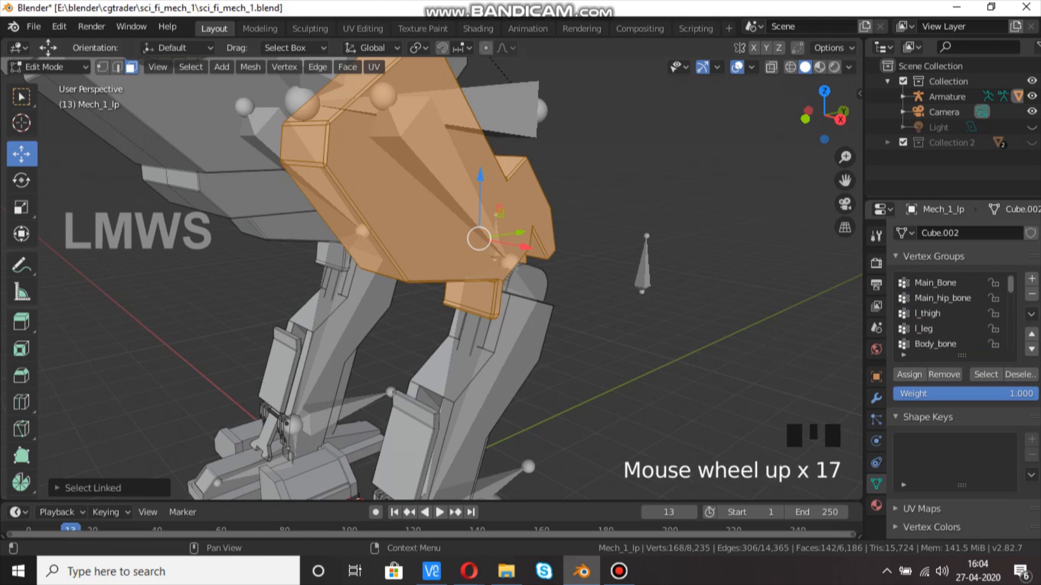
left_click(943, 313)
left_click(910, 375)
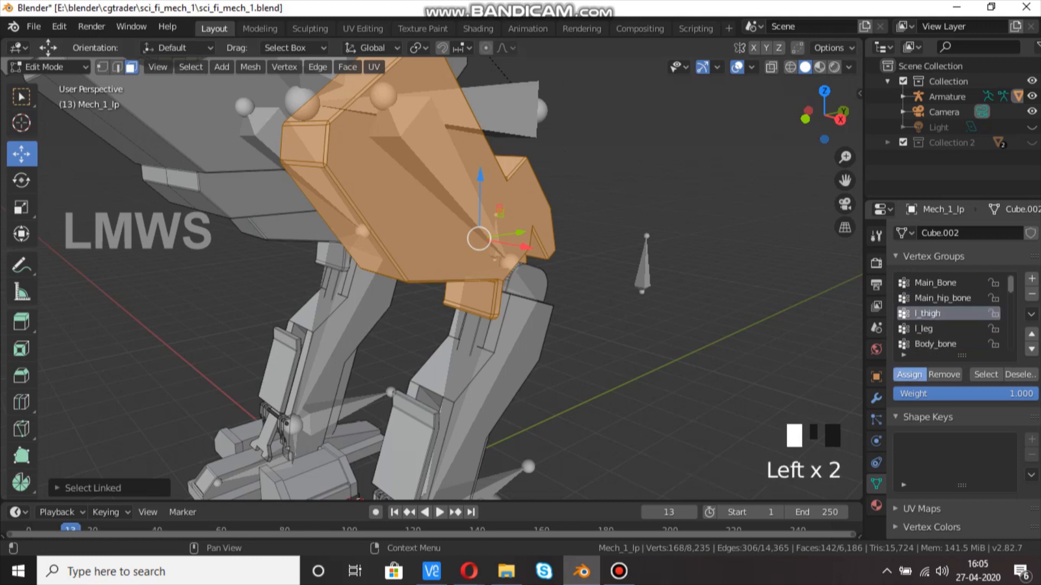
left_click(910, 375)
Step: Deselect the thigh and select the main linked mesh parts of the mech's left lower leg
scroll(650, 326, "down", 1)
middle_click_drag(650, 325, 539, 317)
key("alt+a")
scroll(539, 317, "up", 1)
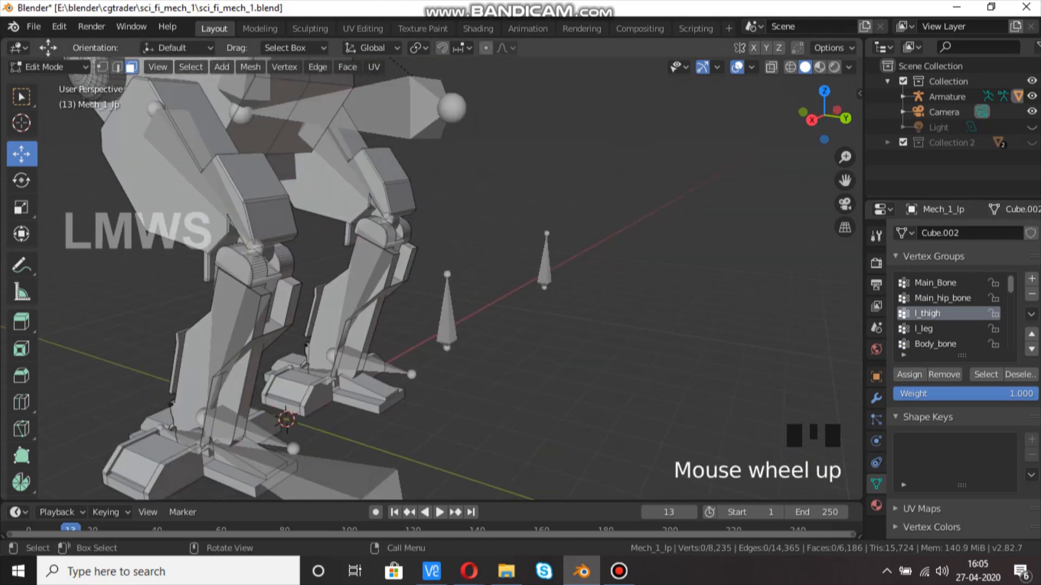
key("l")
key("l")
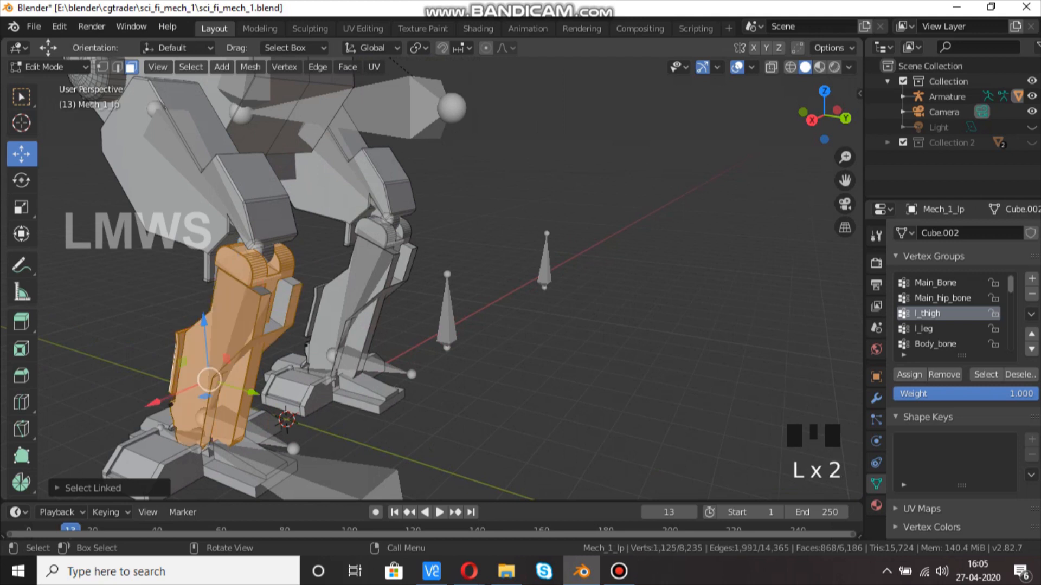
Step: Add the left ankle's linked linkage parts to the lower leg selection and assign everything to the l_leg vertex group with weight 1.000
scroll(260, 311, "down", 2)
middle_click_drag(260, 312, 379, 303)
middle_click_drag(399, 415, 402, 382)
scroll(402, 382, "up", 1)
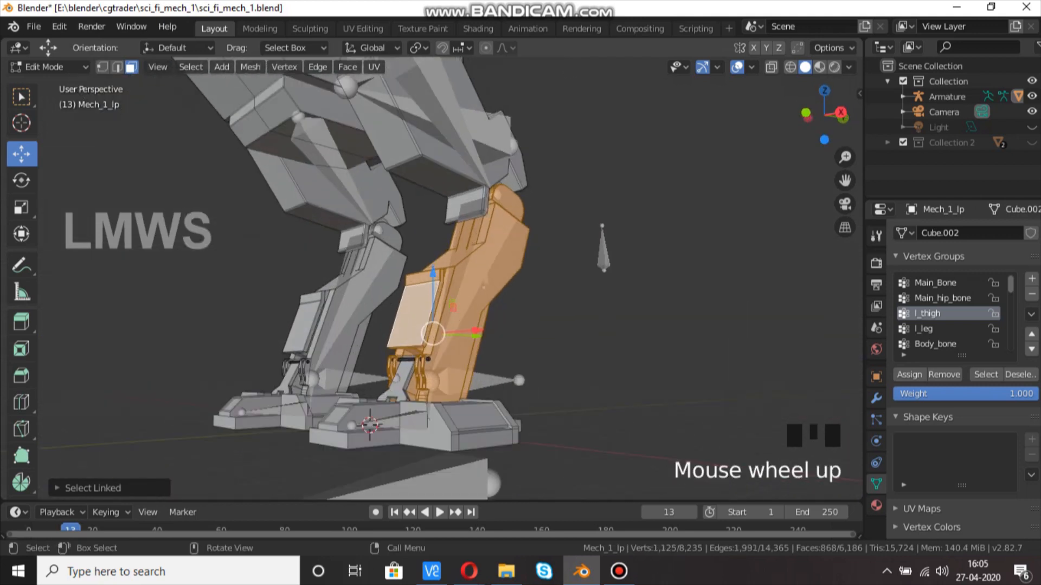
key("l")
key("l")
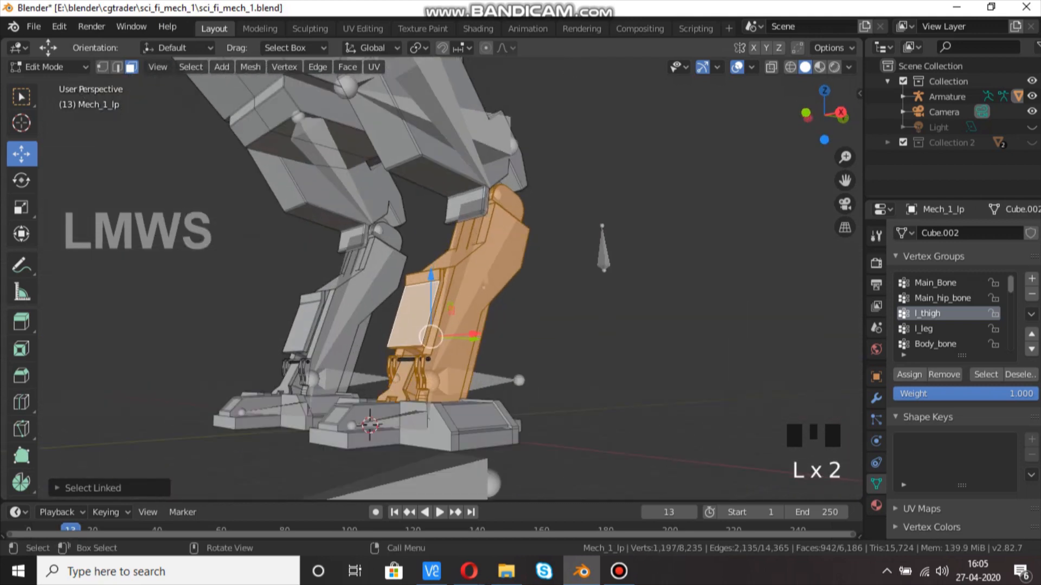
key("l")
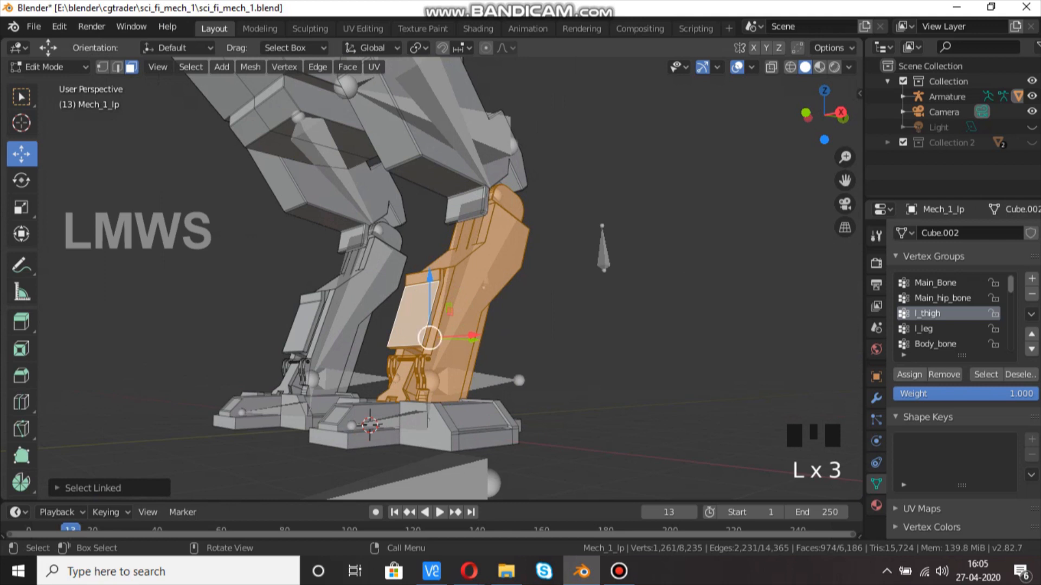
left_click(927, 329)
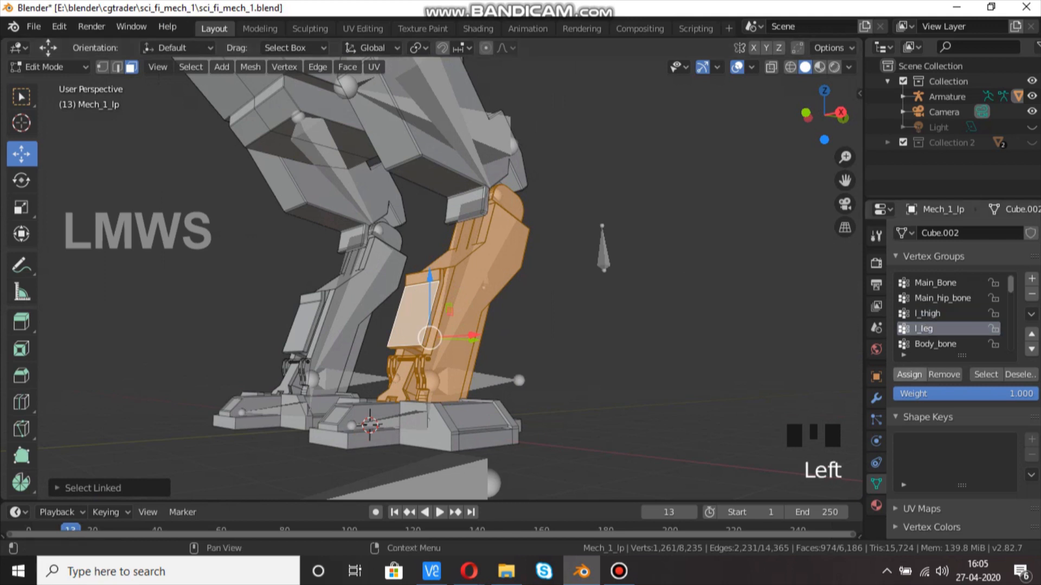
left_click(909, 374)
Step: Select only the linked mesh of the left foot and assign it to the l_feet vertex group with weight 1.000
middle_click_drag(585, 304, 530, 332)
middle_click_drag(530, 332, 596, 244, "shift")
scroll(596, 244, "up", 2)
key("alt+a")
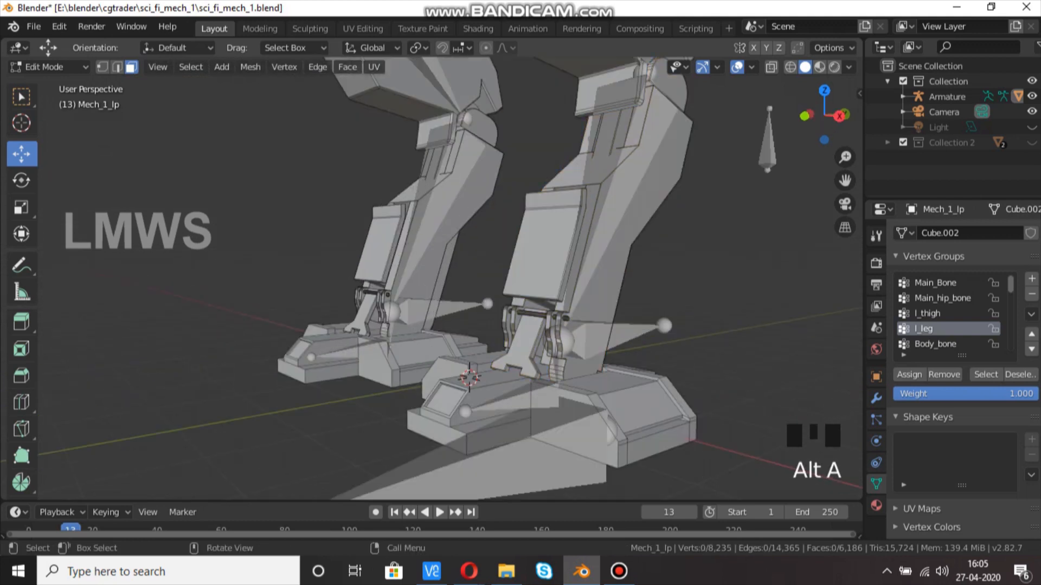
key("l")
middle_click_drag(542, 379, 477, 367)
scroll(952, 313, "down", 7)
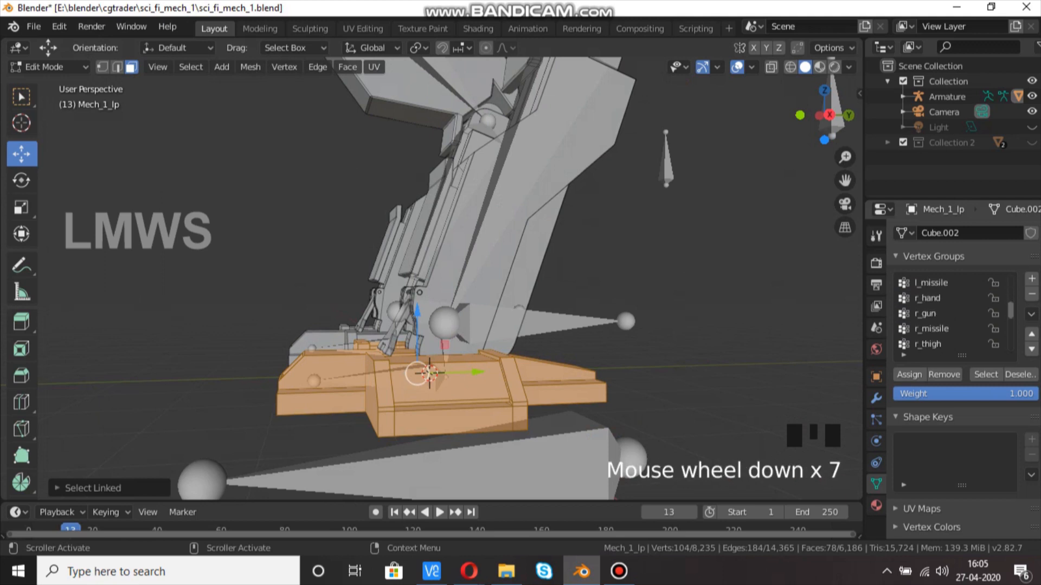
scroll(951, 314, "down", 7)
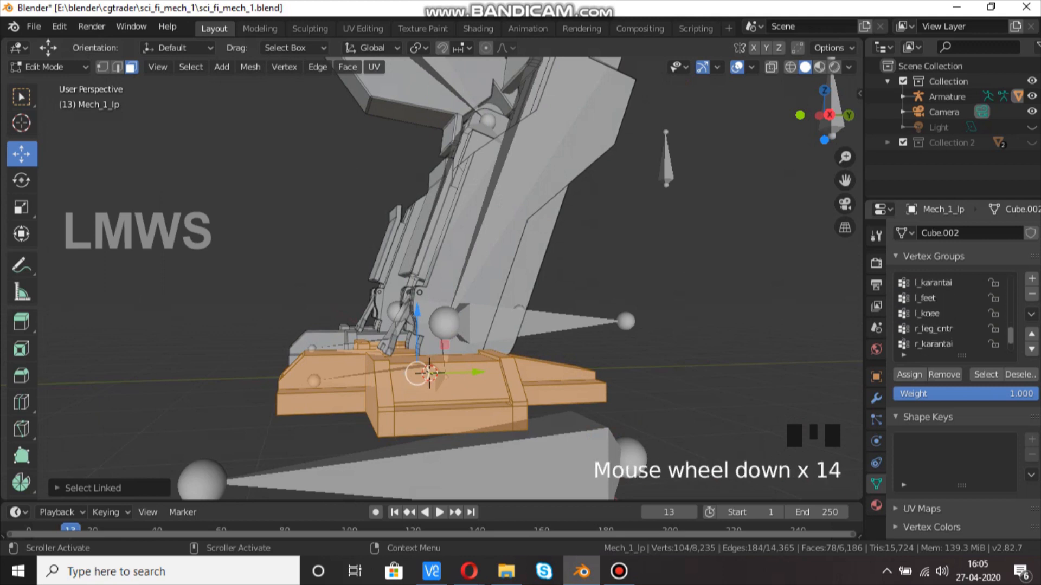
left_click(932, 298)
left_click(909, 374)
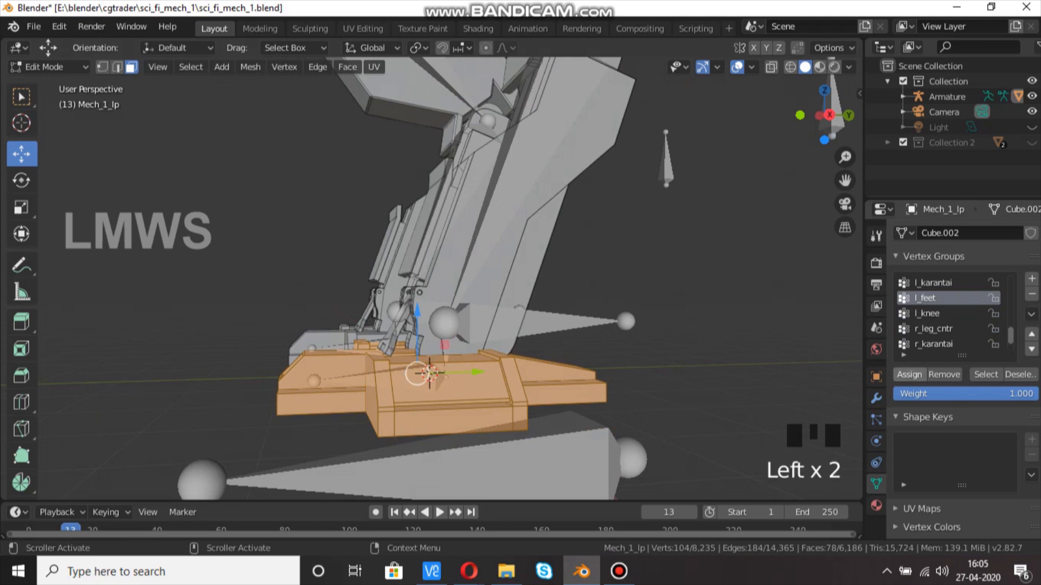
Step: Save the file, leave mesh editing and put the mech's armature into Pose Mode
scroll(433, 271, "down", 2)
key("ctrl+s")
middle_click_drag(434, 271, 466, 260)
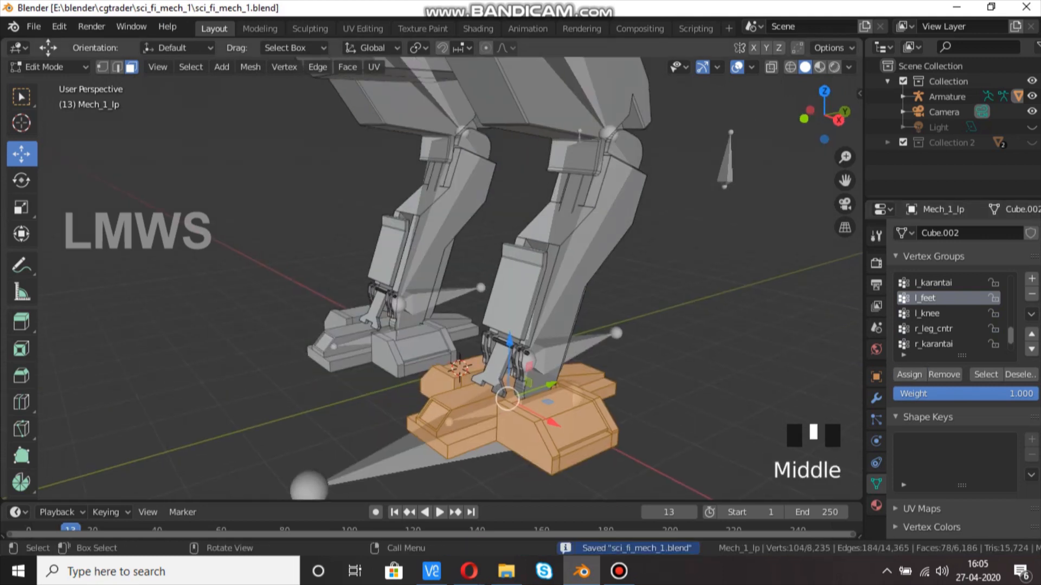
key("Tab")
left_click(48, 66)
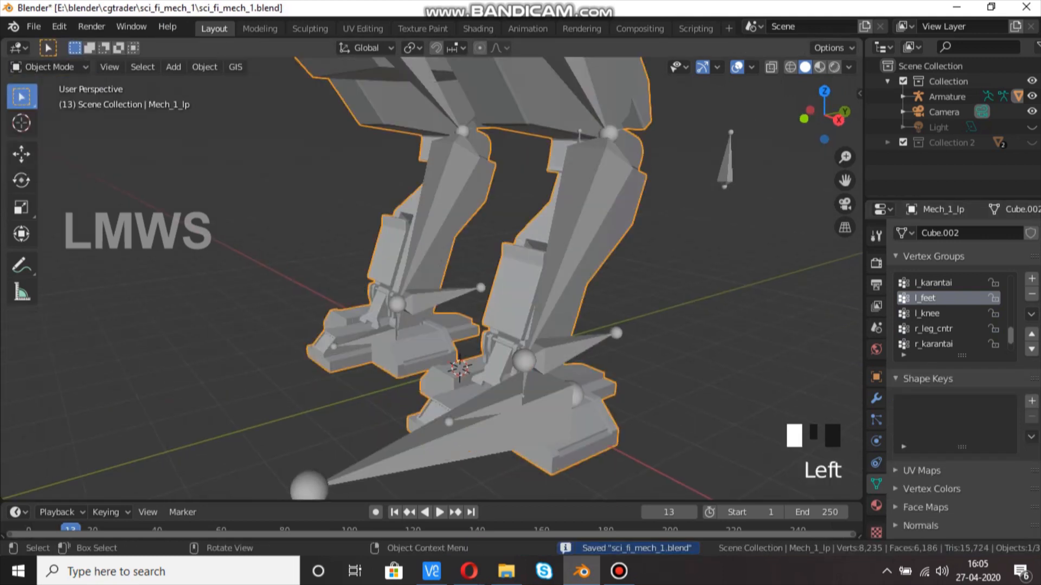
left_click(450, 185)
left_click(49, 66)
left_click(47, 117)
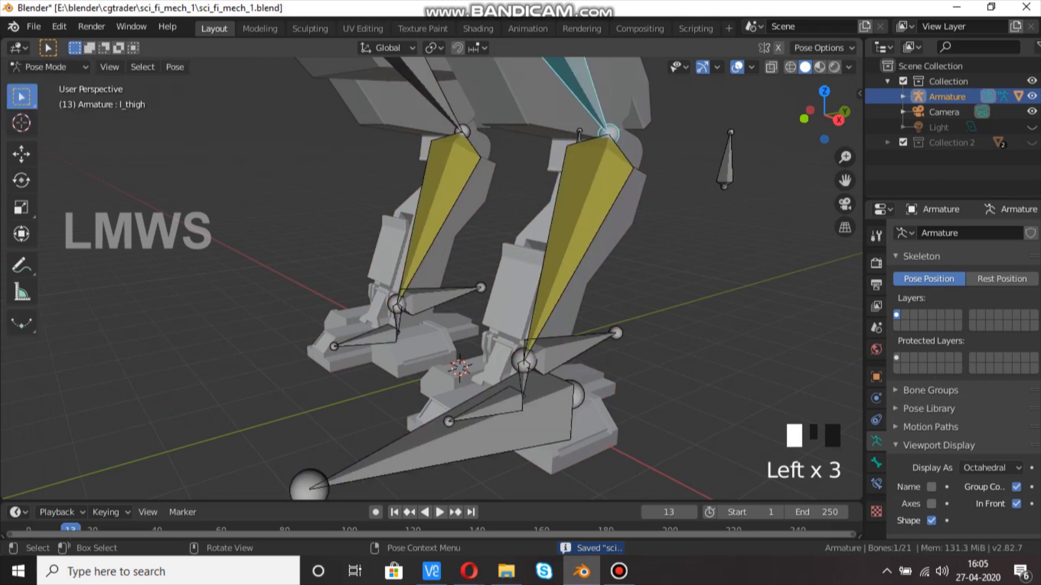
Step: Test the left leg's deformation by trial moving the l_leg_cntrl bone and rotating it about global X, cancelling both transforms
mouse_move(548, 355)
middle_mouse_down()
mouse_move(515, 355)
mouse_move(531, 362)
middle_mouse_up()
left_click(515, 359)
scroll(515, 359, "down", 5)
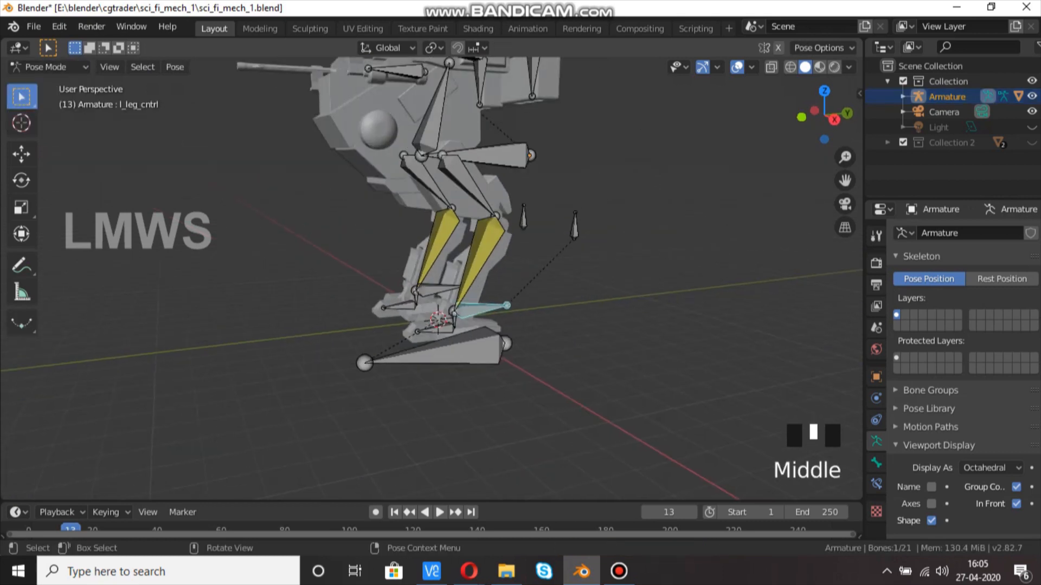
key("g")
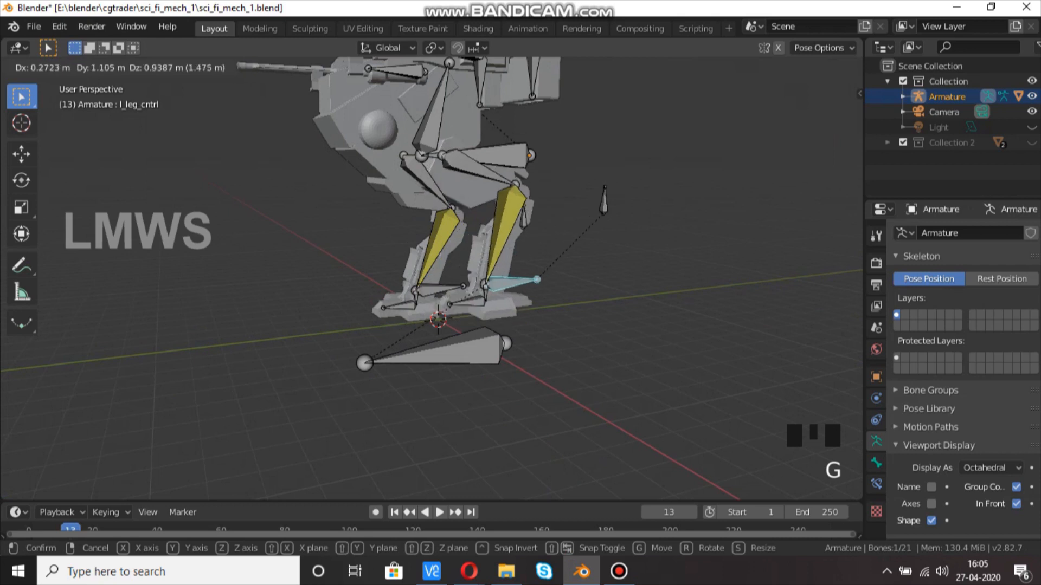
right_click(498, 344)
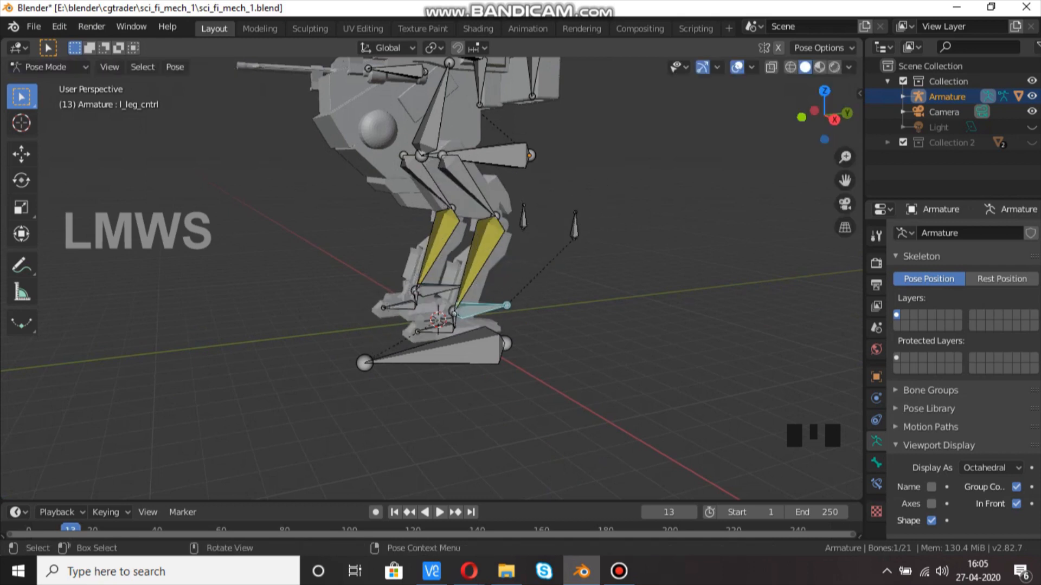
key("r")
key("x")
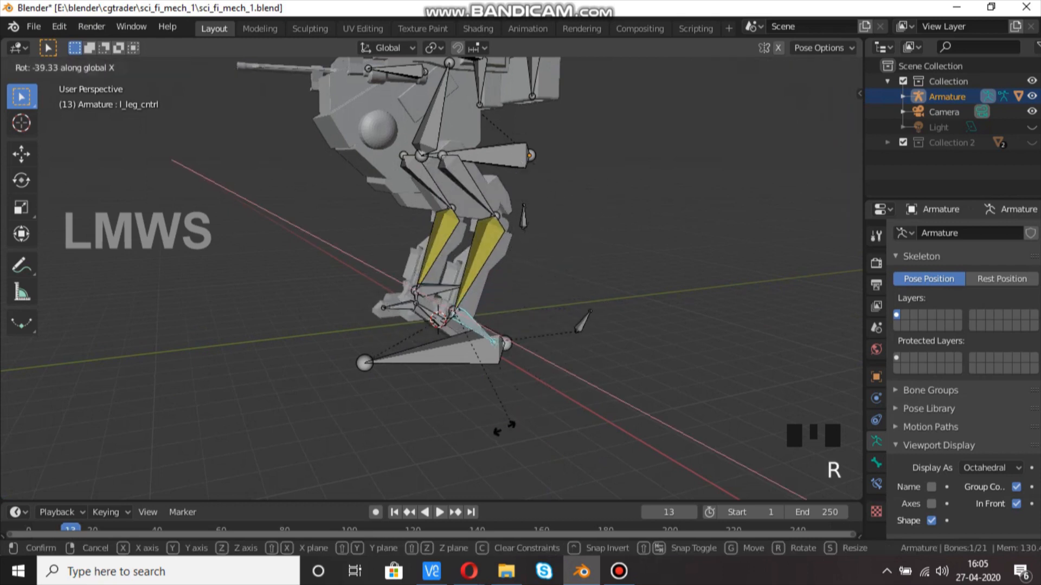
right_click(583, 287)
Step: Save the file and return from posing the armature to editing the mech mesh in Edit Mode
key("ctrl+s")
middle_click_drag(584, 271, 559, 320, "shift")
scroll(585, 320, "up", 2)
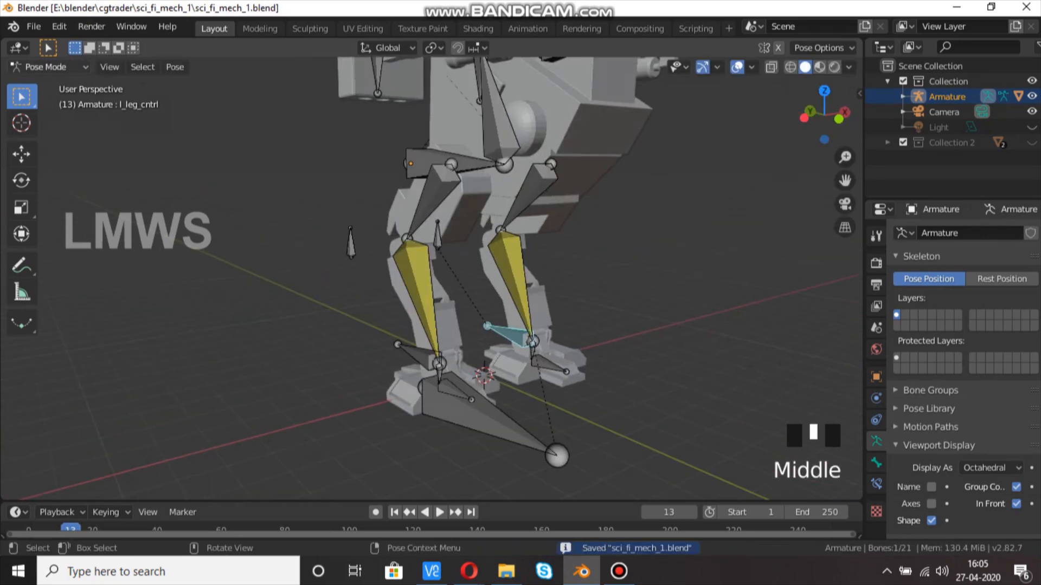
left_click(48, 67)
left_click(43, 78)
left_click(563, 127)
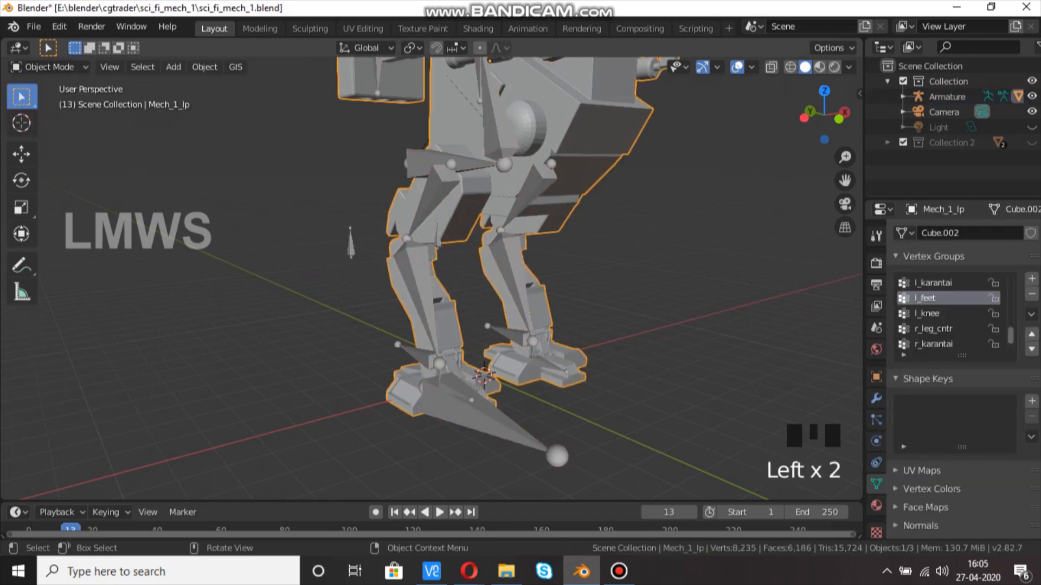
key("Tab")
scroll(433, 277, "up", 2)
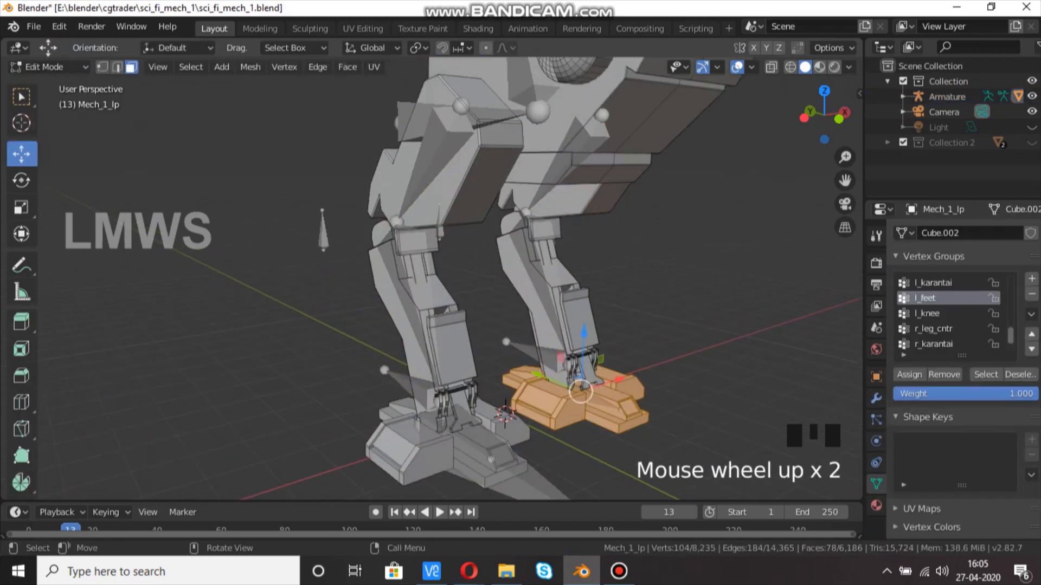
Step: Select only the linked mesh of the right thigh and assign it to the r_thigh vertex group with weight 1.000
key("alt+a")
key("l")
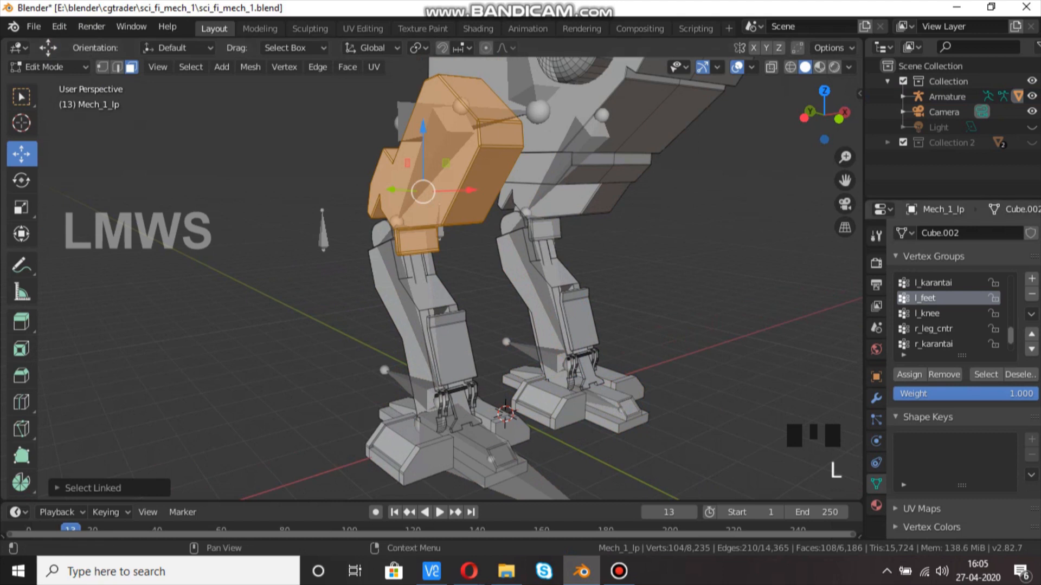
scroll(948, 313, "down", 2)
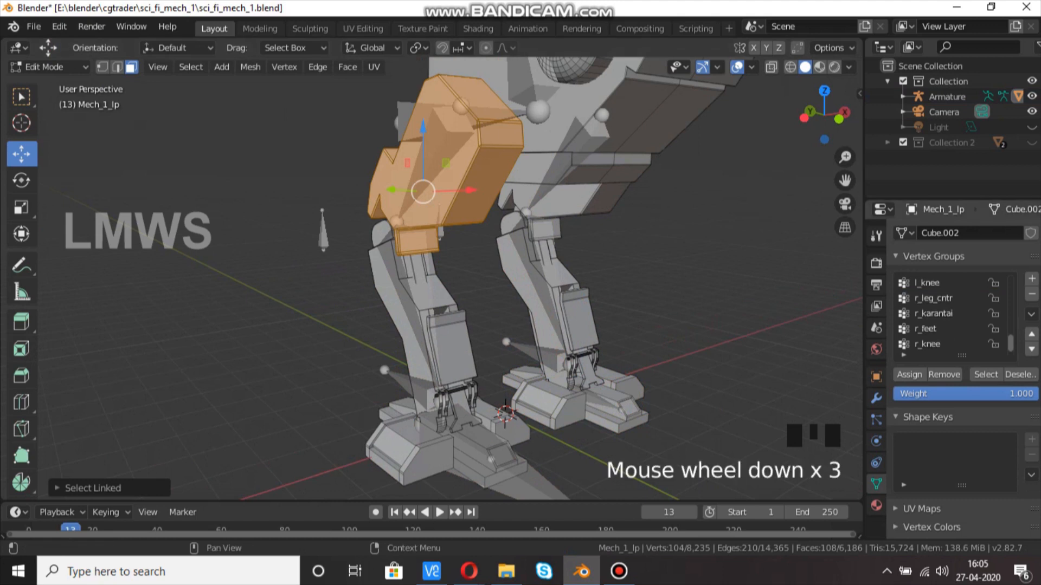
scroll(949, 313, "up", 8)
scroll(949, 313, "up", 3)
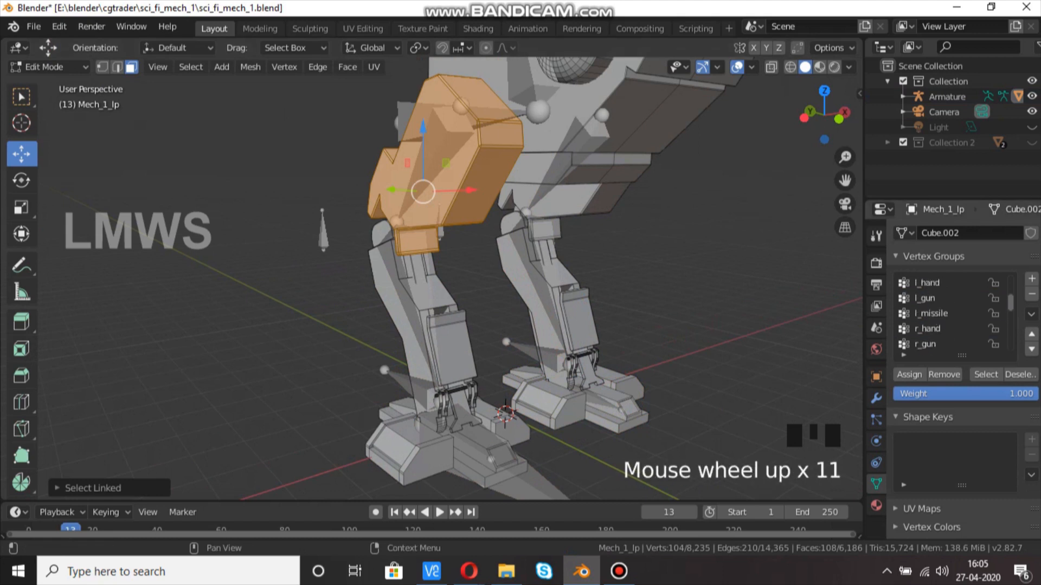
scroll(949, 313, "down", 1)
scroll(949, 313, "up", 4)
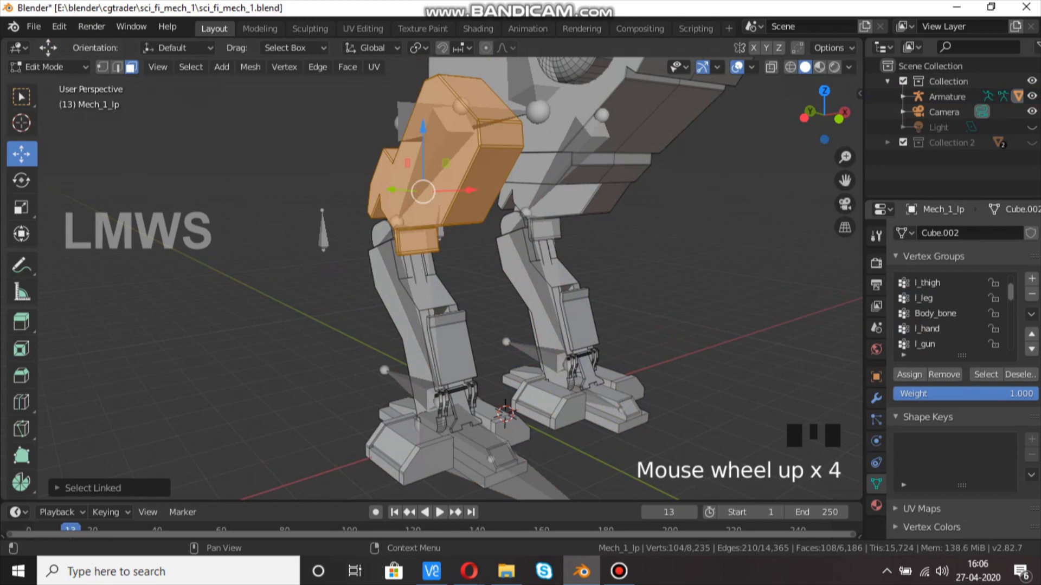
scroll(949, 314, "up", 4)
scroll(948, 314, "down", 4)
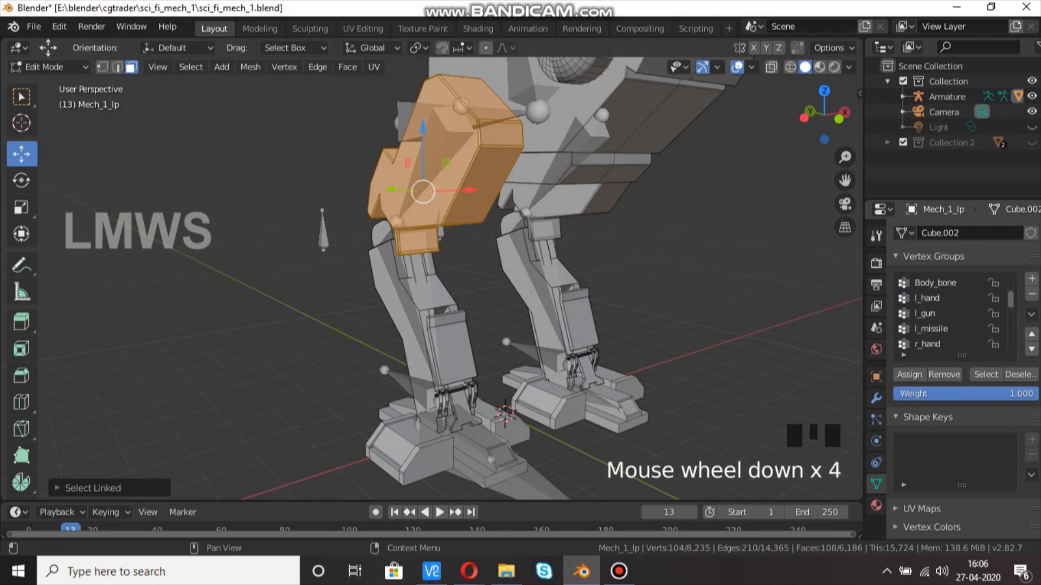
scroll(948, 313, "down", 2)
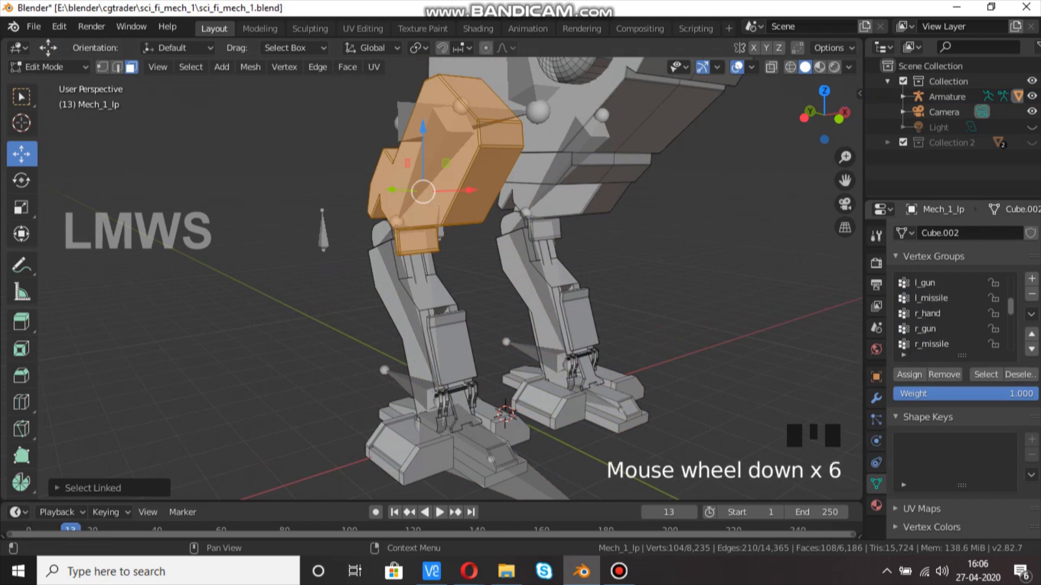
scroll(949, 313, "down", 2)
left_click(931, 328)
left_click(909, 374)
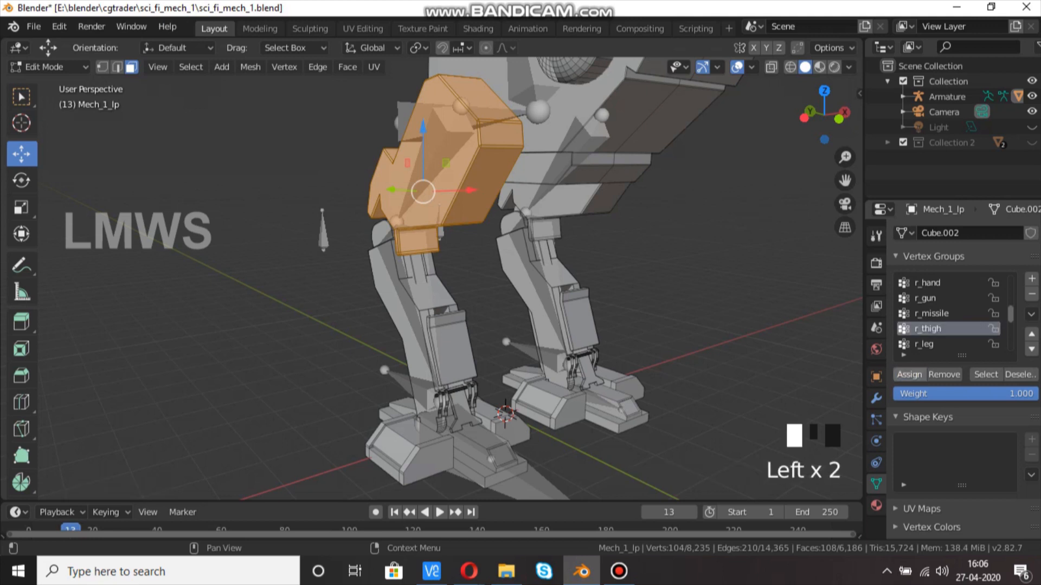
Step: Select only the linked connector piece inside the right knee joint and assign it to the r_thigh vertex group with weight 1.000
scroll(434, 277, "up", 1)
key("alt+a")
middle_click_drag(434, 277, 487, 260)
scroll(488, 260, "up", 2)
key("l")
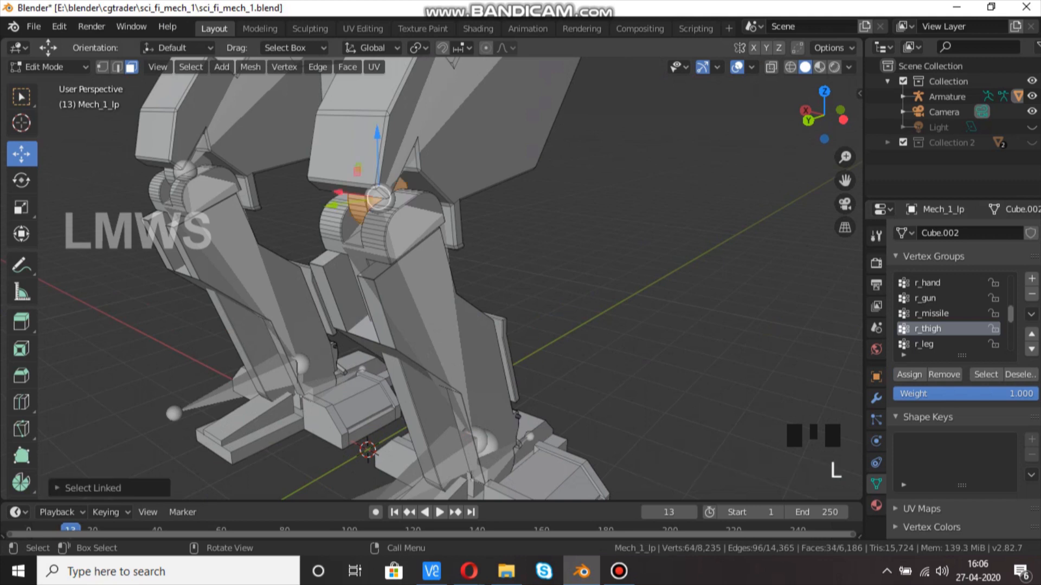
left_click(909, 375)
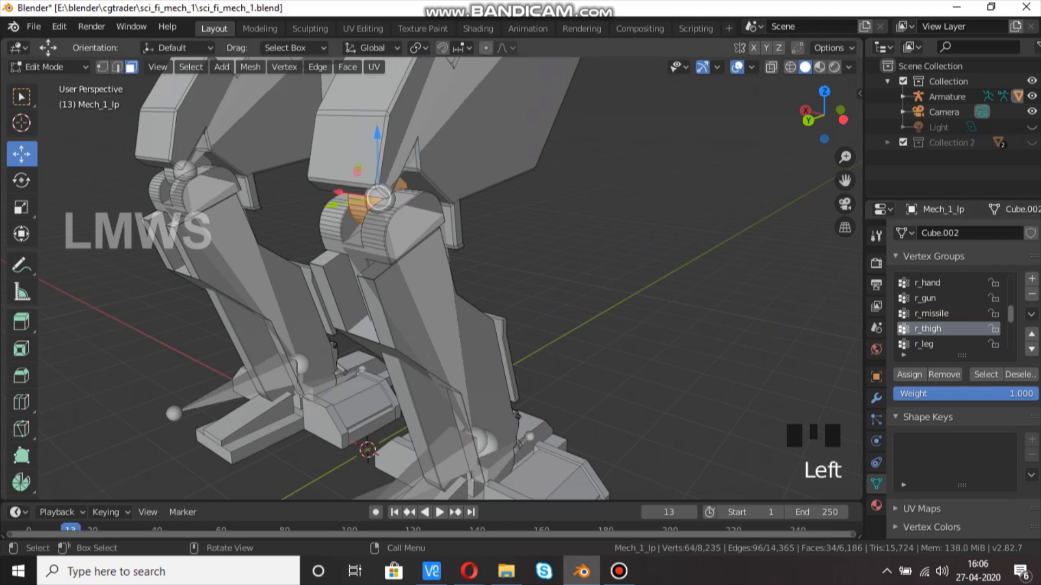
Step: Deselect the knee connector and select the main linked mesh parts of the mech's right lower leg
key("alt+a")
middle_click_drag(477, 260, 466, 255)
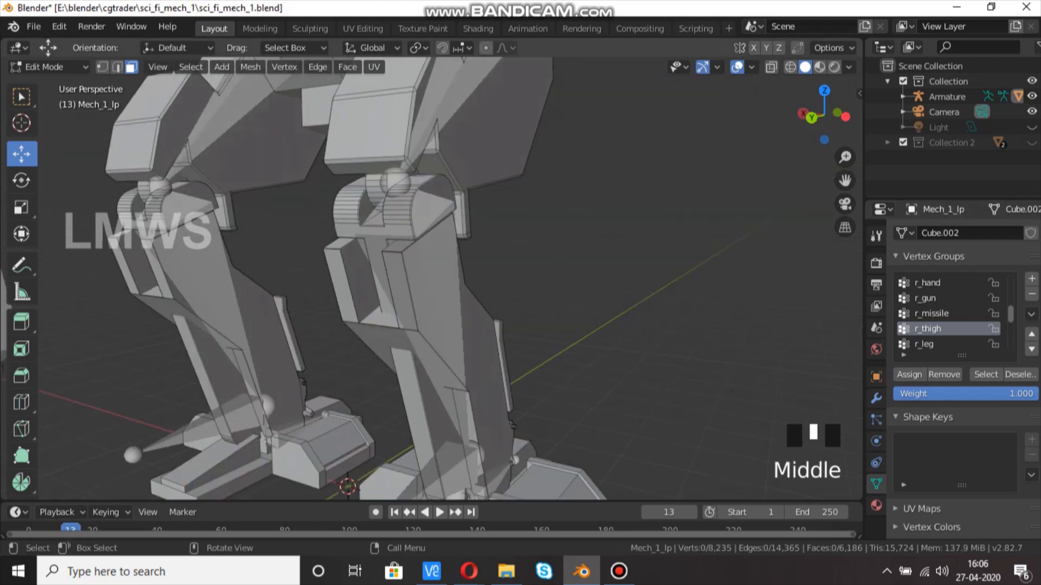
key("l")
key("l")
middle_click_drag(461, 325, 449, 304)
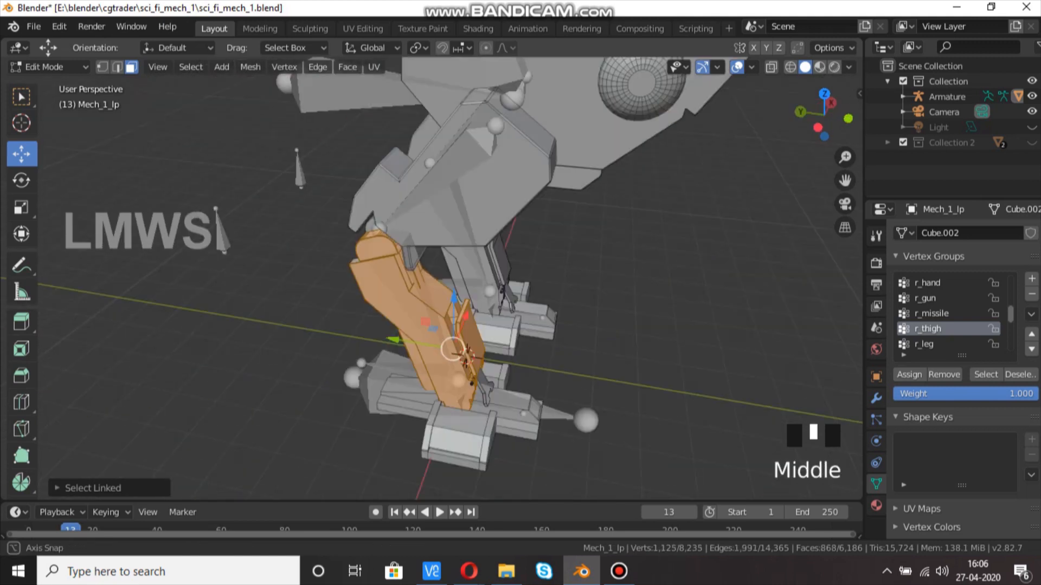
Step: Add the right ankle's linked linkage parts to the lower leg selection and assign everything to the r_leg vertex group with weight 1.000
scroll(449, 303, "up", 2)
key("l")
key("l")
key("l")
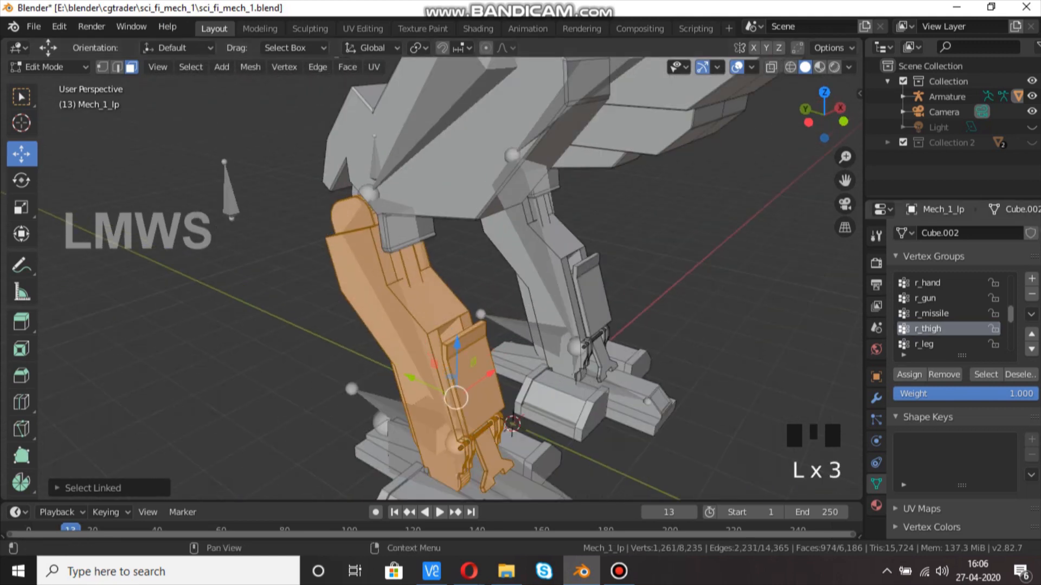
left_click(941, 344)
left_click(910, 375)
scroll(569, 325, "down", 2)
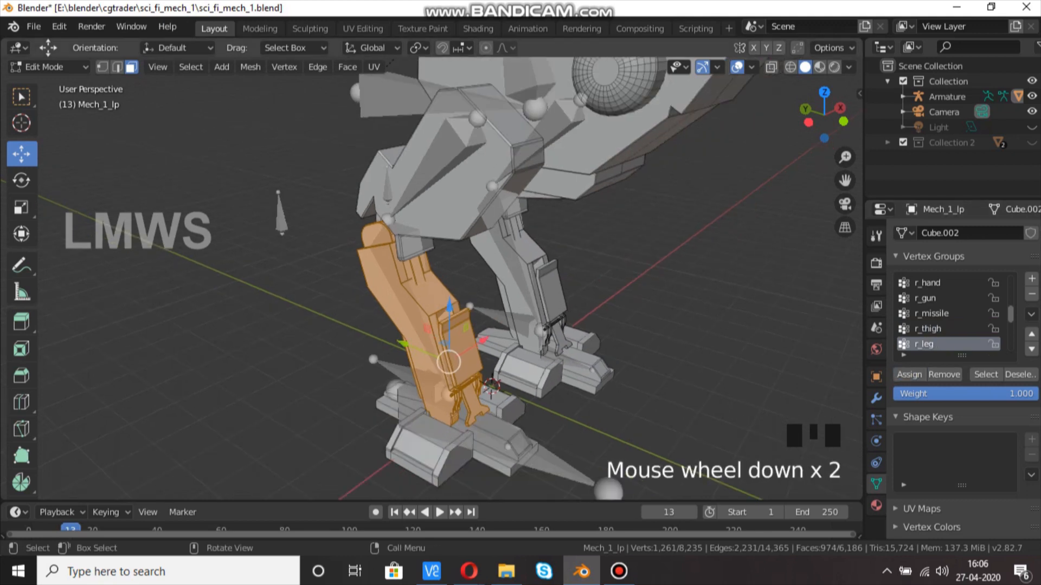
Step: Select only the linked mesh of the right foot and assign it to the r_feet vertex group with weight 1.000
key("alt+a")
key("l")
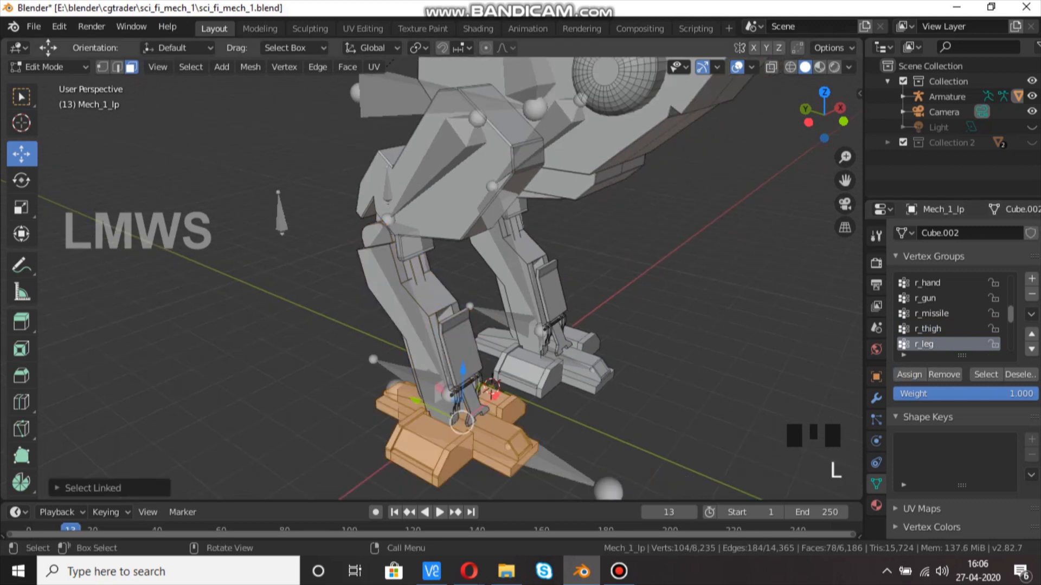
scroll(949, 315, "down", 3)
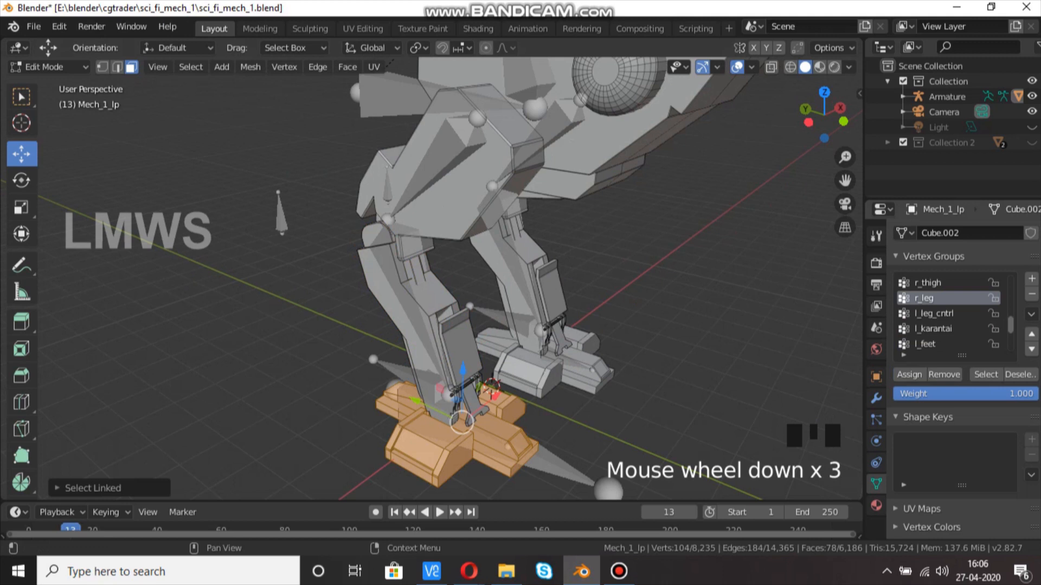
scroll(949, 314, "down", 4)
left_click(935, 344)
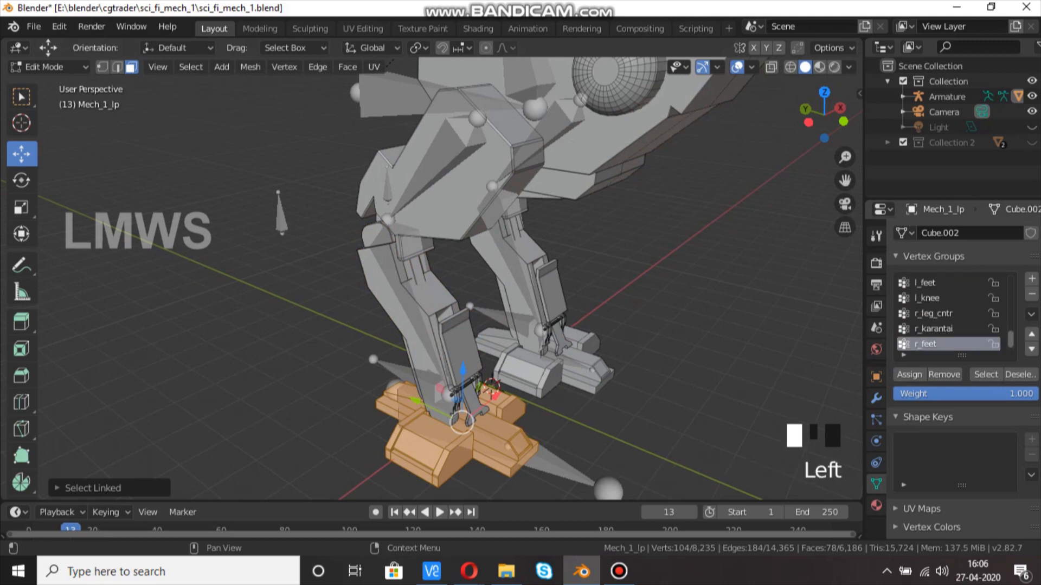
left_click(909, 375)
left_click(909, 374)
Step: Deselect the foot and select the linked mesh parts of the mech's body, including its side panels and round side joints
scroll(449, 279, "down", 3)
scroll(450, 279, "down", 2)
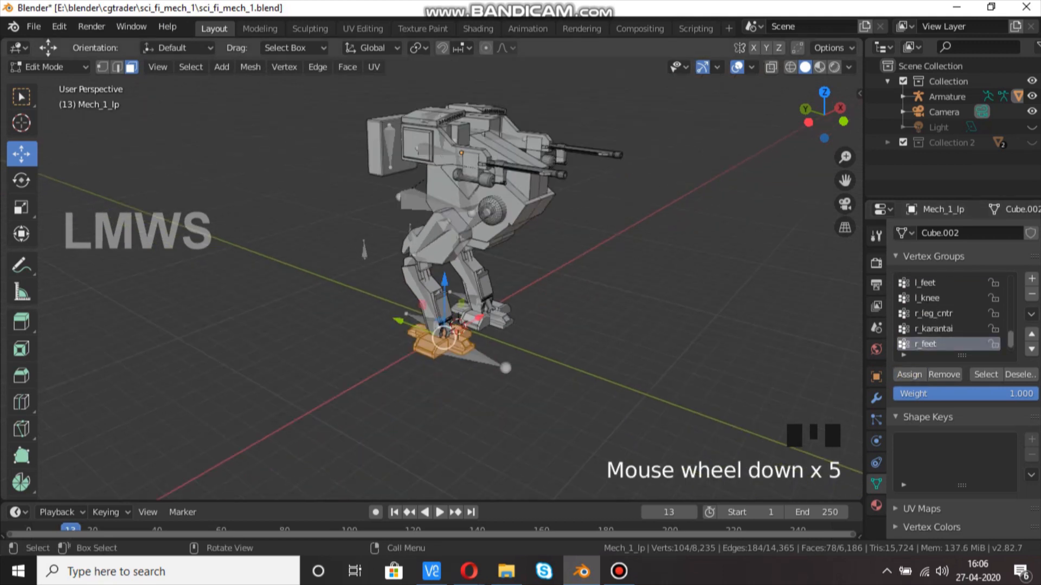
key("alt+a")
scroll(449, 279, "up", 3)
middle_click_drag(450, 279, 412, 282)
middle_click_drag(390, 168, 452, 272, "shift")
key("l")
key("l")
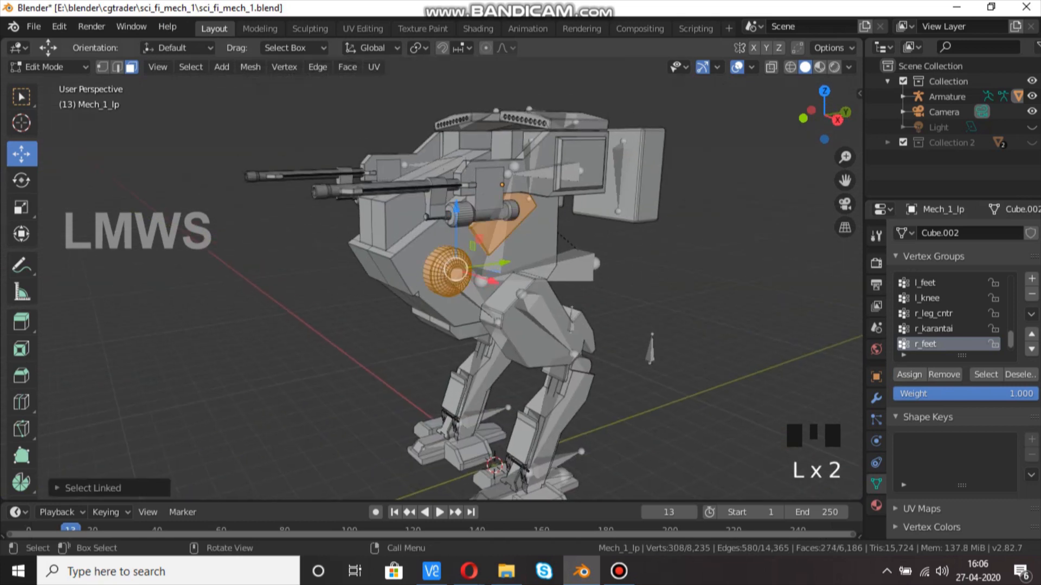
key("l")
middle_click_drag(412, 260, 558, 249)
key("l")
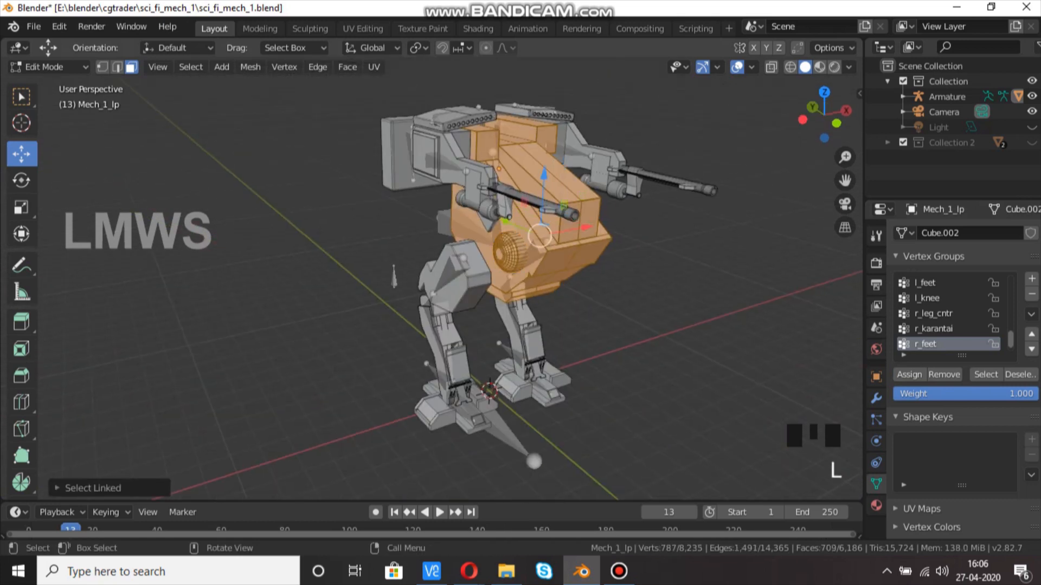
key("l")
Step: Assign the selected body parts to the Body_bone vertex group with weight 1.000
mouse_move(520, 282)
middle_mouse_down()
mouse_move(458, 262)
mouse_move(396, 303)
mouse_move(620, 277)
mouse_move(513, 255)
mouse_move(506, 233)
mouse_move(529, 285)
middle_mouse_up()
scroll(452, 299, "up", 2)
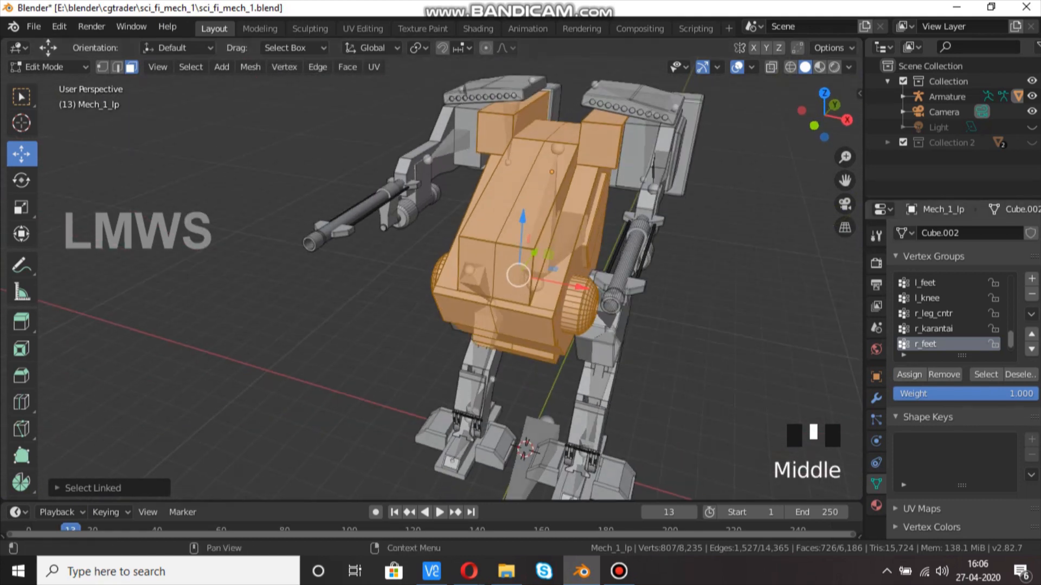
scroll(948, 314, "down", 1)
scroll(948, 314, "down", 1)
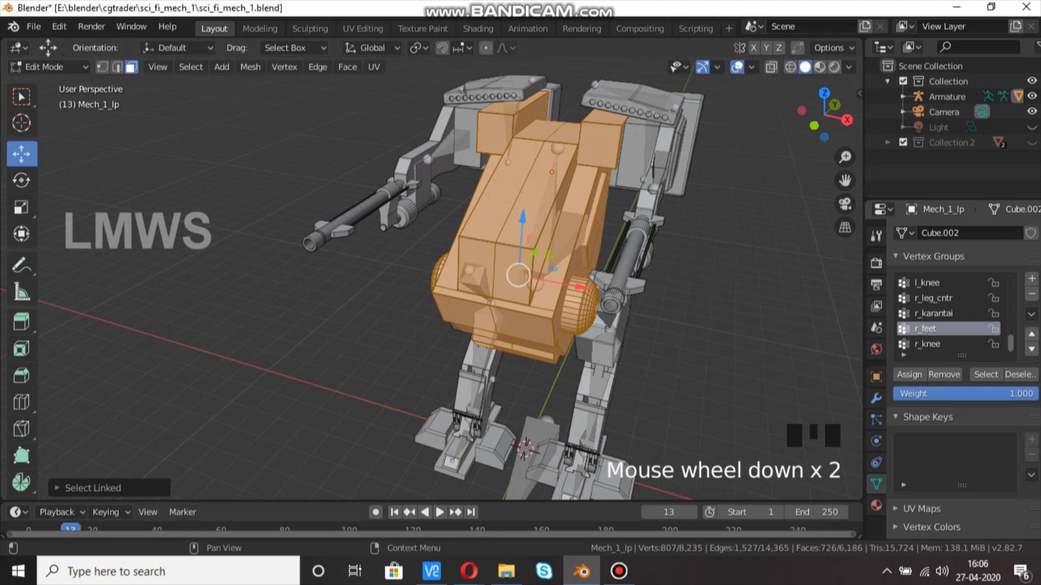
scroll(948, 314, "up", 14)
left_click(935, 313)
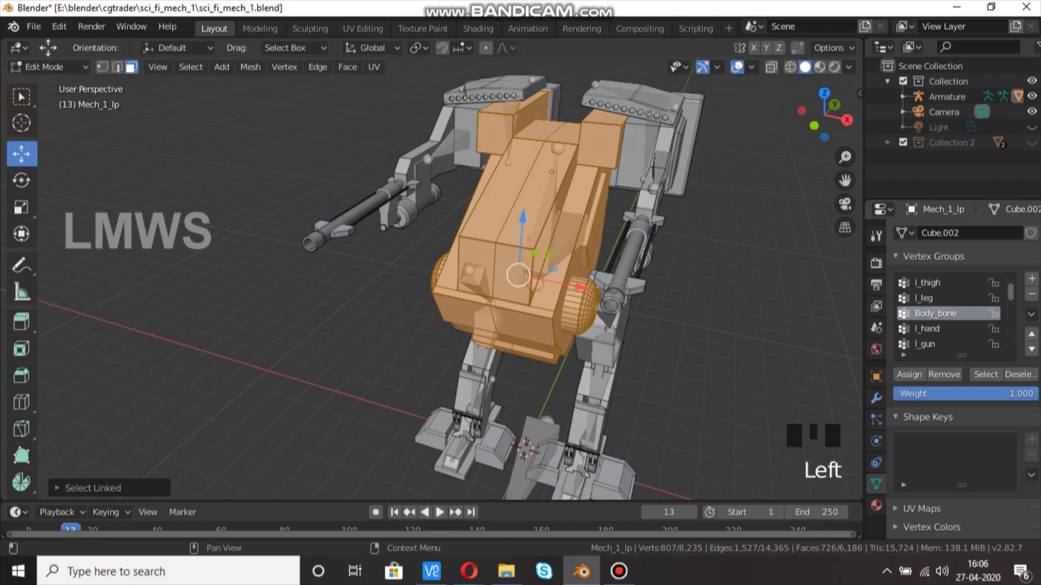
left_click(909, 375)
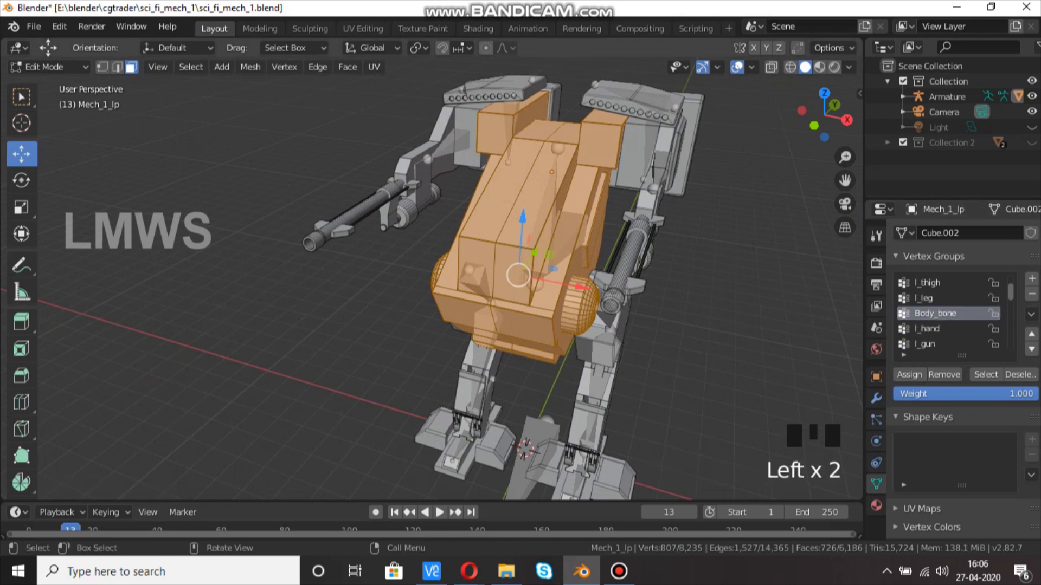
Step: Deselect the body and select the linked parts of the left arm and its lower gun mount
middle_click_drag(677, 303, 613, 312)
key("alt+a")
key("l")
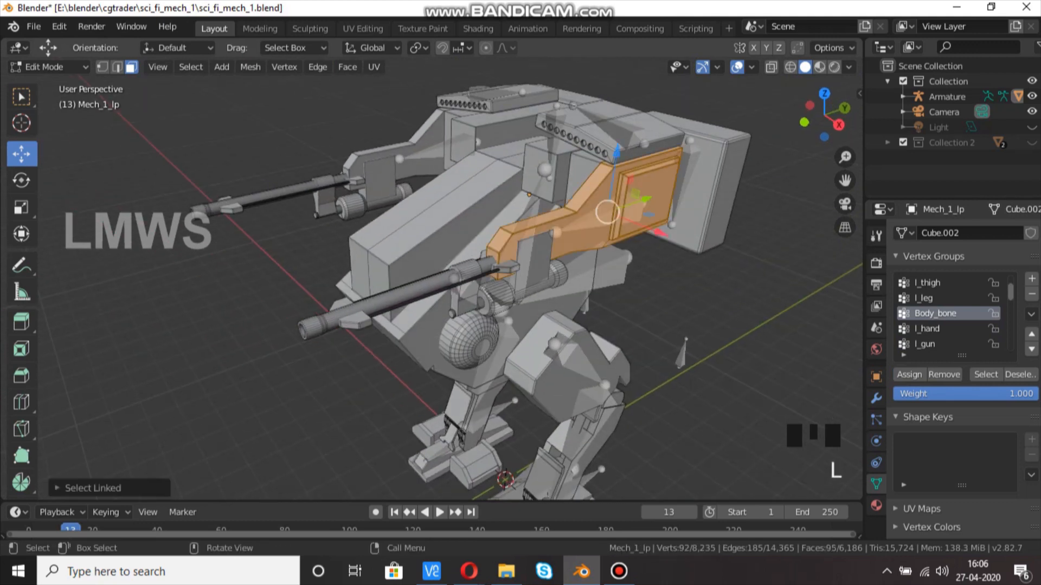
key("l")
key("l")
key("l")
key("l")
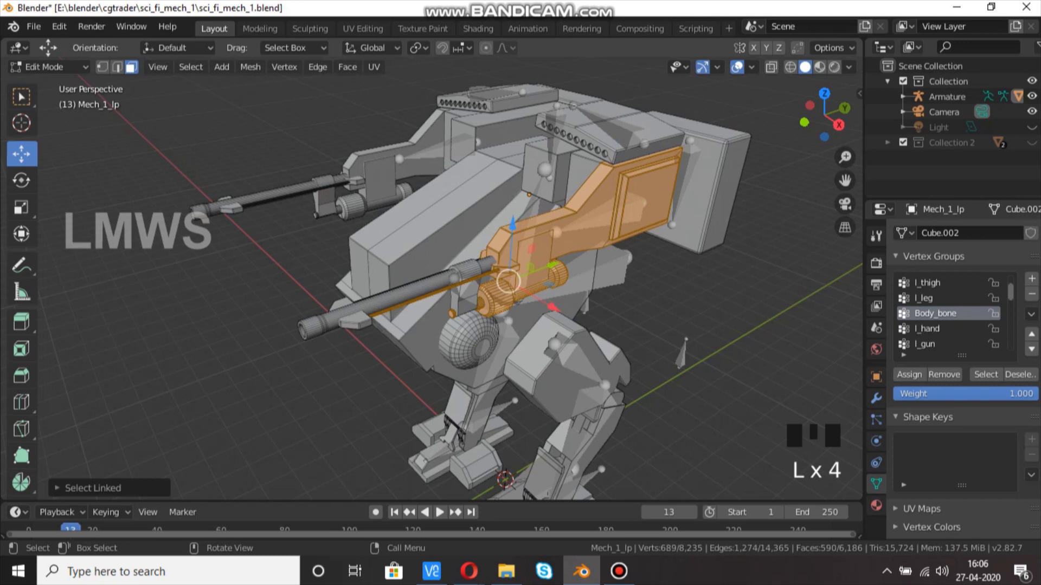
Step: Add the left gun's barrel, fins and thin rods and the arm's inner shoulder block to the selection
key("l")
middle_click_drag(434, 244, 447, 293)
key("l")
key("l")
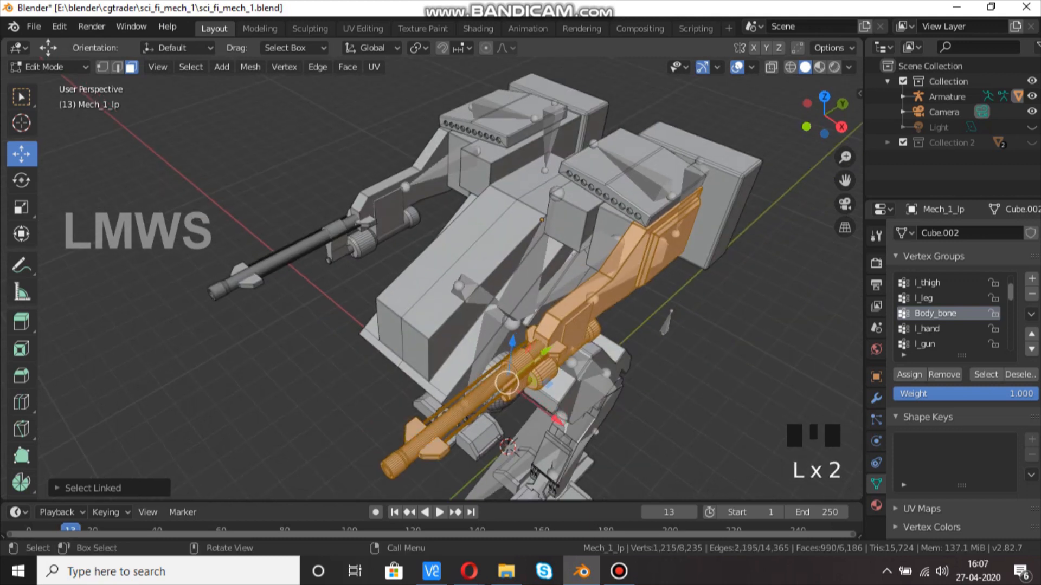
mouse_move(434, 450)
middle_mouse_down()
mouse_move(398, 387)
mouse_move(434, 423)
mouse_move(423, 466)
middle_mouse_up()
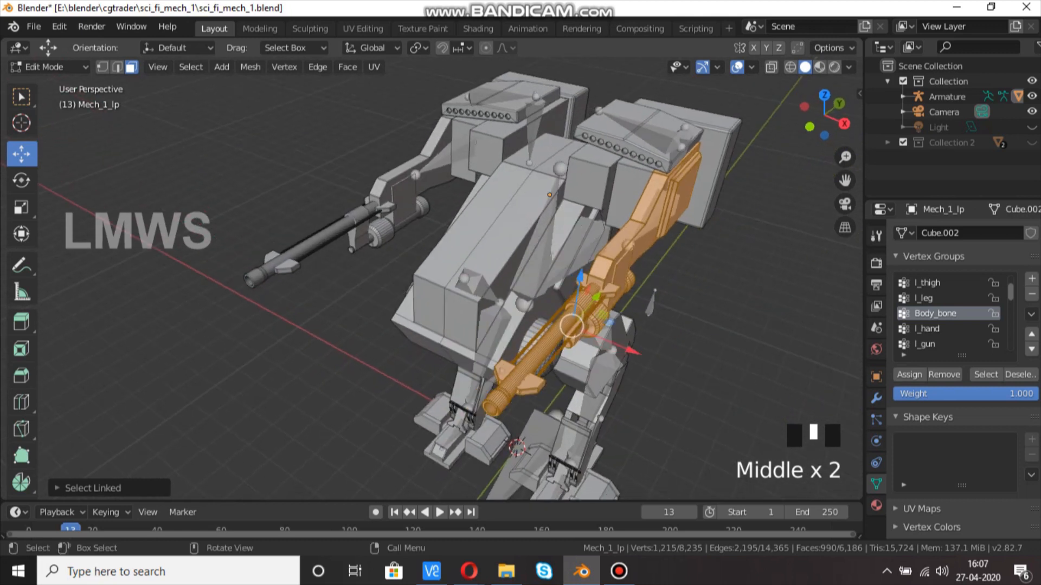
key("l")
middle_click_drag(628, 198, 639, 165)
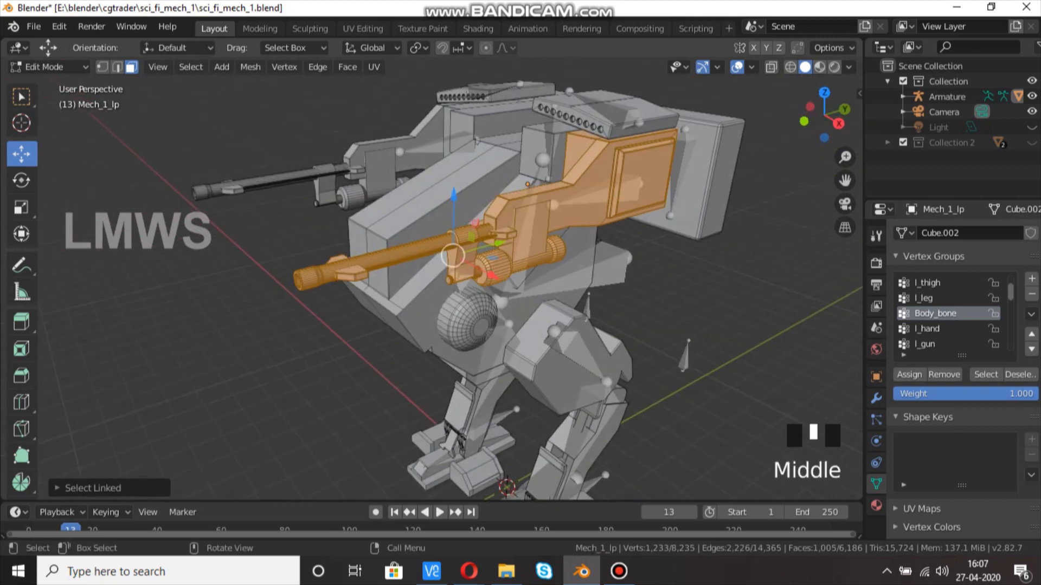
Step: Assign the selected left arm and gun parts to the l_hand vertex group with weight 1.000
scroll(434, 271, "up", 4)
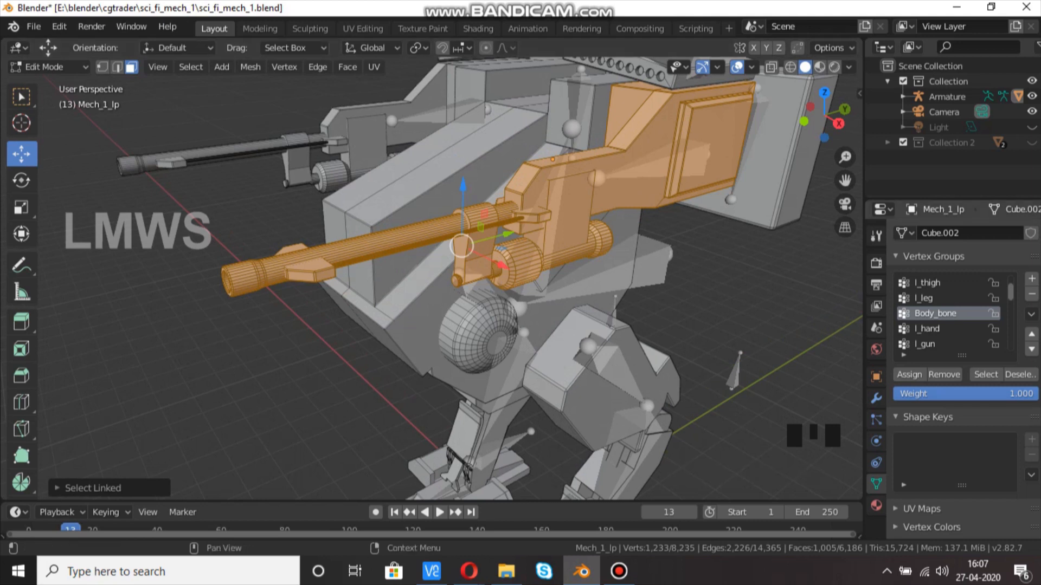
left_click(927, 329)
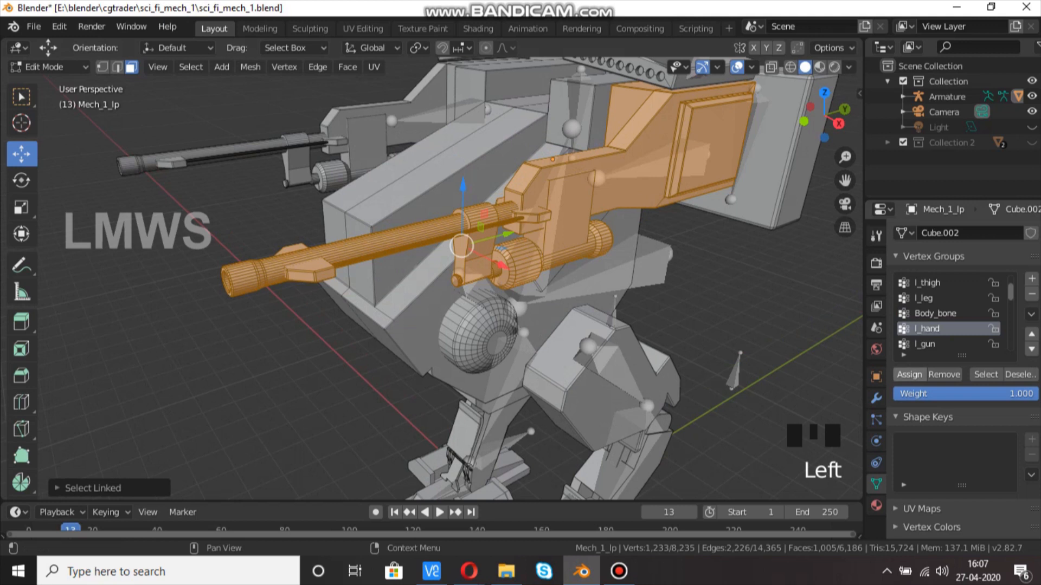
triple_click(909, 375)
Step: Deselect the left arm and select the linked parts of the right arm, its lower gun mount and gun barrel
scroll(488, 271, "down", 1)
middle_click_drag(487, 271, 629, 271)
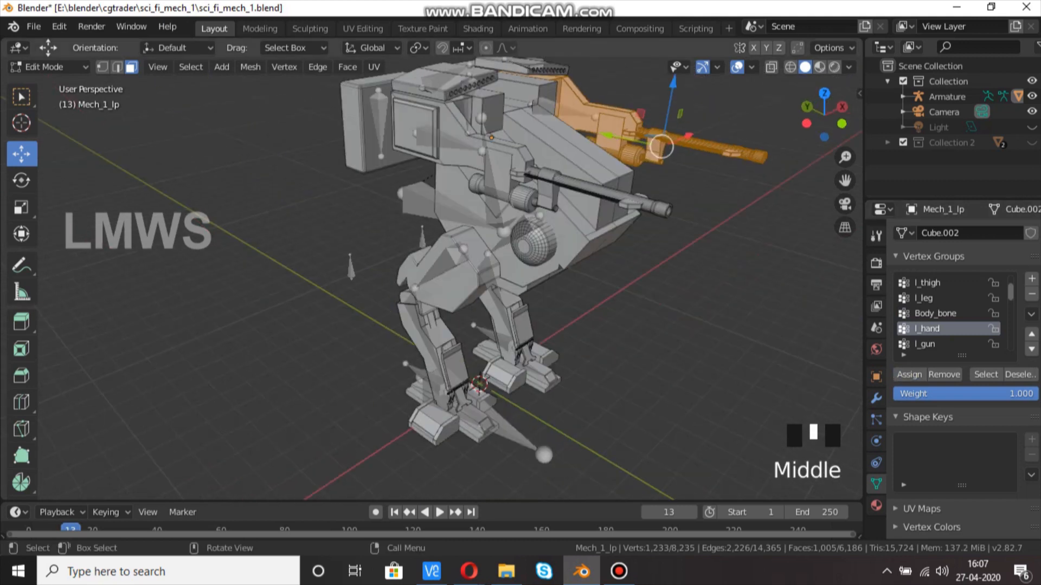
key("alt+a")
key("l")
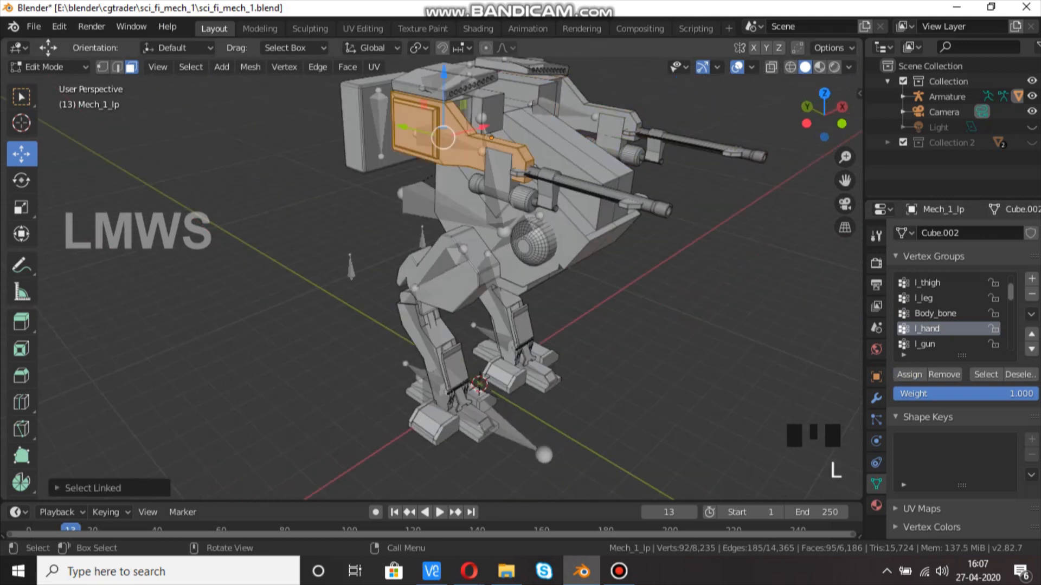
key("l")
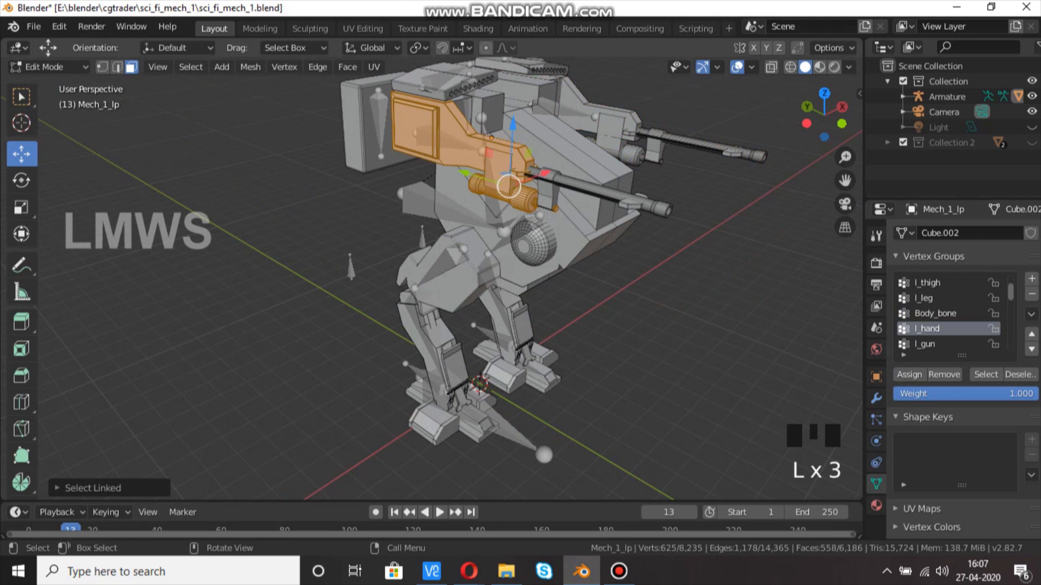
key("l")
key("l")
key("l")
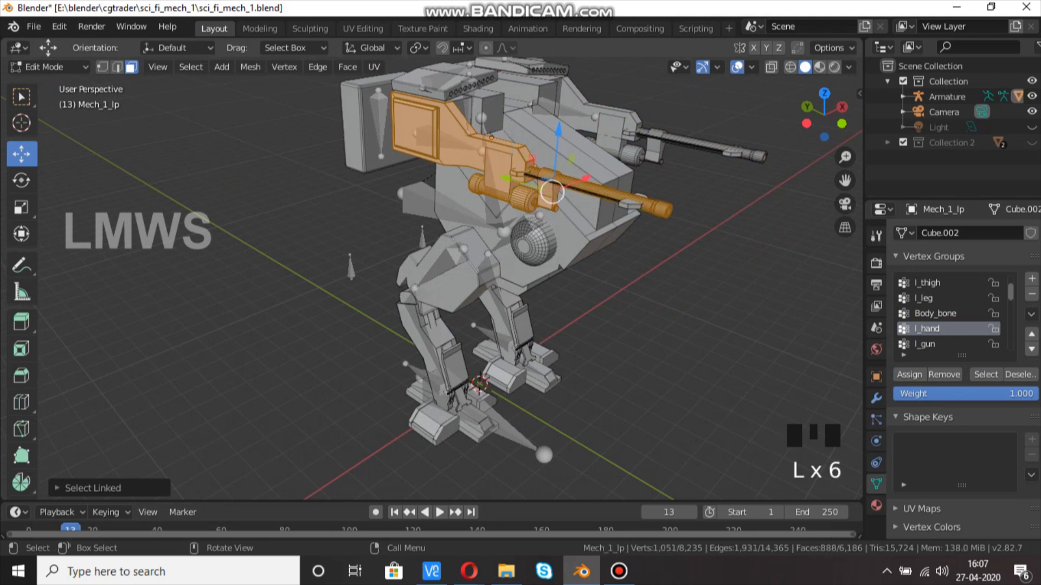
Step: Add the right gun barrel's fins and its outer thin rod to the selection
key("l")
middle_click_drag(559, 195, 596, 227)
scroll(542, 233, "up", 2)
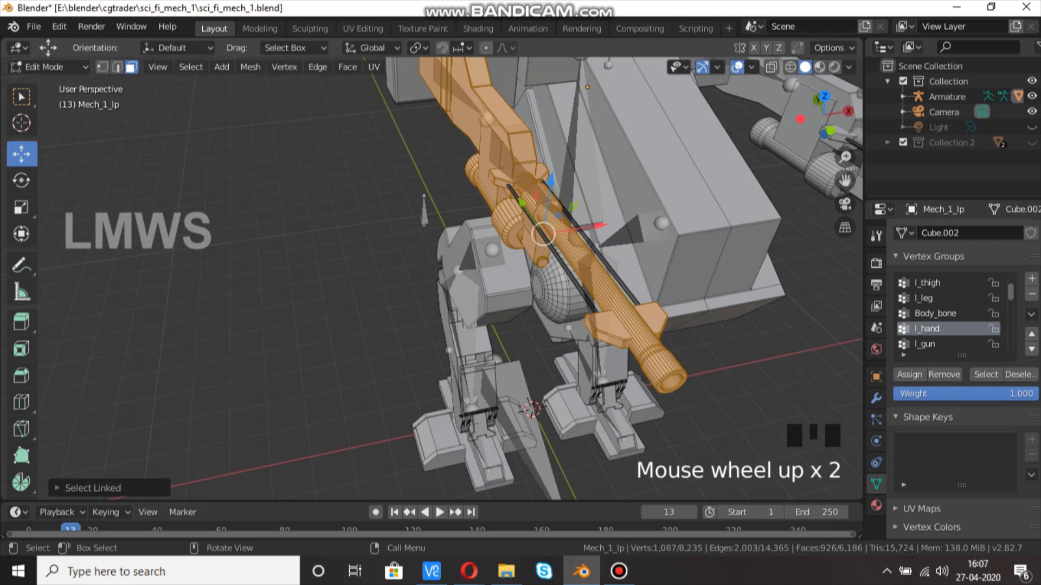
key("l")
key("l")
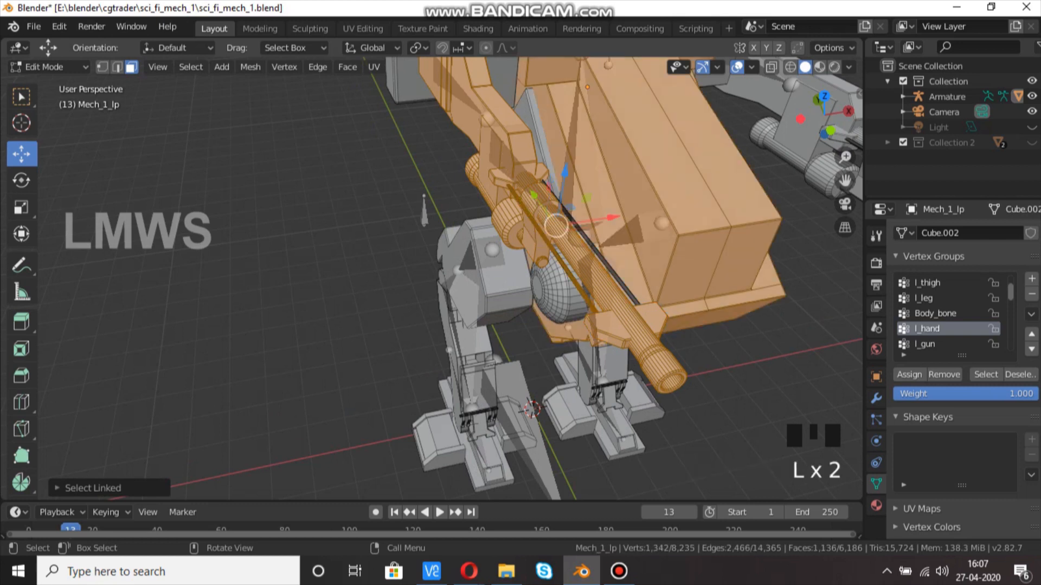
key("ctrl+z")
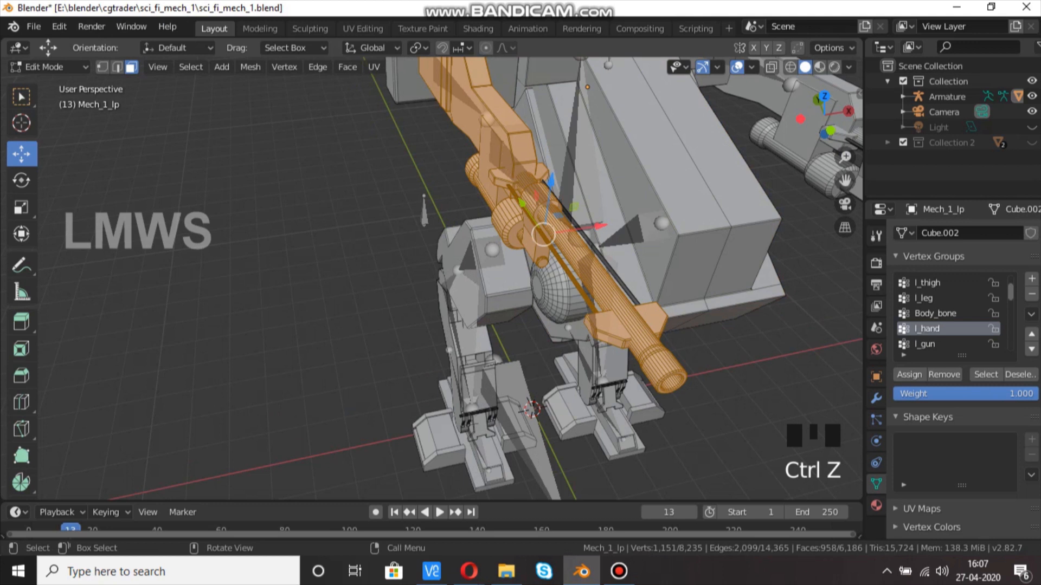
key("l")
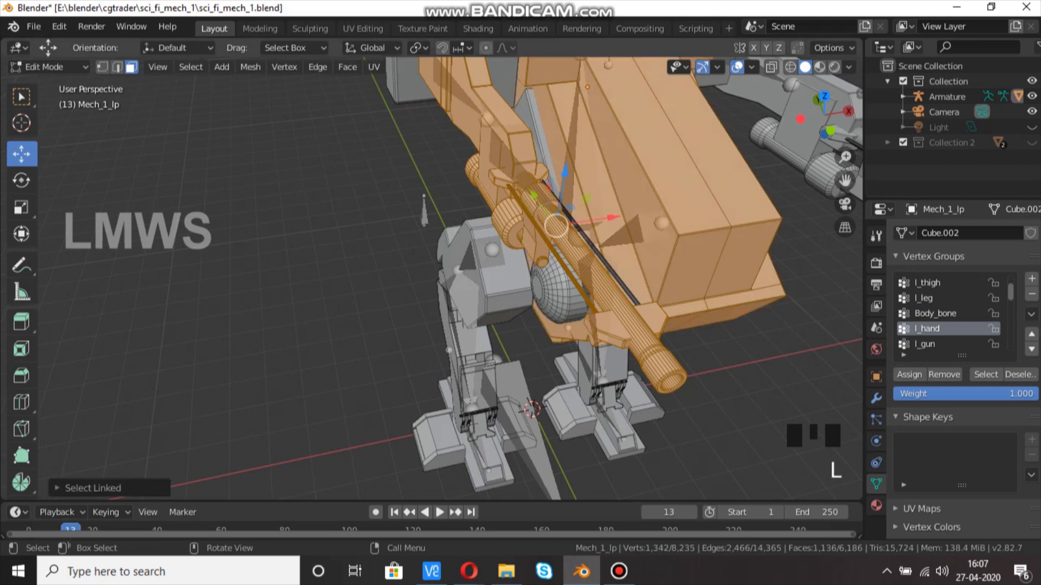
key("ctrl+z")
key("l")
key("ctrl+z")
Step: Add the right gun's inner thin rod to the selection and save the file
middle_click_drag(434, 271, 404, 216)
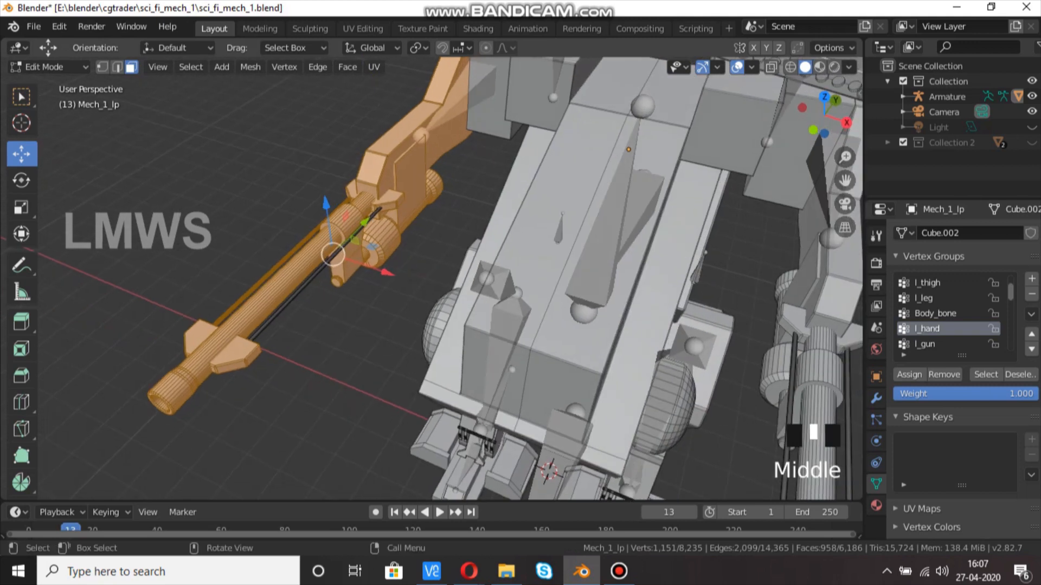
key("l")
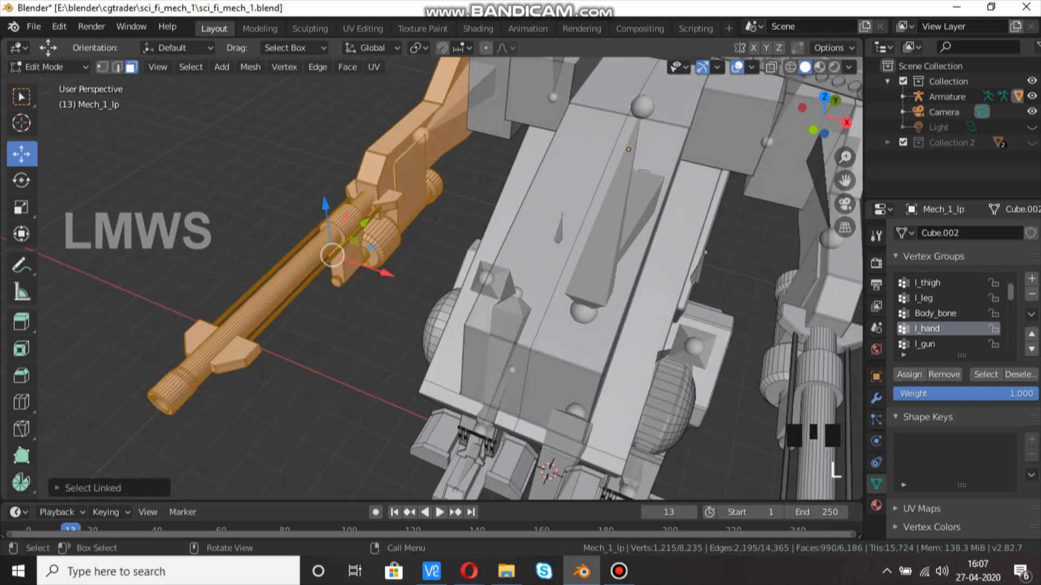
key("ctrl+s")
Step: Assign the selected right arm and gun parts to the r_hand vertex group with weight 1.000
scroll(450, 277, "down", 2)
scroll(450, 276, "up", 2)
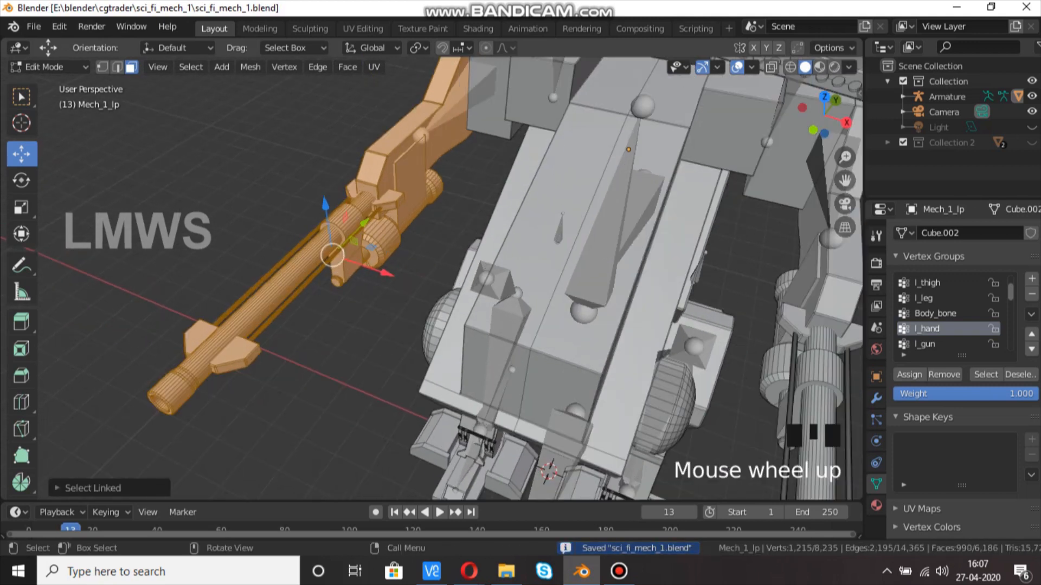
scroll(948, 313, "down", 1)
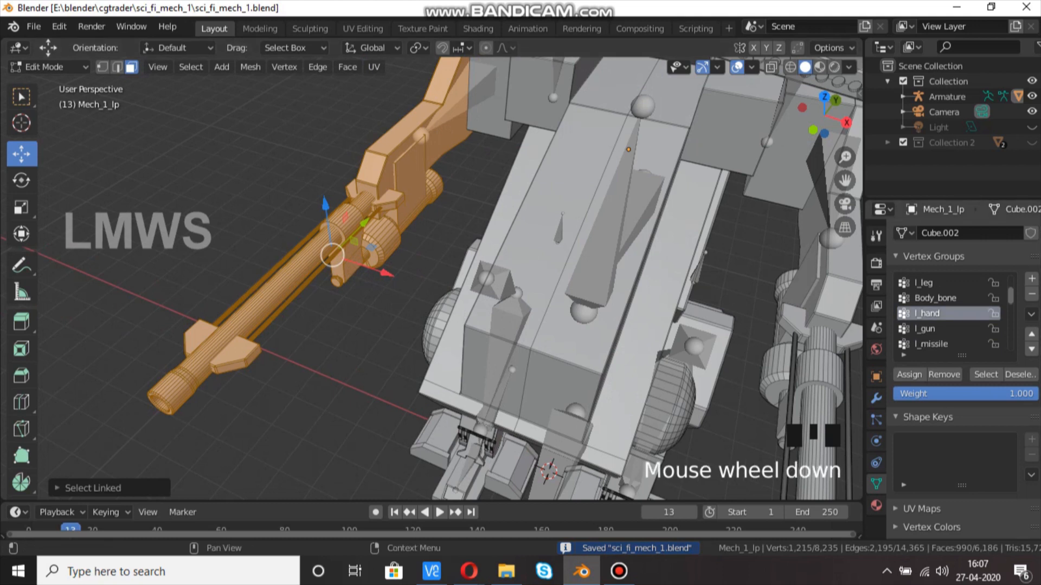
scroll(946, 325, "down", 2)
left_click(946, 328)
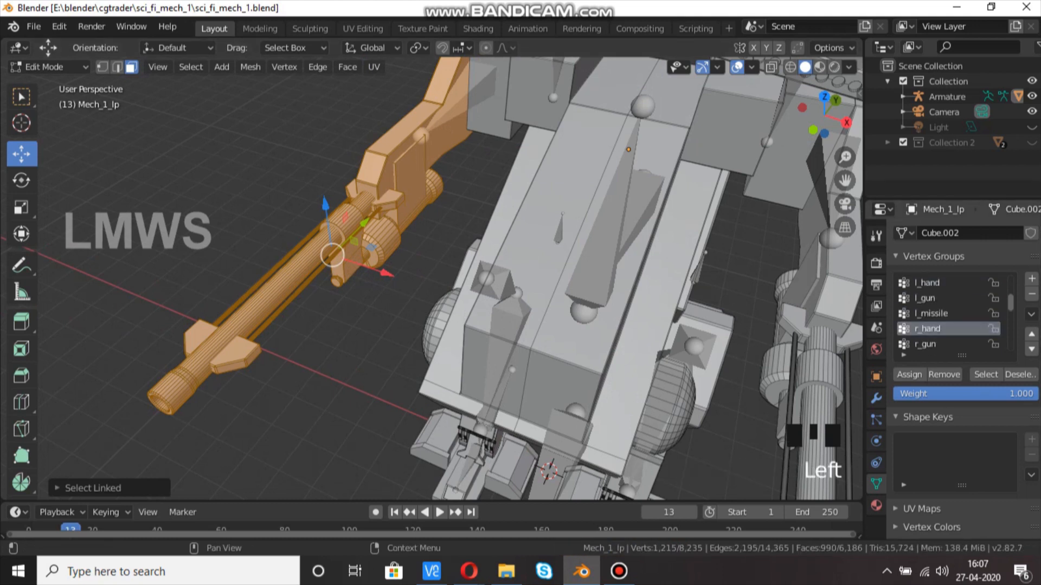
left_click(909, 374)
Step: Select only the linked mesh of the left shoulder's top block with the row of holes and assign it to the l_gun vertex group
scroll(450, 271, "down", 2)
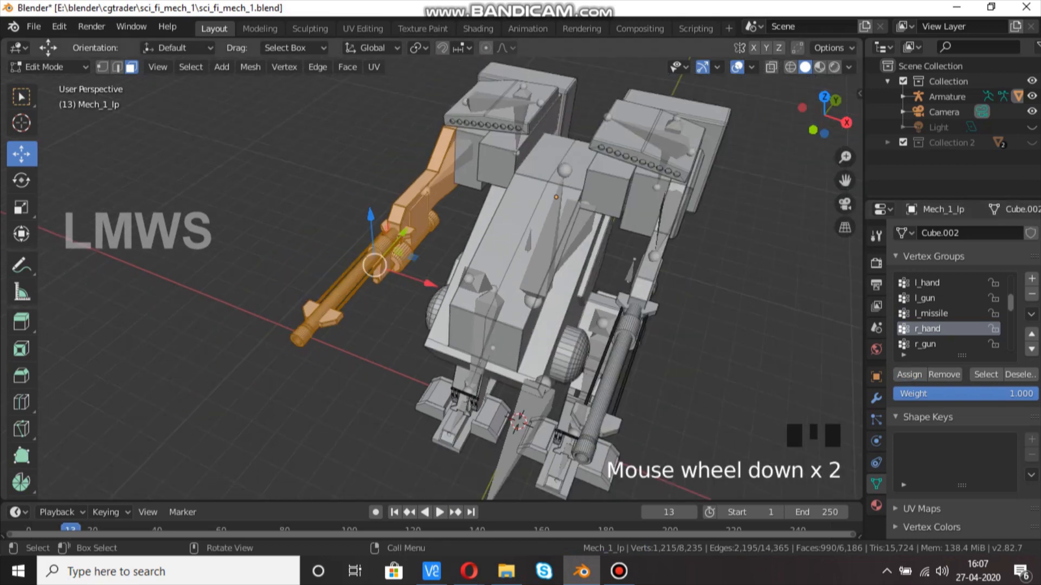
middle_click_drag(449, 271, 325, 244, "shift")
scroll(325, 244, "up", 2)
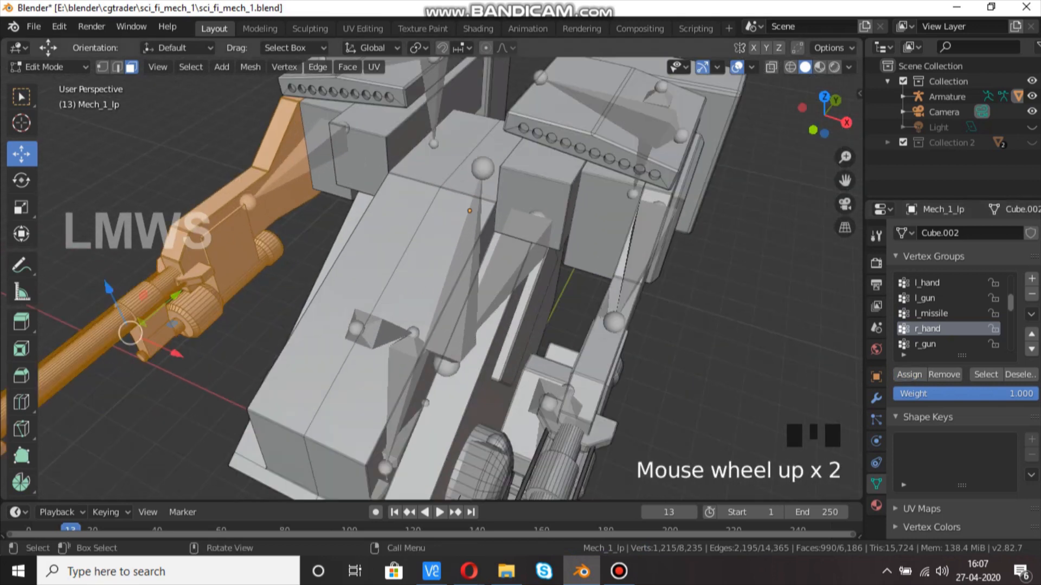
key("alt+a")
key("l")
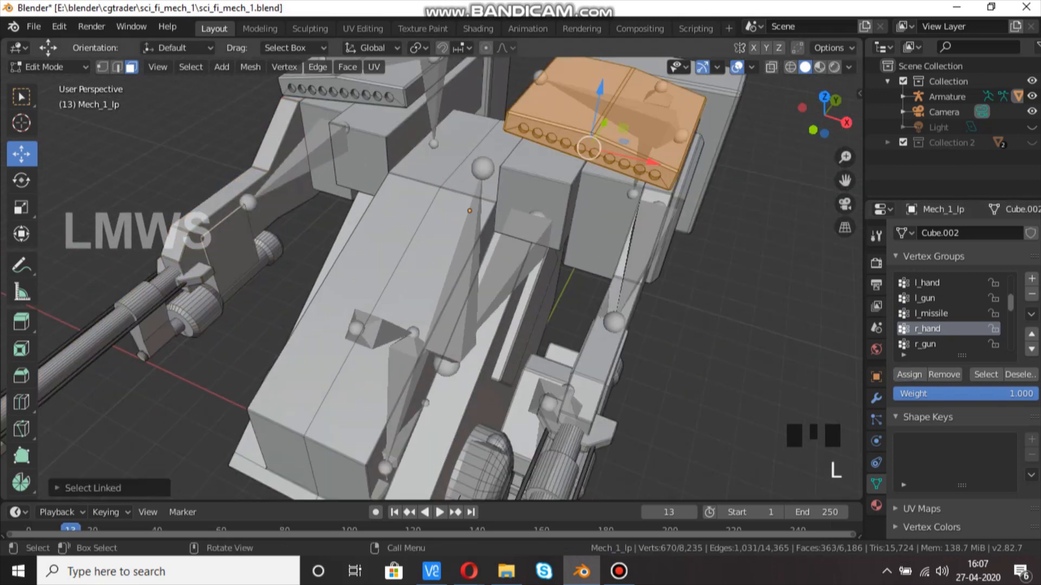
scroll(949, 313, "up", 1)
scroll(949, 313, "down", 1)
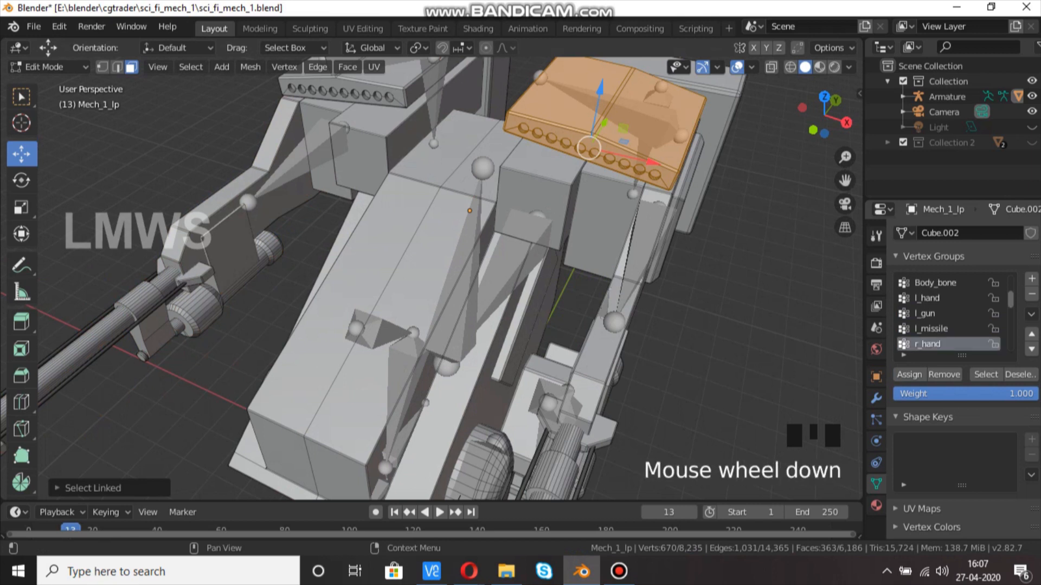
left_click(946, 313)
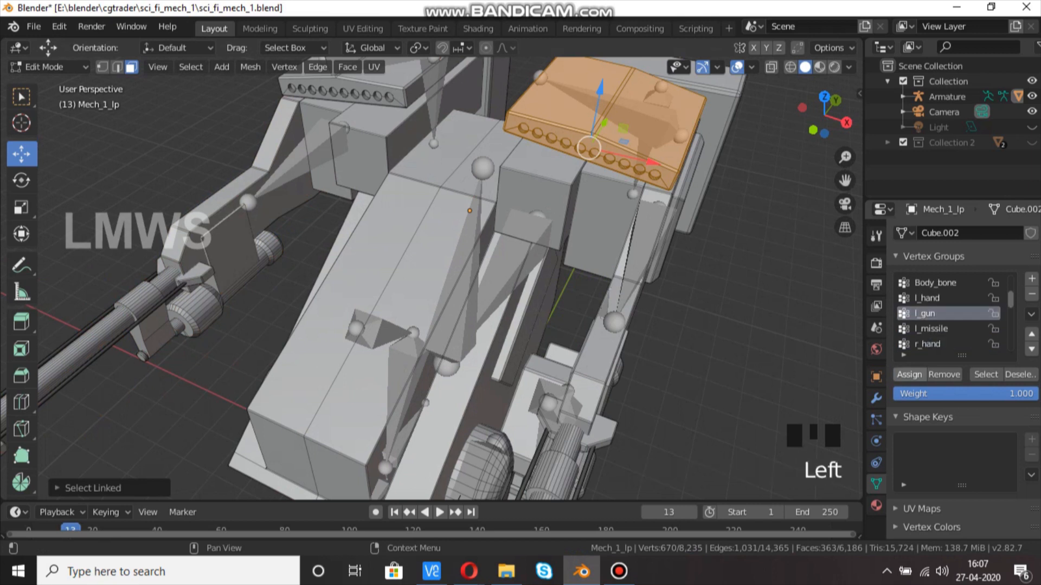
left_click(909, 374)
Step: Select only the linked mesh of the right shoulder's top block with the row of holes and assign it to the r_gun vertex group
scroll(433, 271, "down", 2)
scroll(433, 271, "up", 1)
key("alt+a")
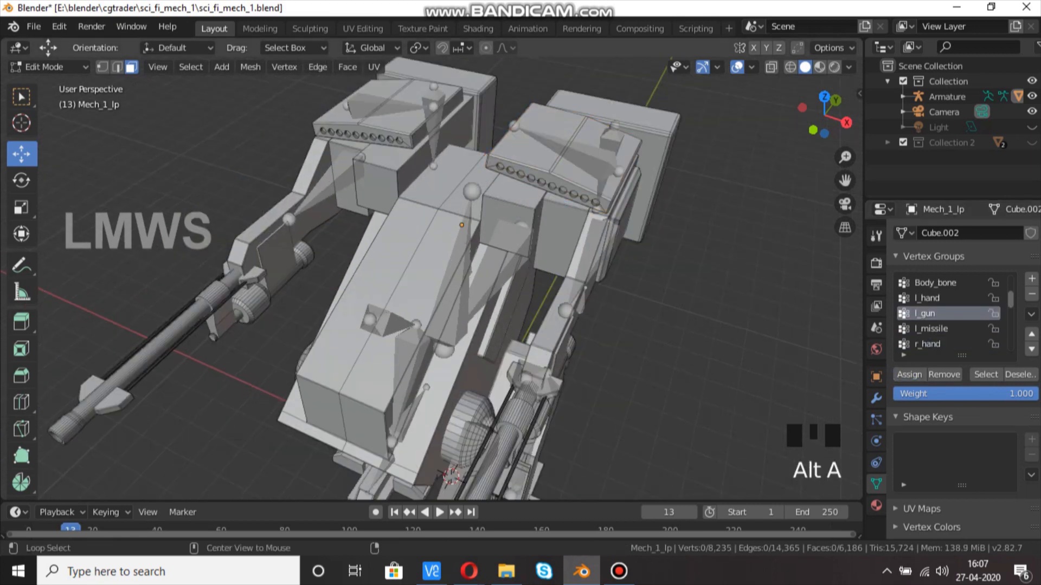
key("l")
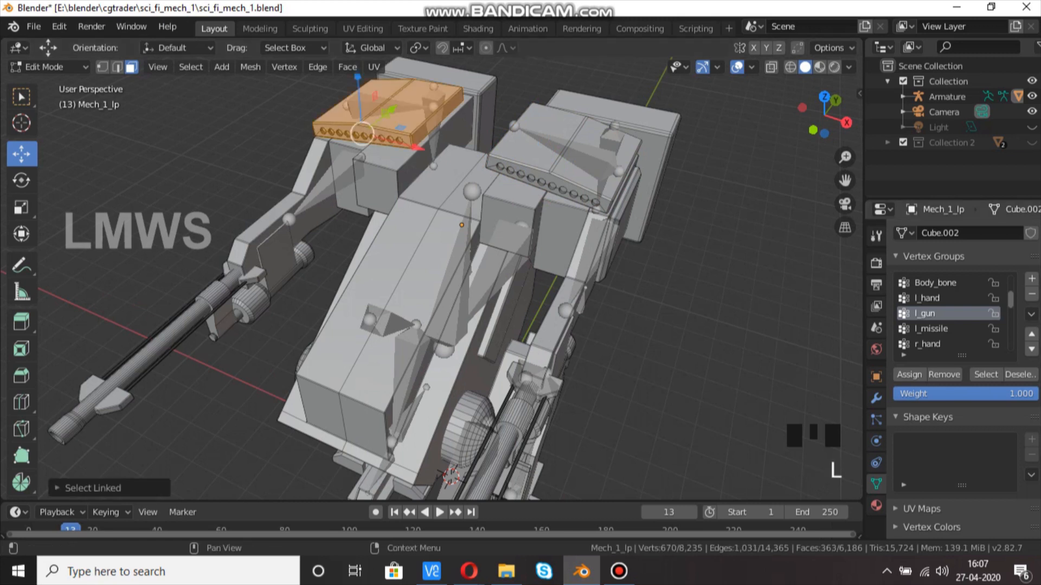
scroll(949, 313, "down", 2)
left_click(928, 328)
left_click(909, 375)
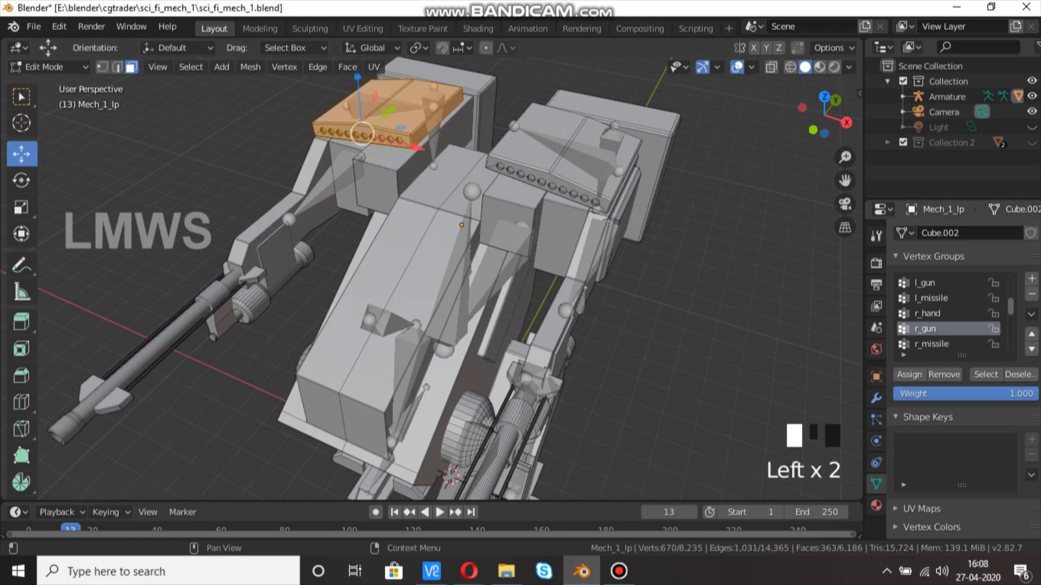
Step: Select only the linked mesh of the left rear missile box and assign it to the l_missile vertex group
scroll(434, 271, "down", 2)
middle_click_drag(433, 271, 412, 260)
scroll(433, 271, "up", 2)
key("alt+a")
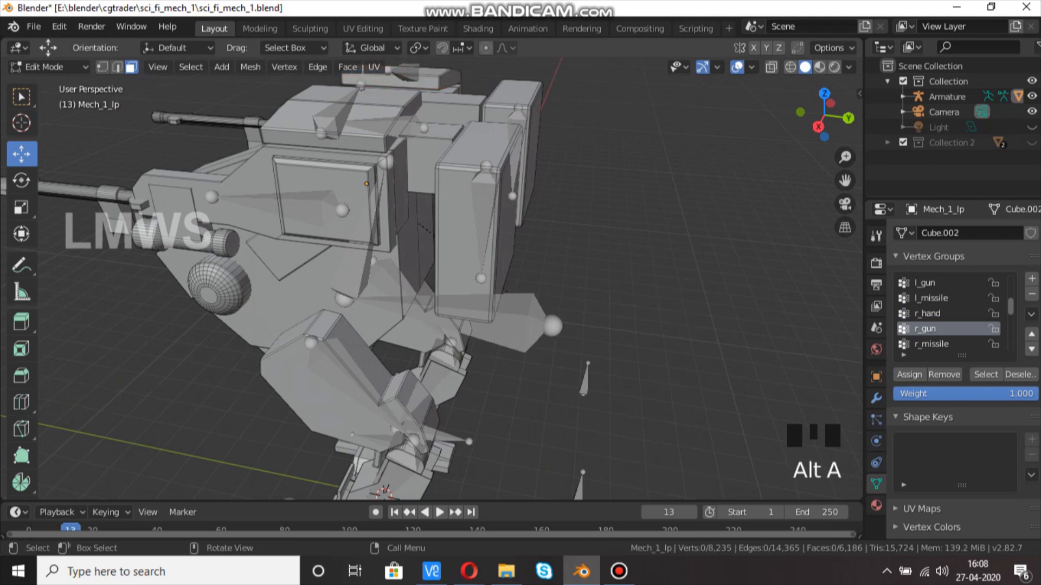
key("l")
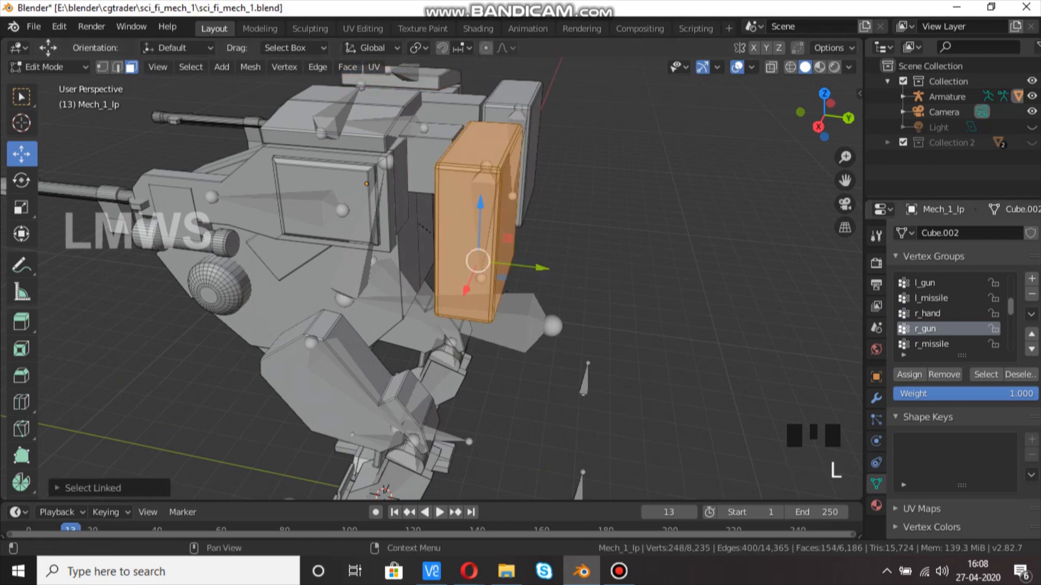
left_click(931, 298)
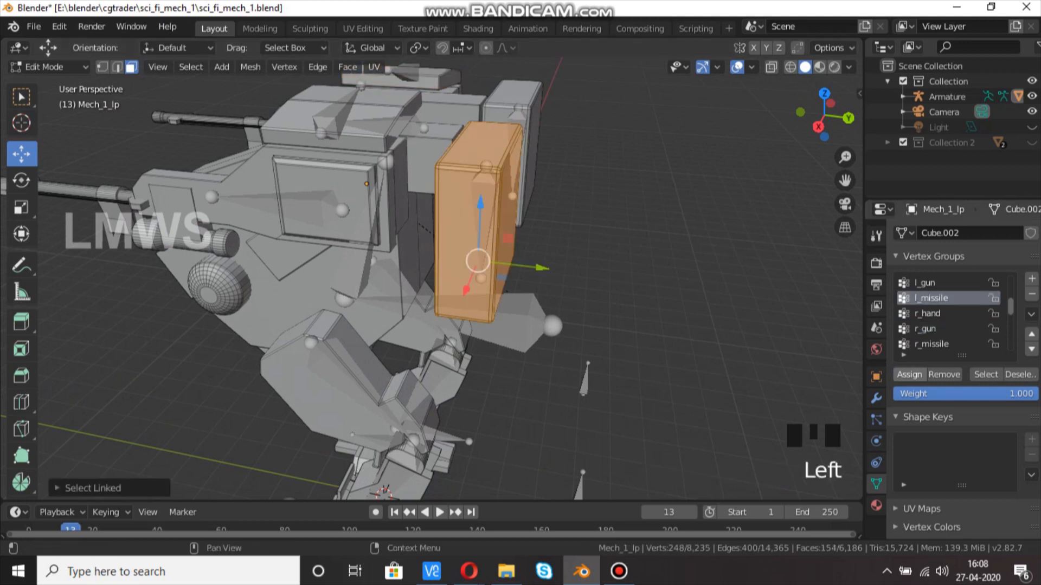
left_click(909, 375)
Step: Select only the linked right rear missile box, assign it to the r_missile vertex group and save the file
key("alt+a")
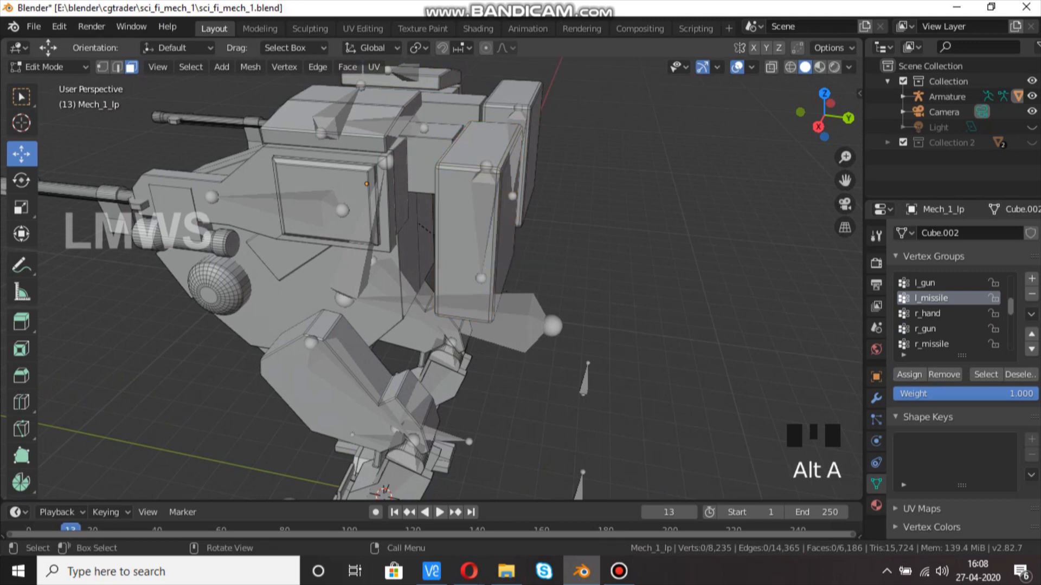
key("l")
left_click(931, 344)
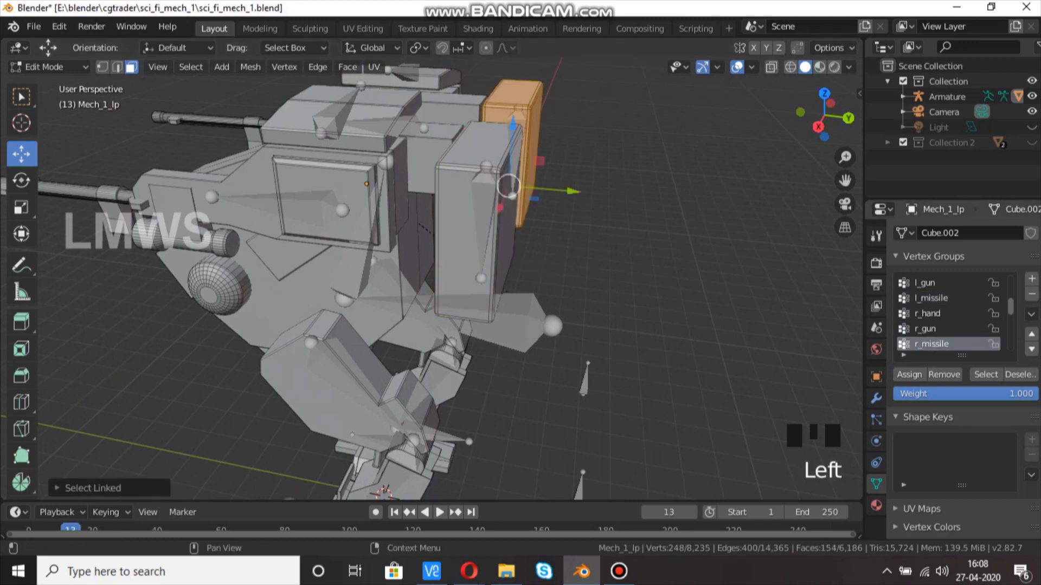
left_click(908, 374)
middle_click_drag(509, 186, 477, 196)
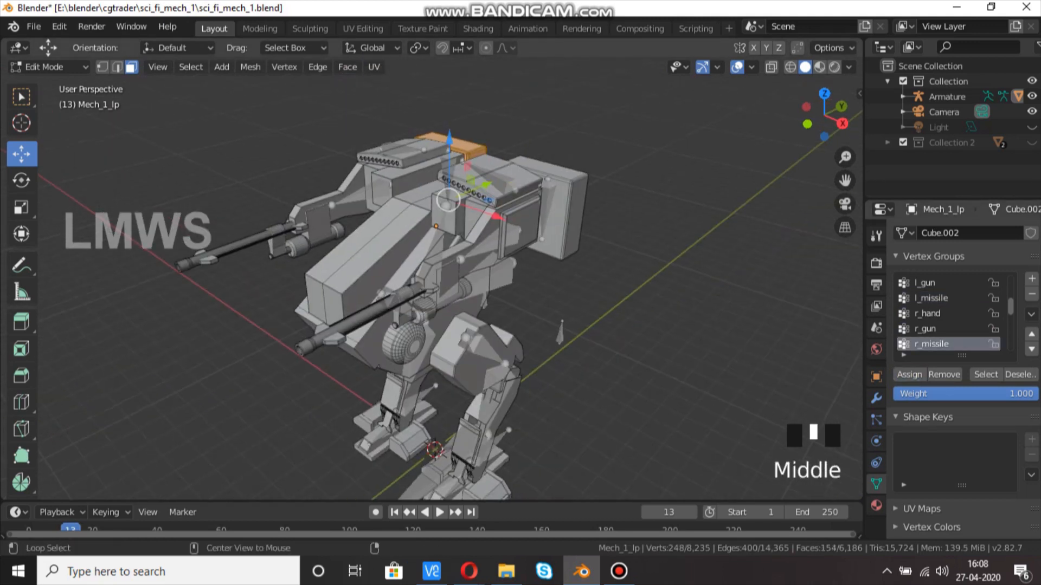
scroll(477, 195, "down", 3)
key("ctrl+s")
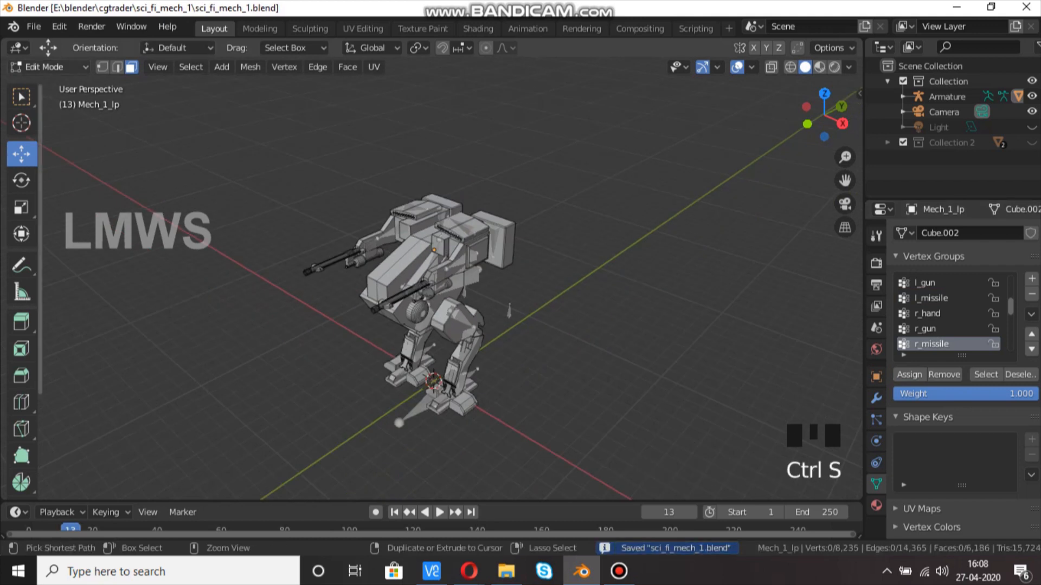
Step: Leave mesh editing for Object Mode, select the armature and switch it to Pose Mode
left_click(49, 67)
left_click(40, 85)
scroll(434, 282, "up", 2)
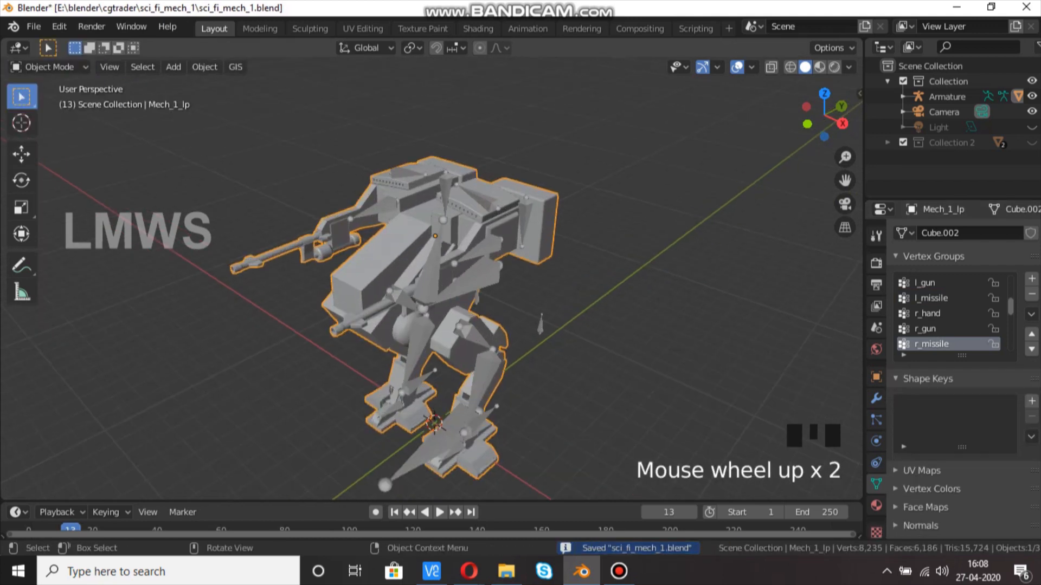
left_click(471, 282)
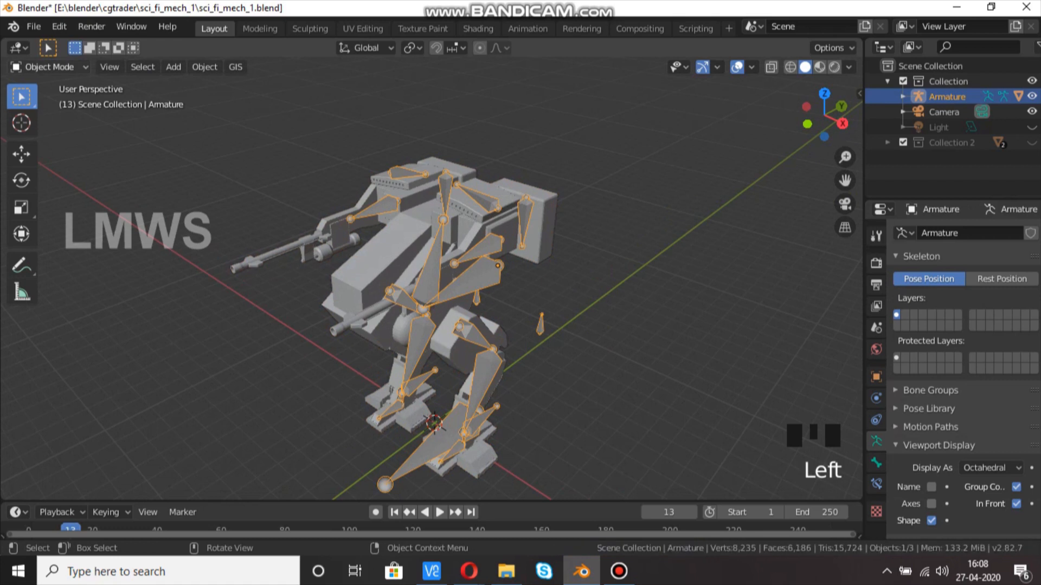
left_click(49, 67)
left_click(50, 118)
Step: Try rotating the l_hand bone about the global X axis to test the left arm's deformation
middle_click_drag(488, 303, 480, 283)
left_click(467, 221)
middle_click_drag(467, 222, 494, 250)
key("r")
key("x")
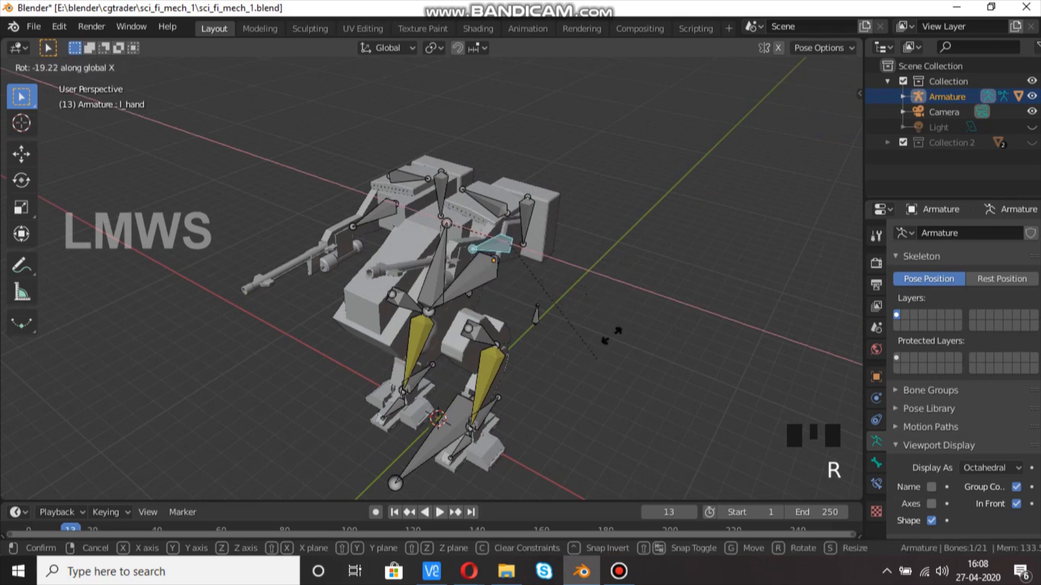
left_click(648, 248)
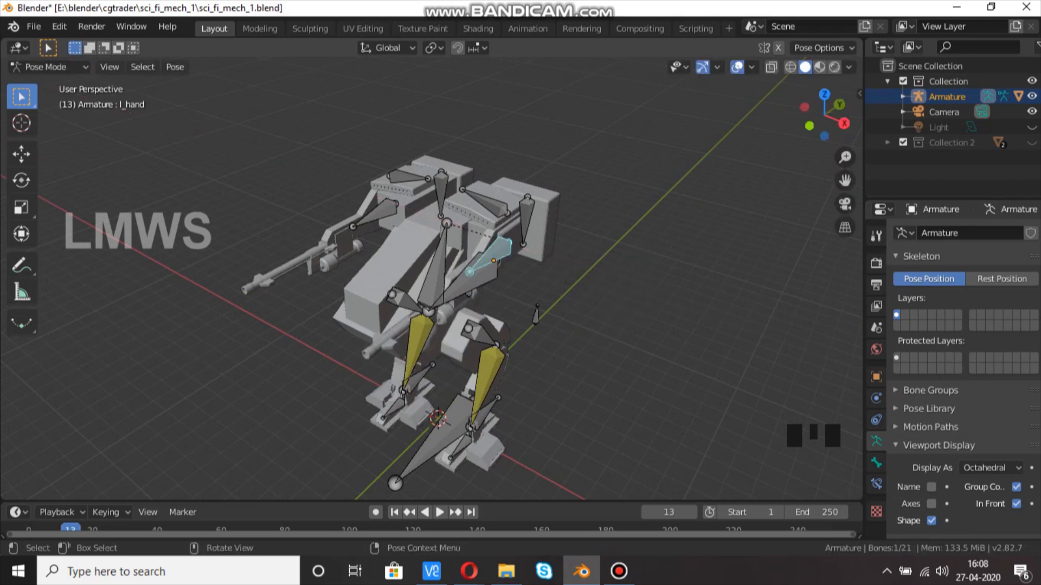
Step: Set the armature's viewport bone display to Stick
left_click(987, 468)
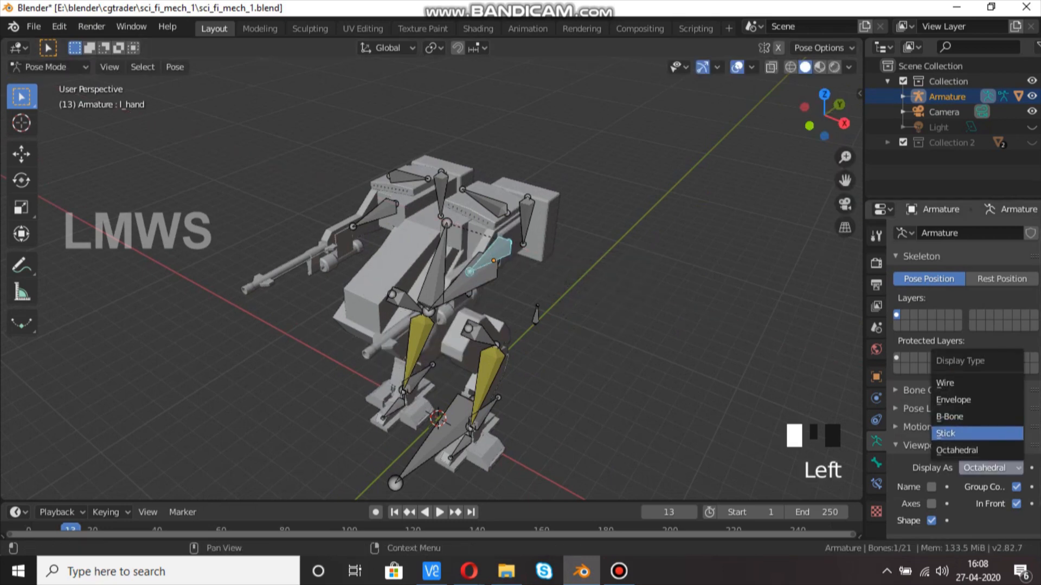
left_click(976, 433)
mouse_move(623, 304)
middle_mouse_down()
mouse_move(673, 285)
mouse_move(680, 304)
mouse_move(542, 287)
mouse_move(574, 304)
mouse_move(596, 282)
mouse_move(623, 293)
middle_mouse_up()
scroll(542, 287, "up", 2)
scroll(607, 292, "down", 1)
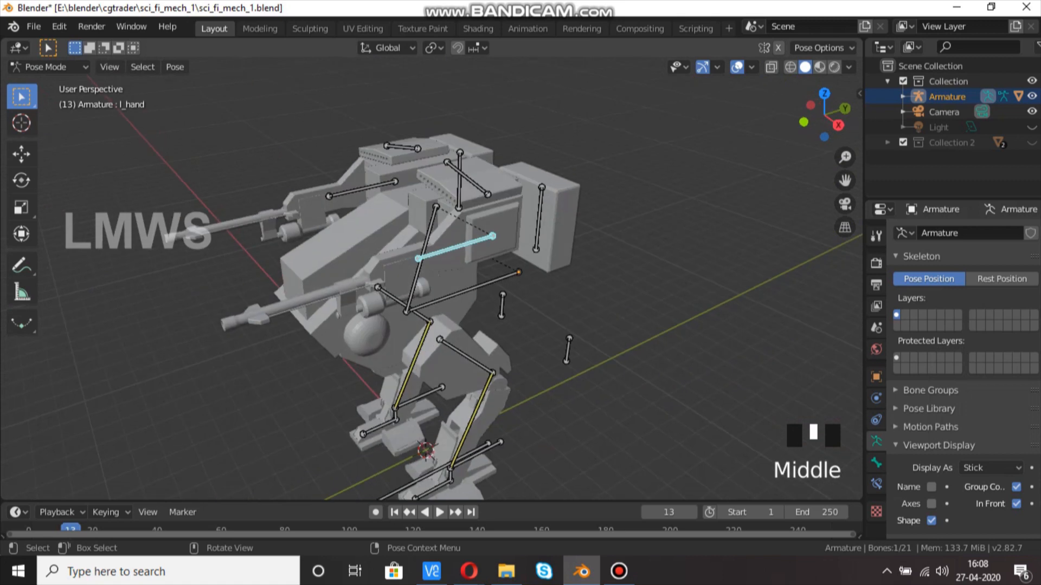
Step: Test the left arm again by rotating the l_hand bone about the global X axis with the stick bones shown
key("r")
key("x")
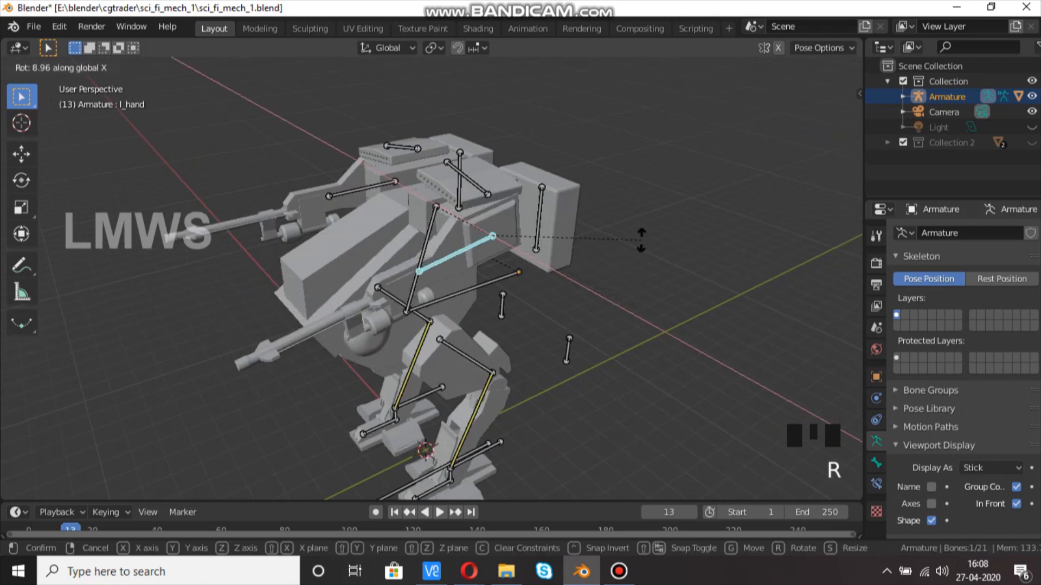
left_click(641, 241)
middle_click_drag(641, 240, 697, 252)
Step: Try rotating the l_gun bone about the global X axis and about the global Y axis
left_click(518, 186)
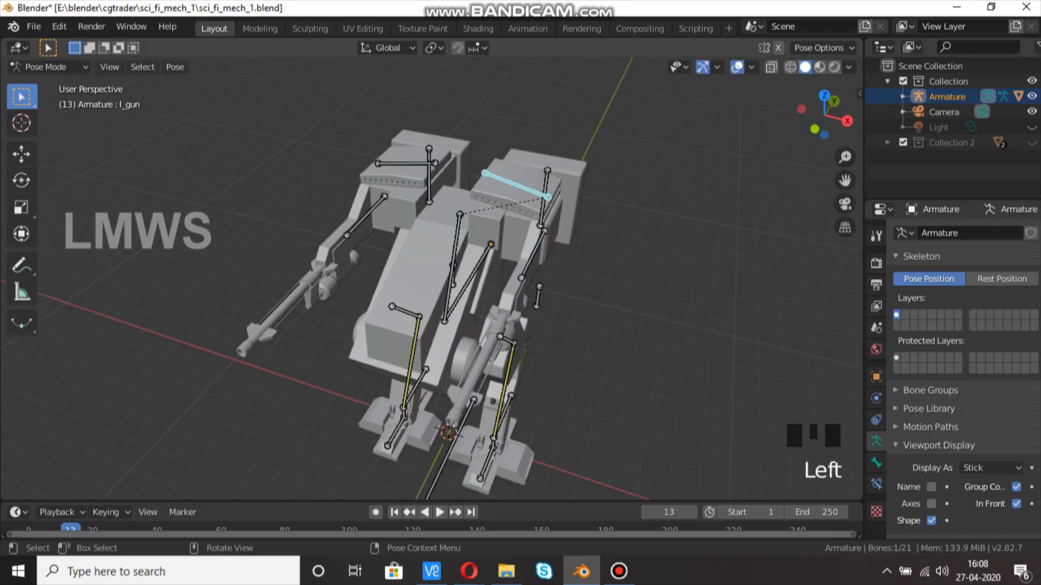
key("r")
key("x")
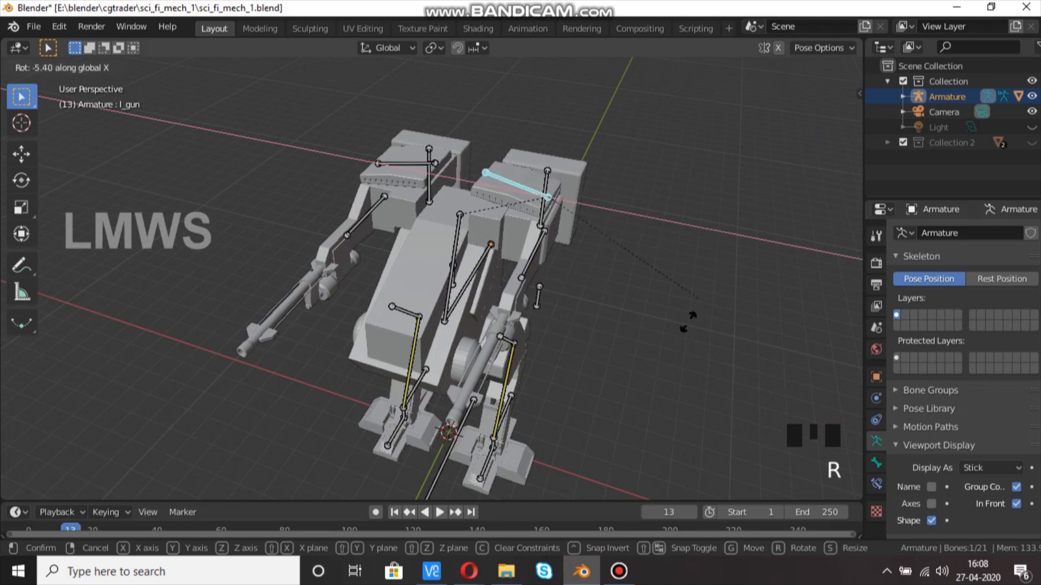
key("Escape")
key("r")
key("y")
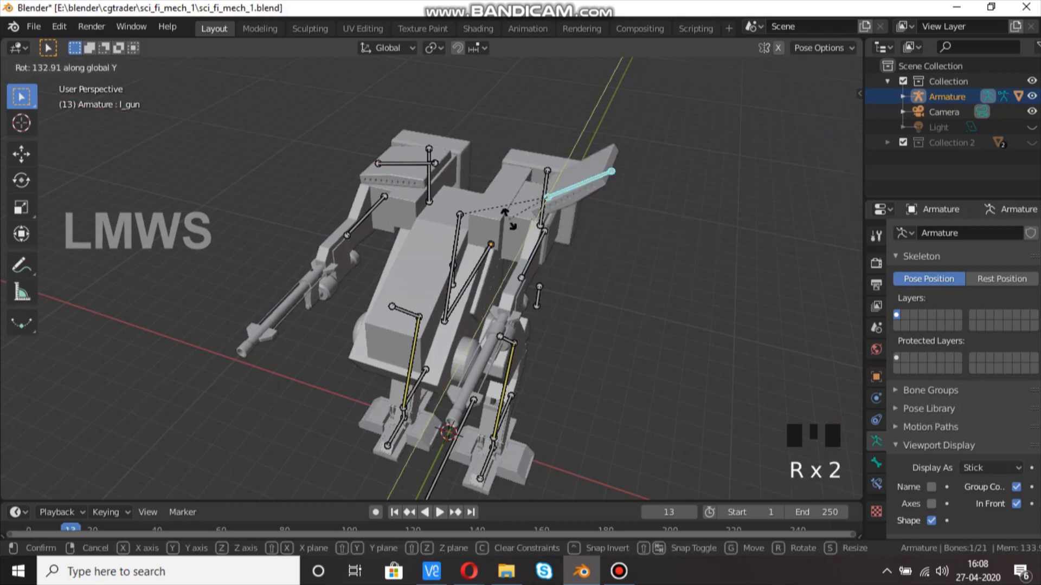
right_click(484, 181)
Step: Try rotating the l_missile bone about the global X axis and moving it along the global Z axis
middle_click_drag(484, 181, 404, 154)
left_click(487, 245)
middle_click_drag(526, 304, 534, 289)
key("r")
key("x")
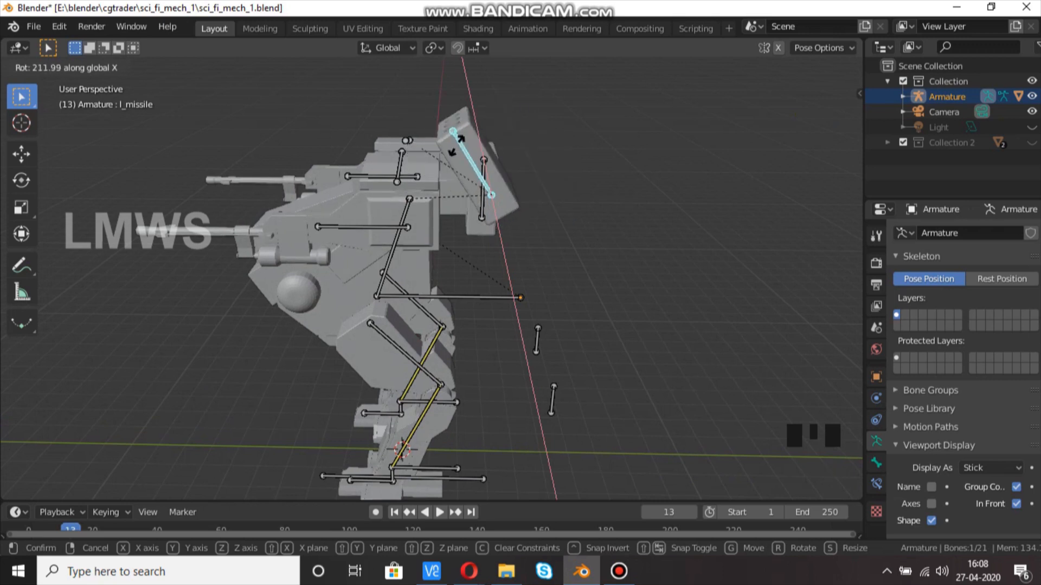
key("Escape")
key("g")
key("z")
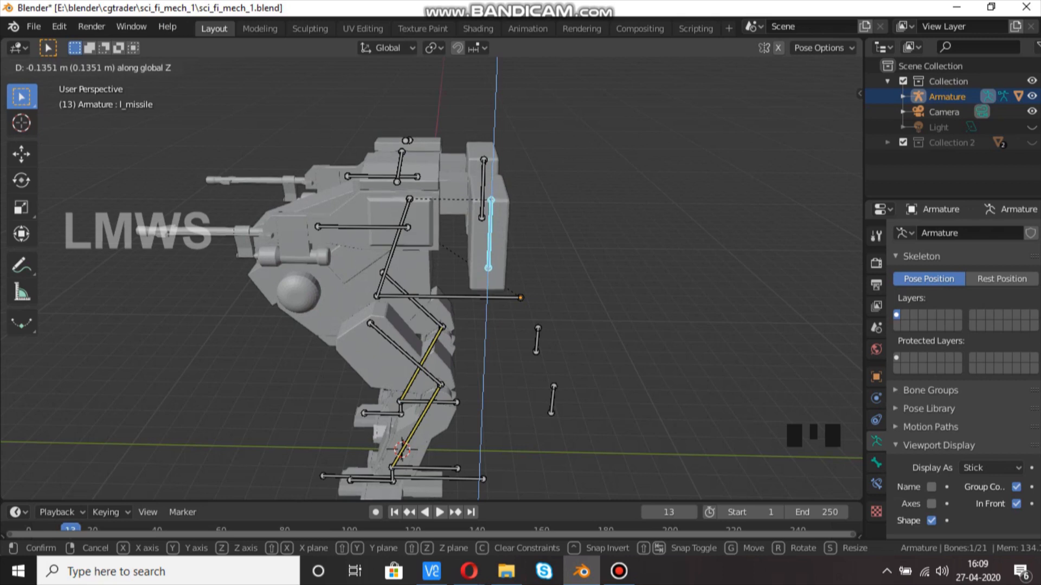
left_click(520, 216)
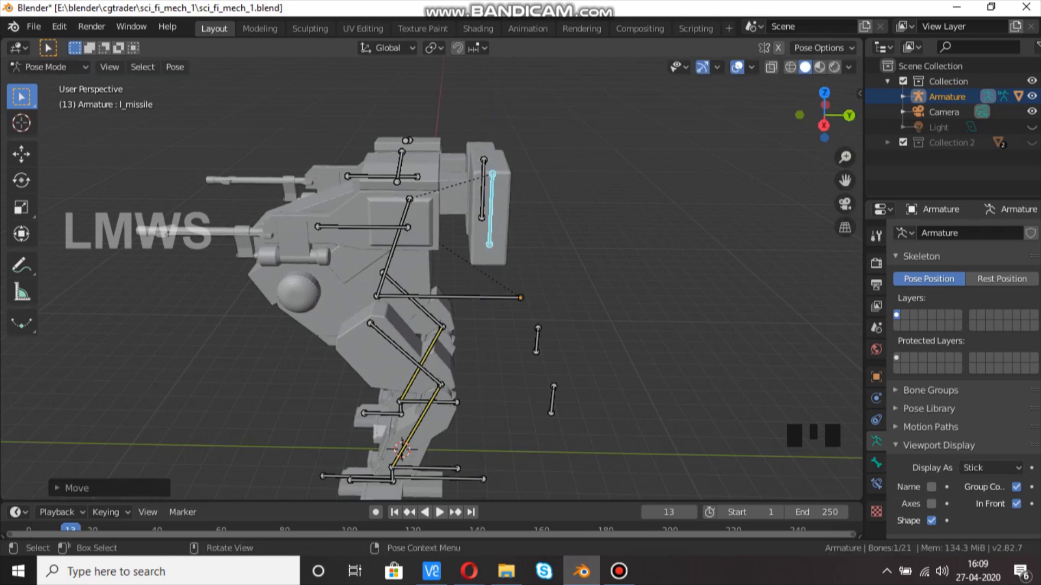
Step: Test another global X rotation of the l_missile bone and undo the missile test poses
middle_click_drag(521, 217, 545, 230)
key("r")
key("x")
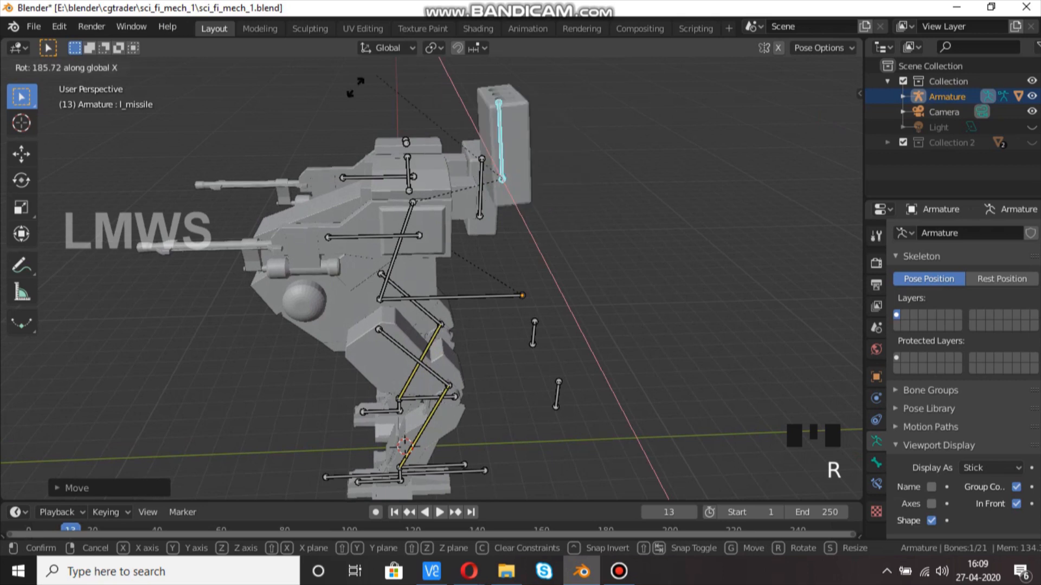
left_click(415, 252)
middle_click_drag(414, 252, 562, 248)
key("ctrl+z")
key("ctrl+z")
key("ctrl+z")
key("ctrl+z")
Step: Deselect all bones and save the file
scroll(542, 244, "up", 2)
key("ctrl+s")
key("alt+a")
key("ctrl+s")
scroll(542, 252, "up", 2)
scroll(542, 252, "down", 1)
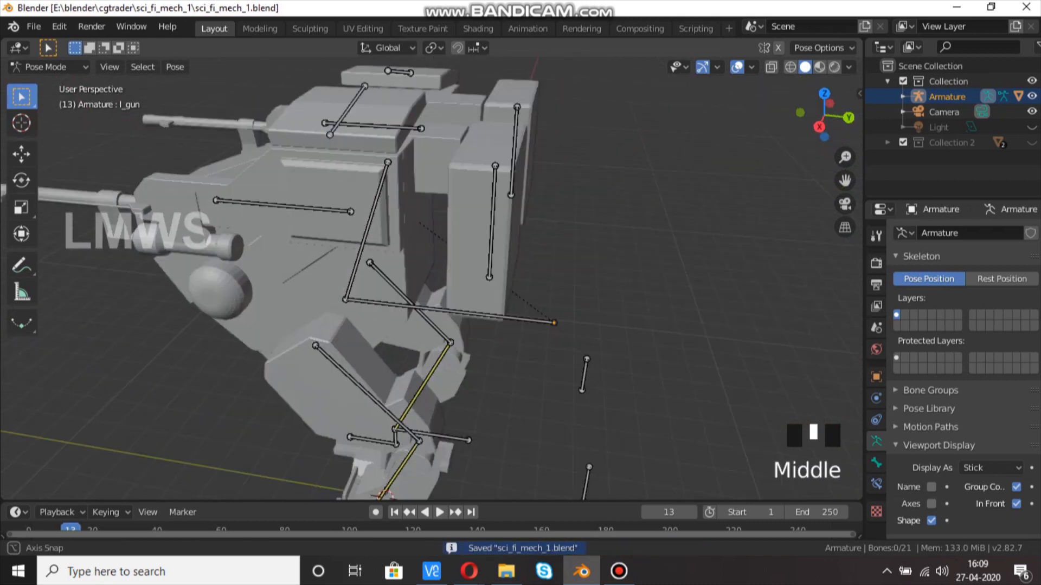
Step: Select the r_missile bone and add a Copy Rotation bone constraint to it
left_click(562, 247)
left_click(492, 223)
middle_click_drag(492, 223, 458, 218)
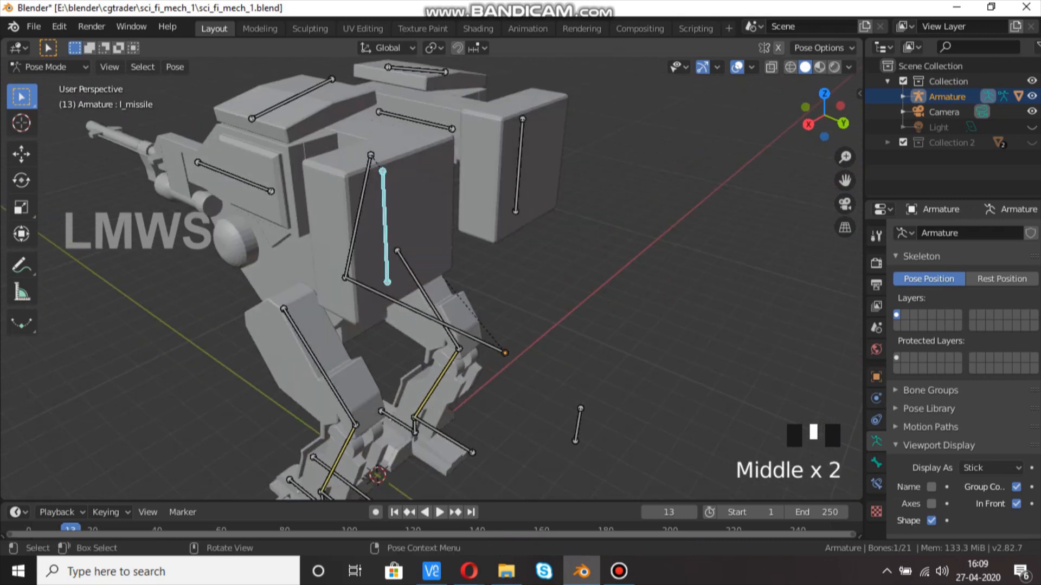
scroll(431, 279, "down", 2)
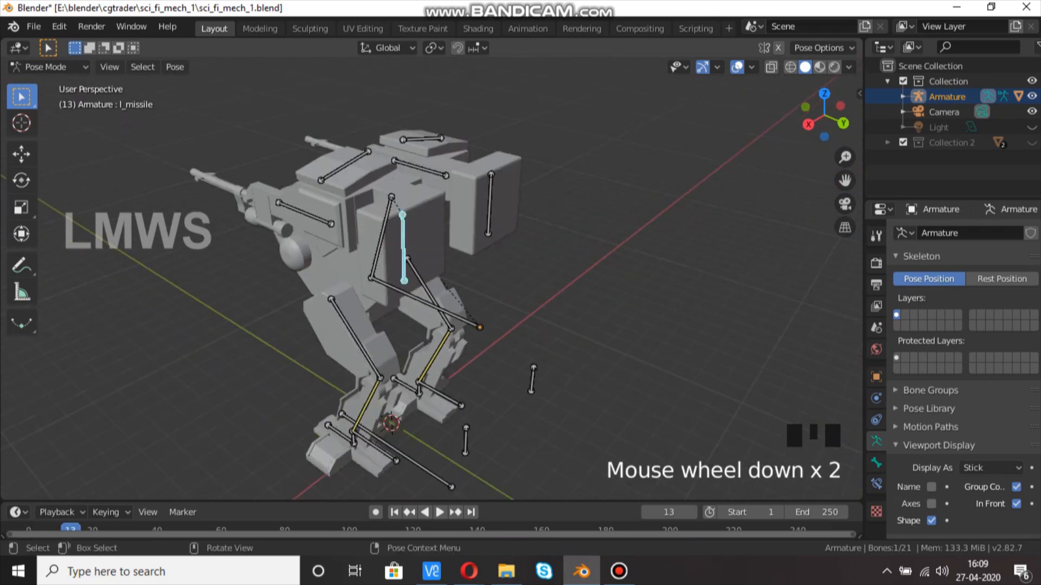
left_click(490, 205)
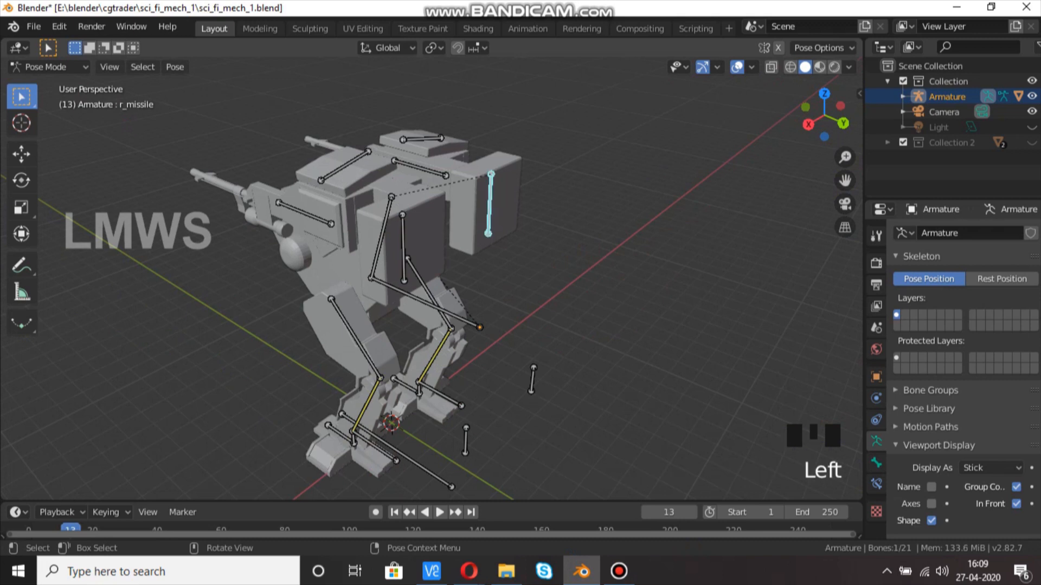
left_click(876, 484)
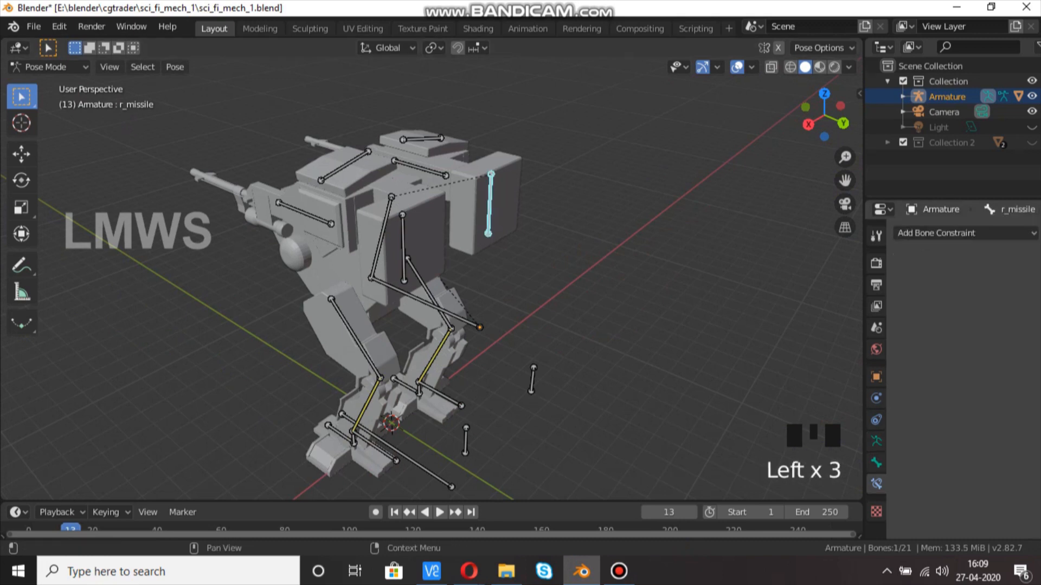
left_click(954, 233)
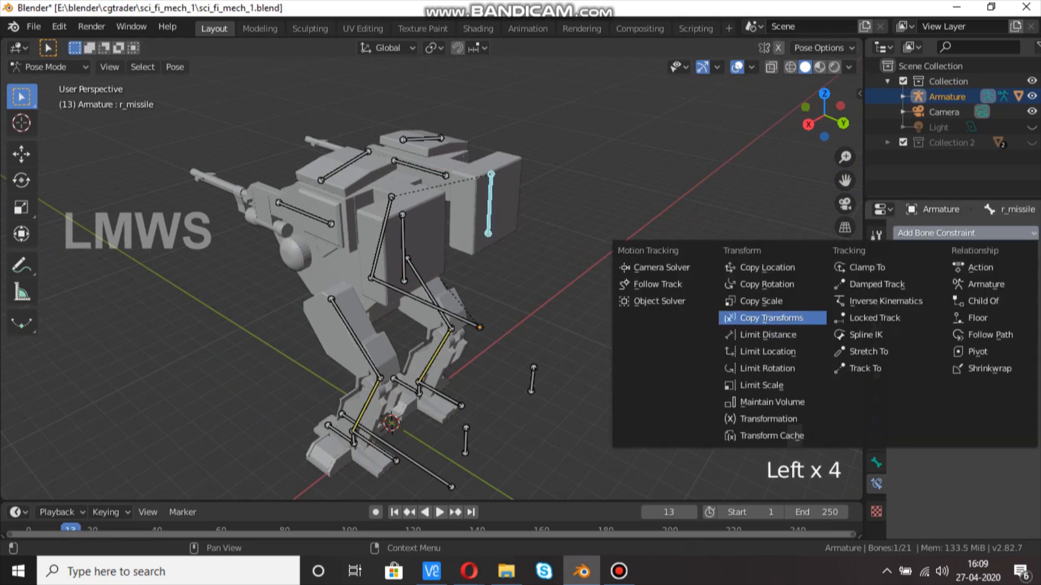
left_click(766, 284)
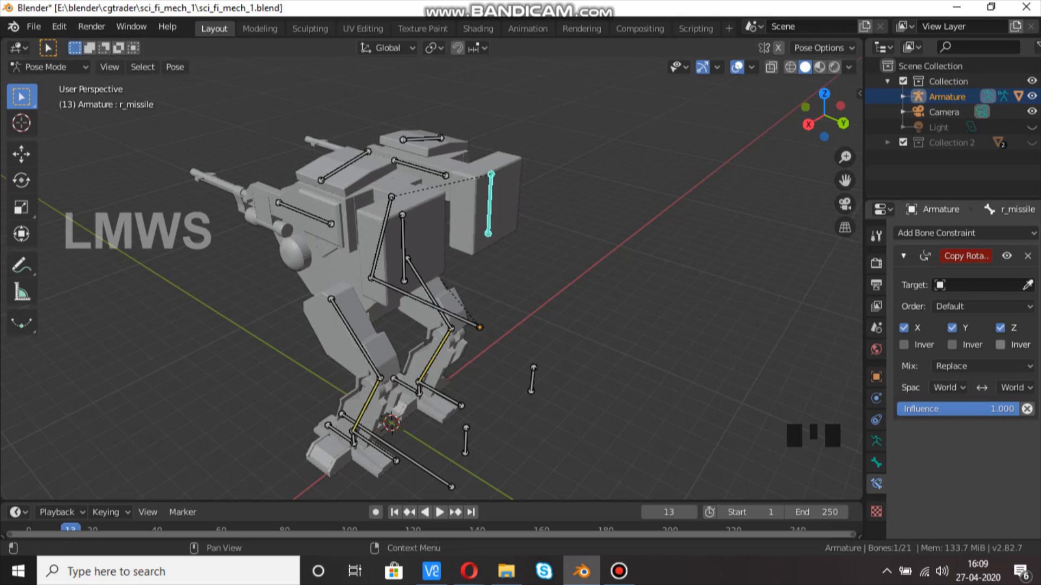
Step: Limit the Copy Rotation constraint to the X axis and target the Armature's l_missile bone
left_click(951, 327)
left_click(1000, 327)
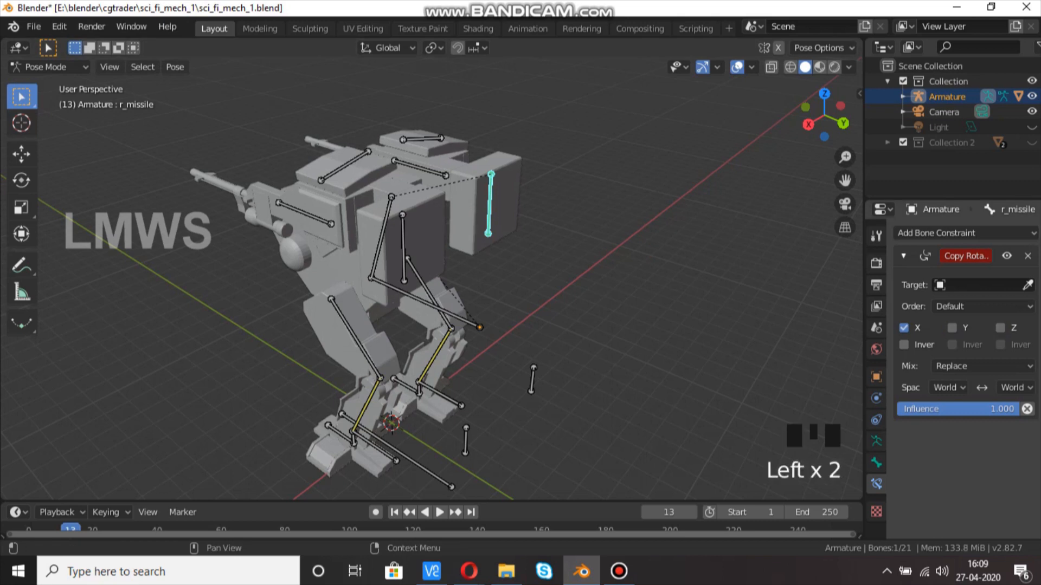
left_click(978, 285)
left_click(887, 306)
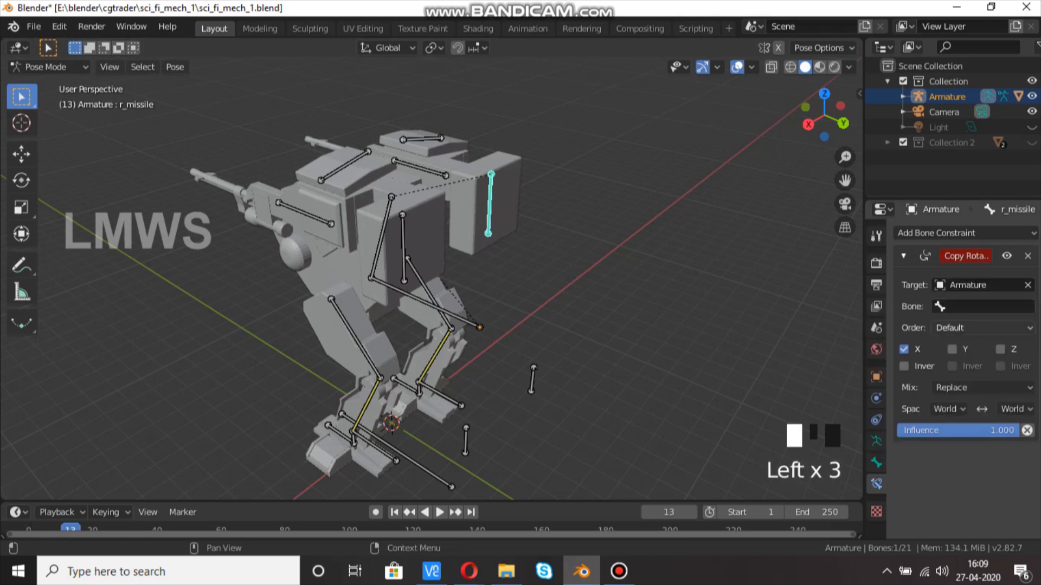
left_click(981, 306)
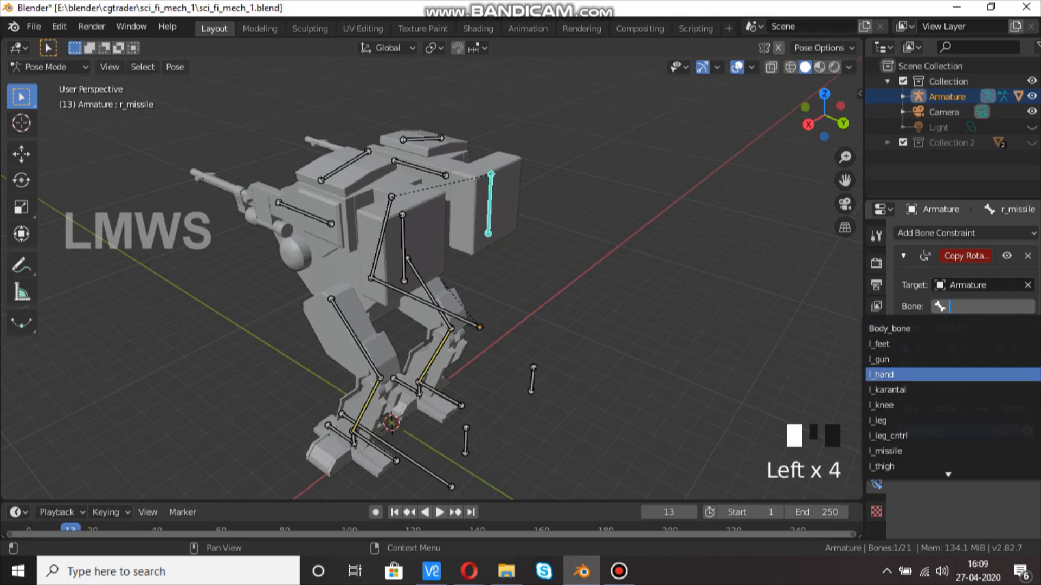
left_click(889, 451)
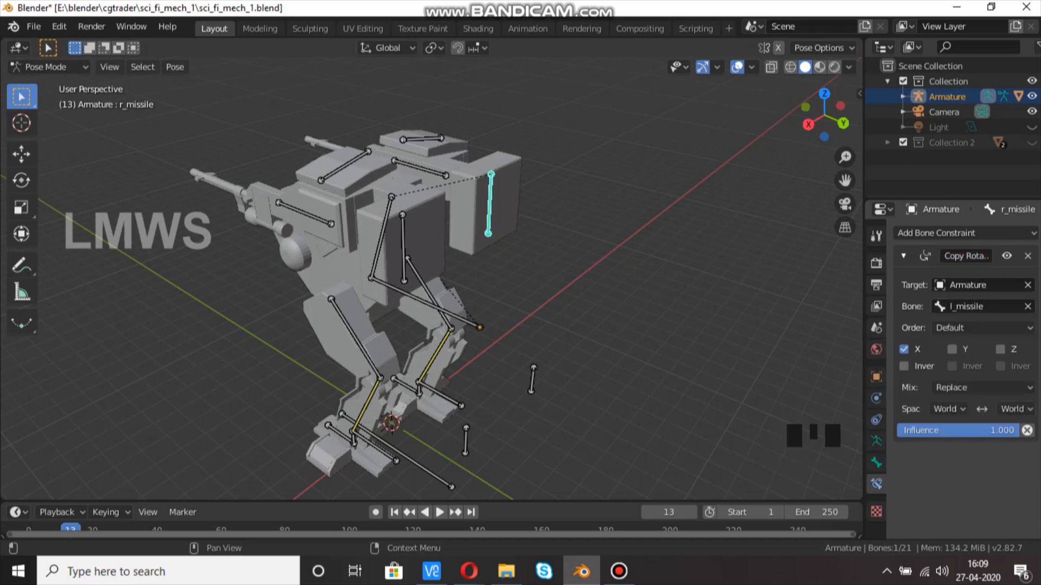
Step: Try a free rotation of the l_missile bone and toggle the Y axis of r_missile's Copy Rotation constraint
left_click(403, 247)
middle_click_drag(403, 248, 425, 248)
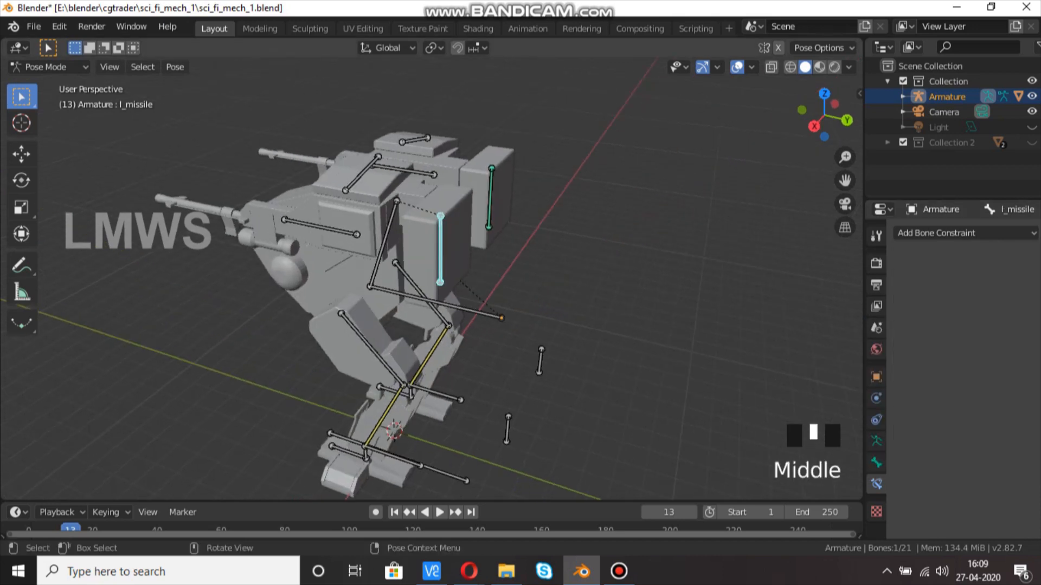
key("r")
key("Escape")
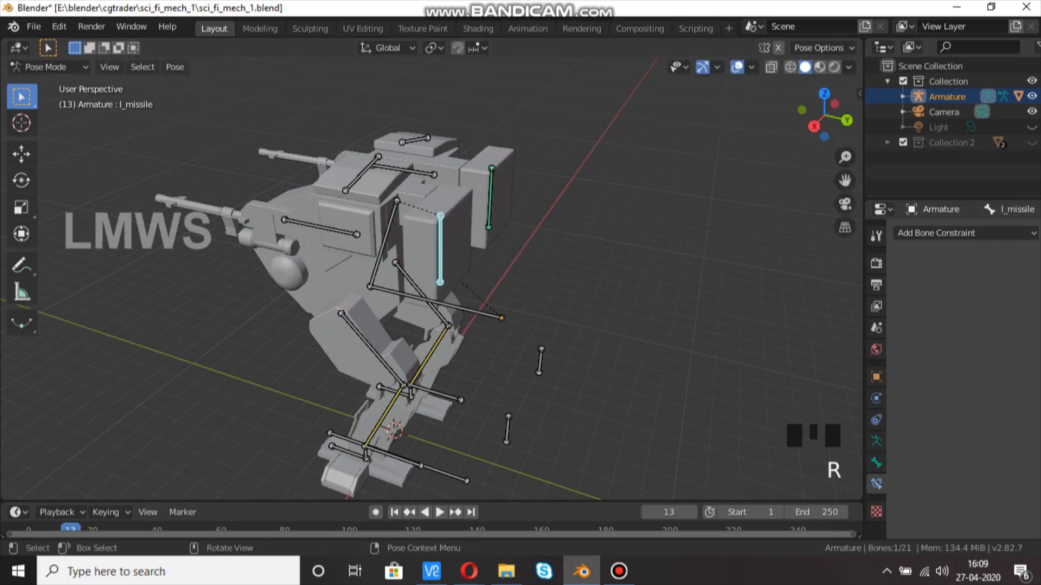
left_click(490, 198)
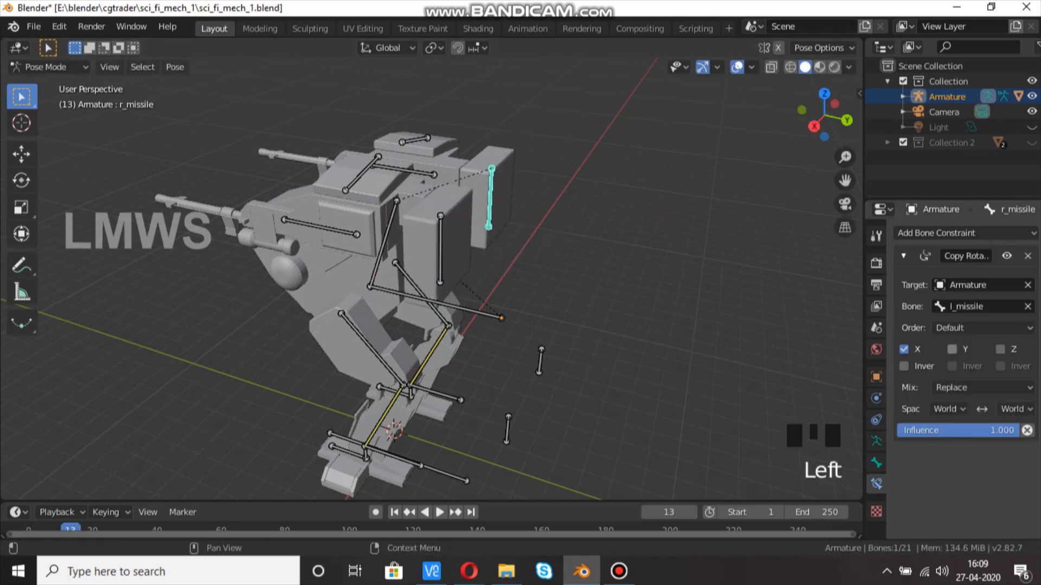
left_click(952, 349)
Step: Test rotating the l_missile bone about the global X axis, cancel the rotation and save the file
left_click(440, 249)
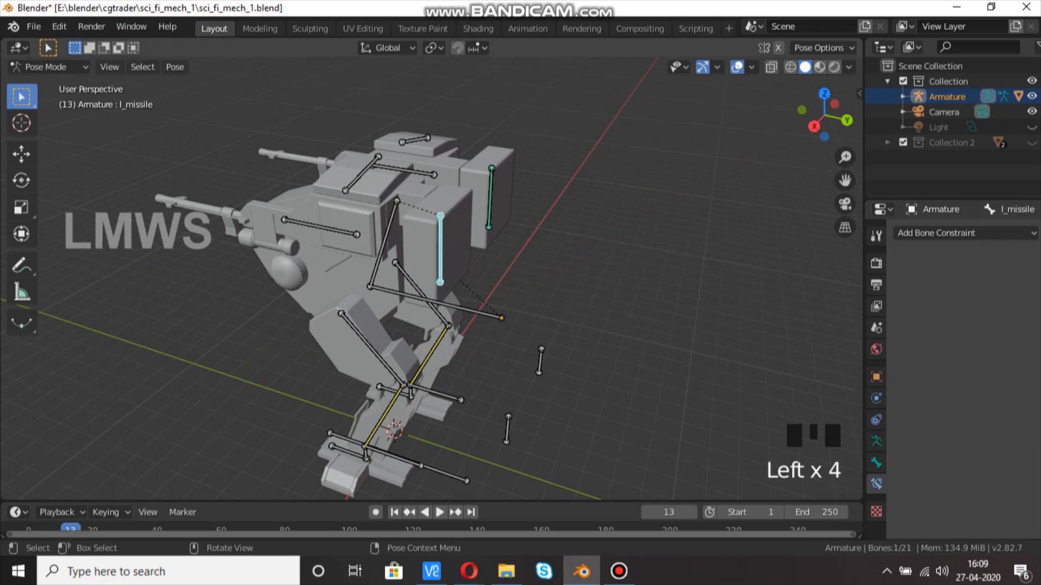
key("r")
key("x")
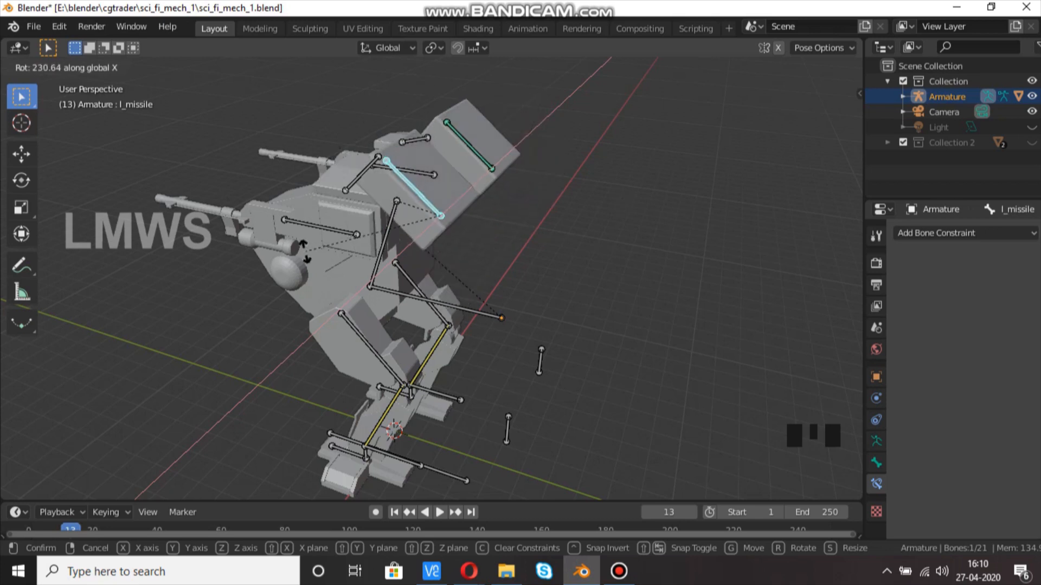
right_click(326, 250)
middle_click_drag(326, 250, 429, 228)
key("ctrl+s")
Step: Try moving Main_hip_bone down along the global Z axis to look for mesh parts left behind
middle_click_drag(430, 228, 420, 171, "shift")
middle_click_drag(420, 171, 347, 162, "shift")
scroll(362, 154, "down", 2)
left_click(412, 228)
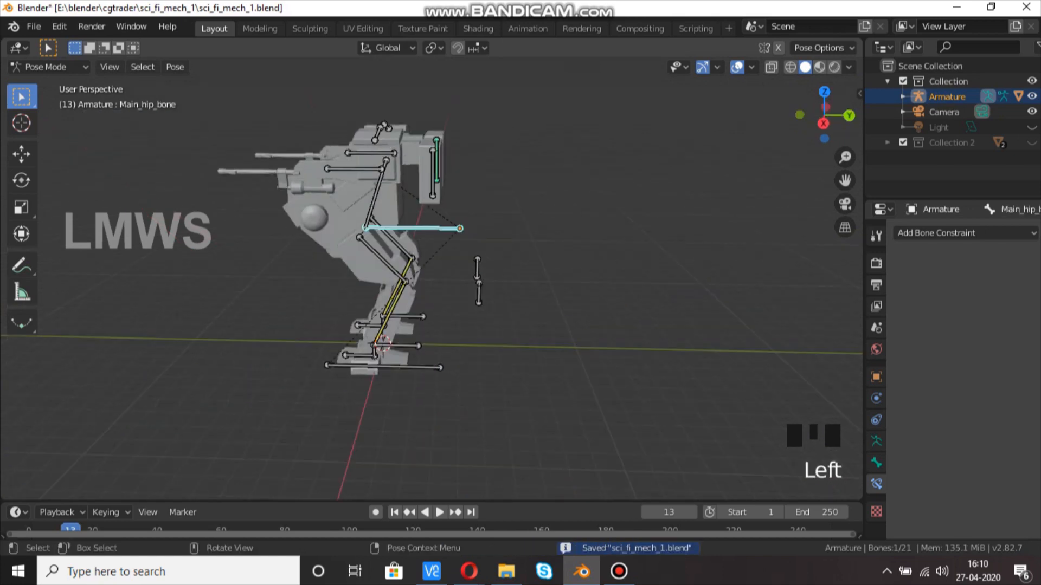
key("g")
key("z")
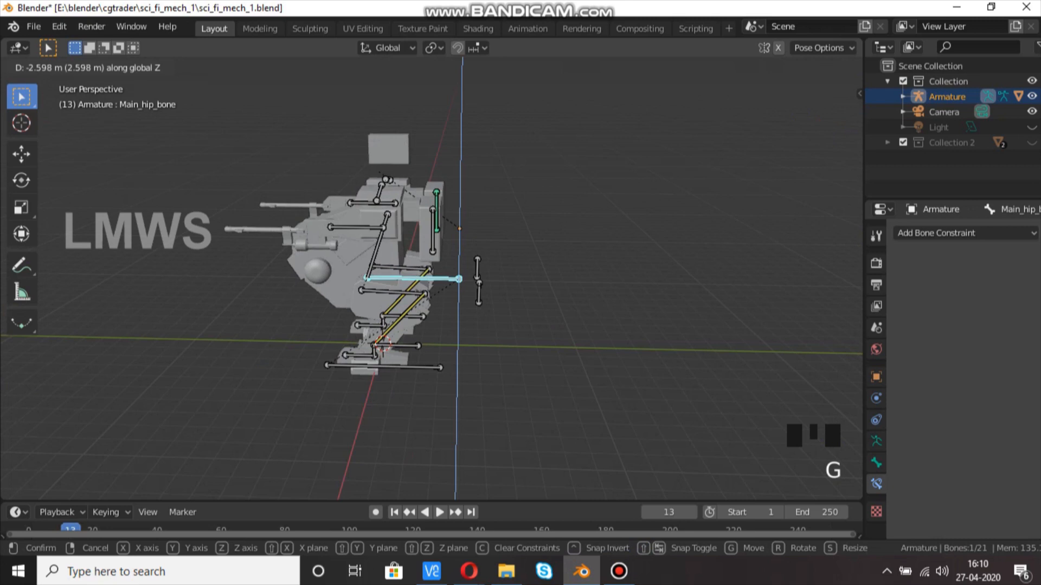
right_click(365, 318)
Step: Try moving Main_hip_bone freely to check the missile and arm parts from the front
middle_click_drag(364, 318, 575, 350)
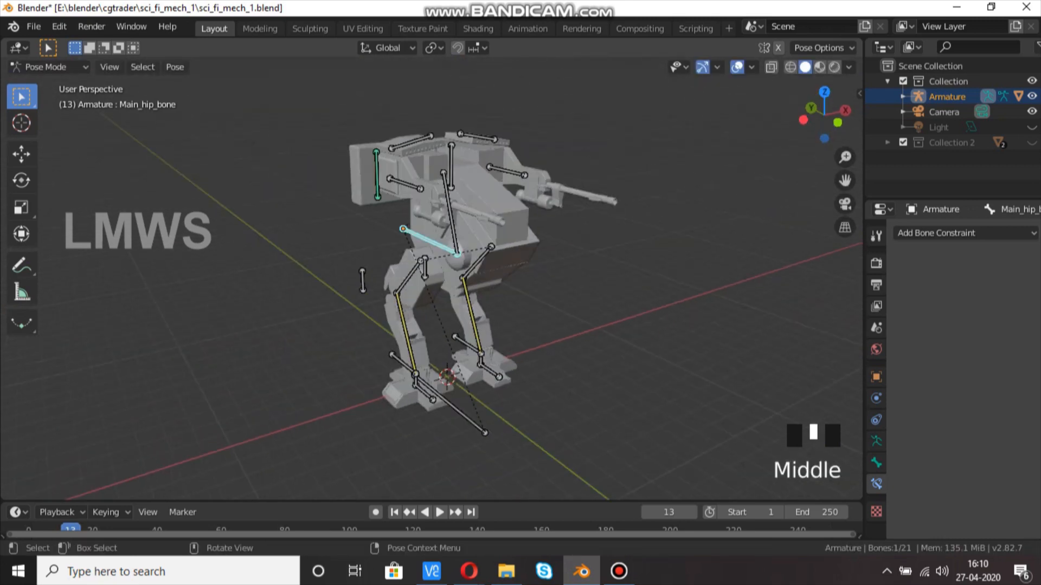
key("g")
right_click(520, 326)
scroll(521, 325, "up", 2)
middle_click_drag(520, 325, 470, 349)
middle_click_drag(471, 349, 515, 358, "shift")
scroll(515, 358, "up", 1)
key("g")
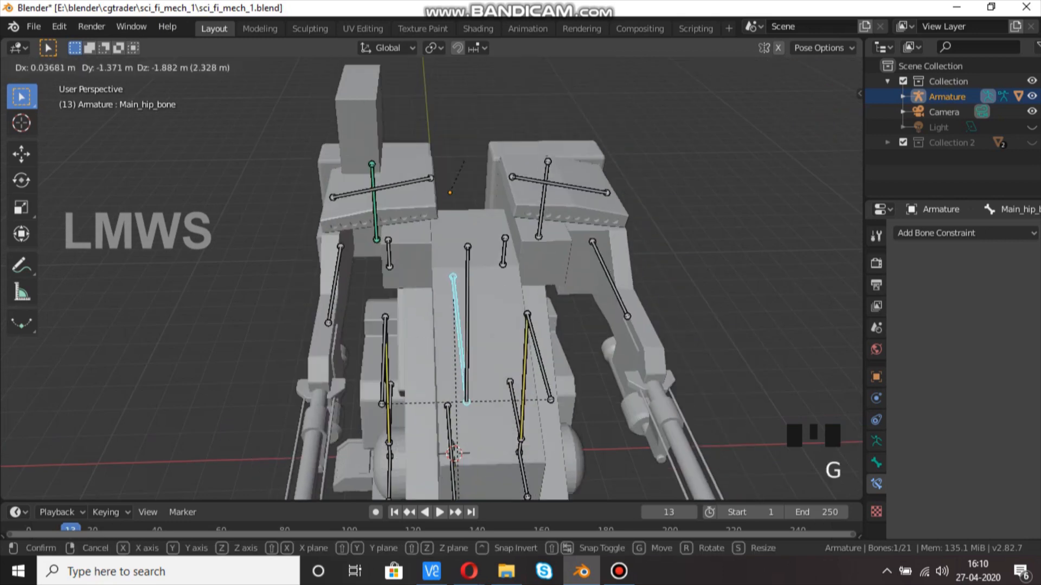
key("Escape")
Step: Switch to the Mech_1_lp mesh in Edit Mode and select the linked block beside the mech's right shoulder
left_click(46, 67)
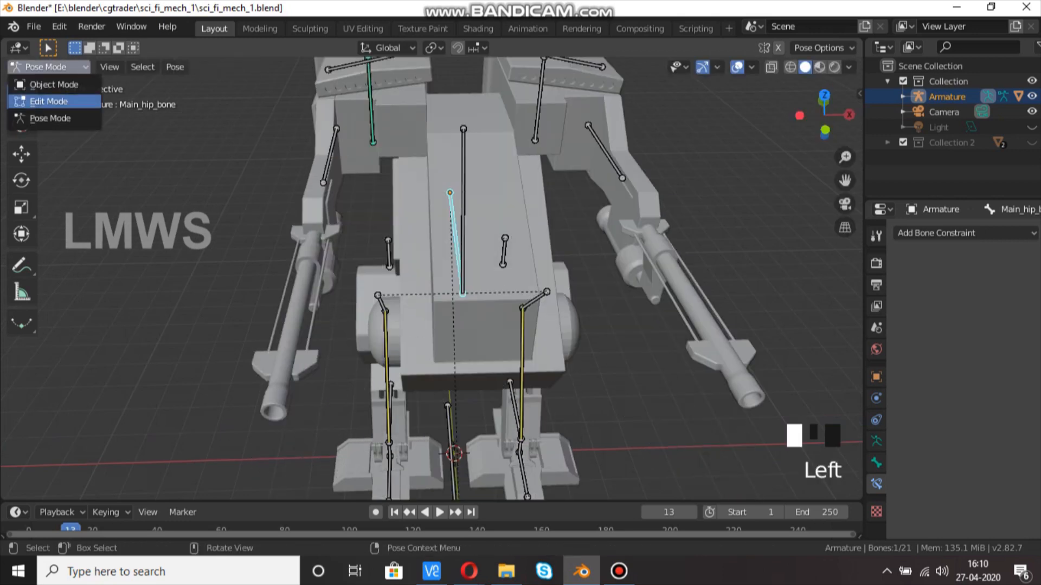
left_click(53, 85)
left_click(428, 233)
key("Tab")
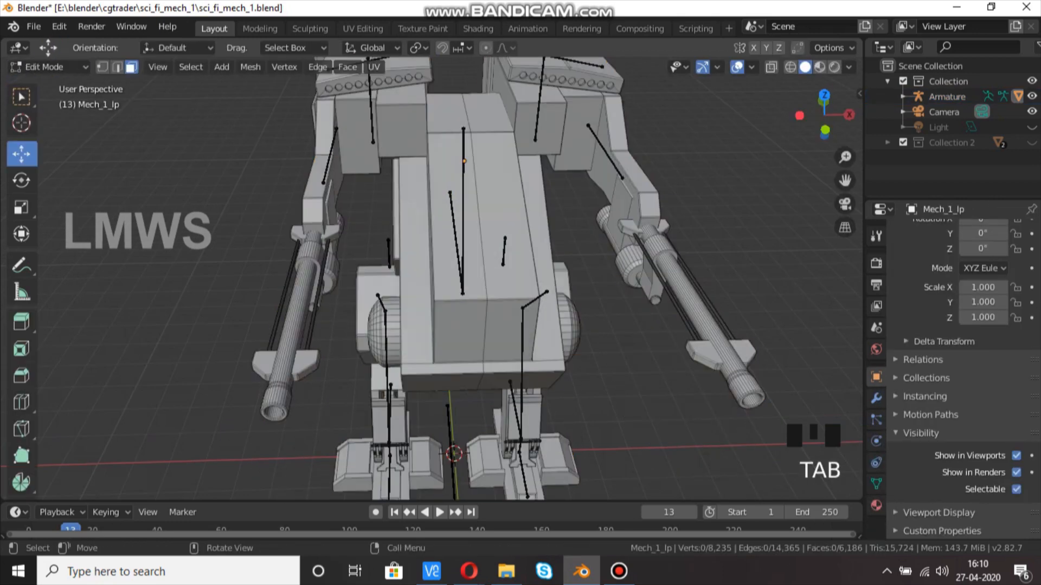
key("alt+a")
key("l")
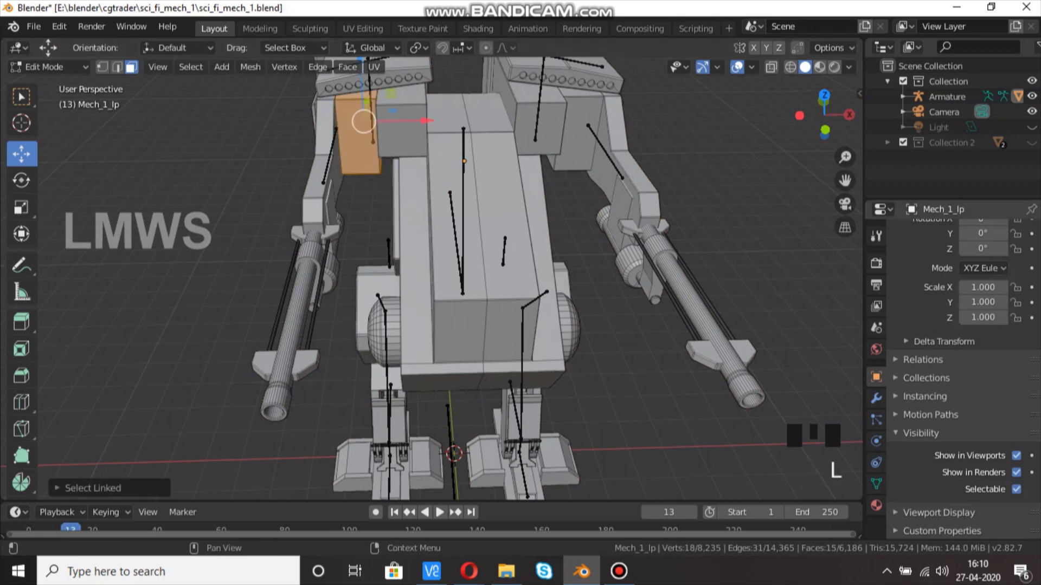
Step: Assign the selected block to the r_hand vertex group, deselect everything and save the file
left_click(876, 484)
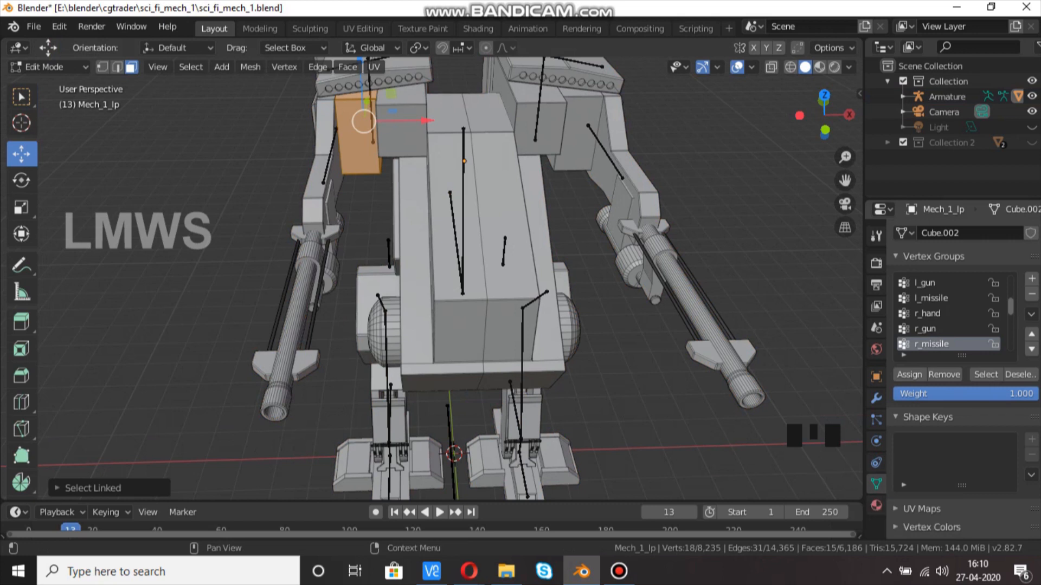
left_click(928, 313)
left_click(909, 374)
left_click(909, 375)
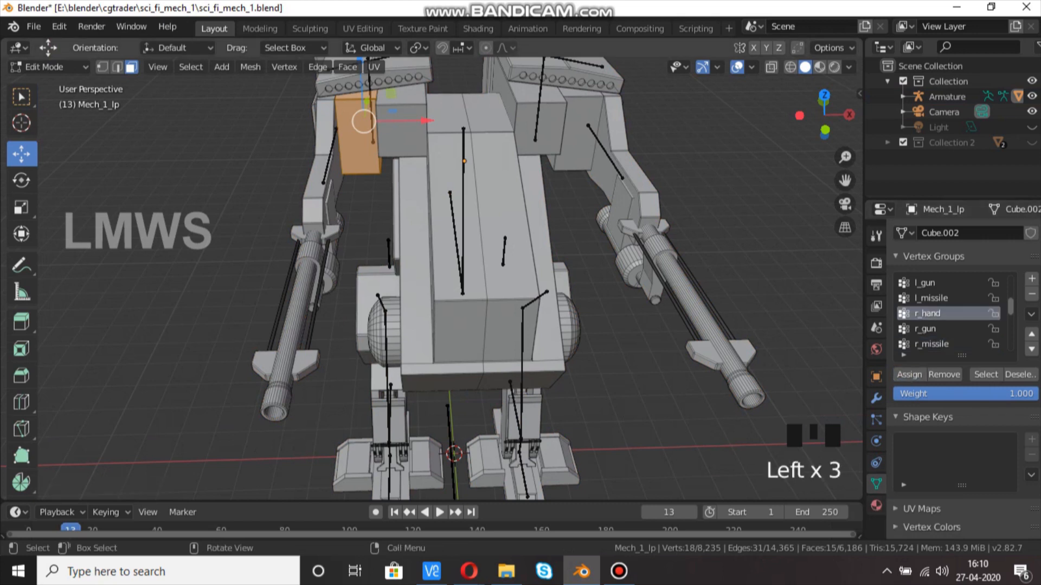
key("alt+a")
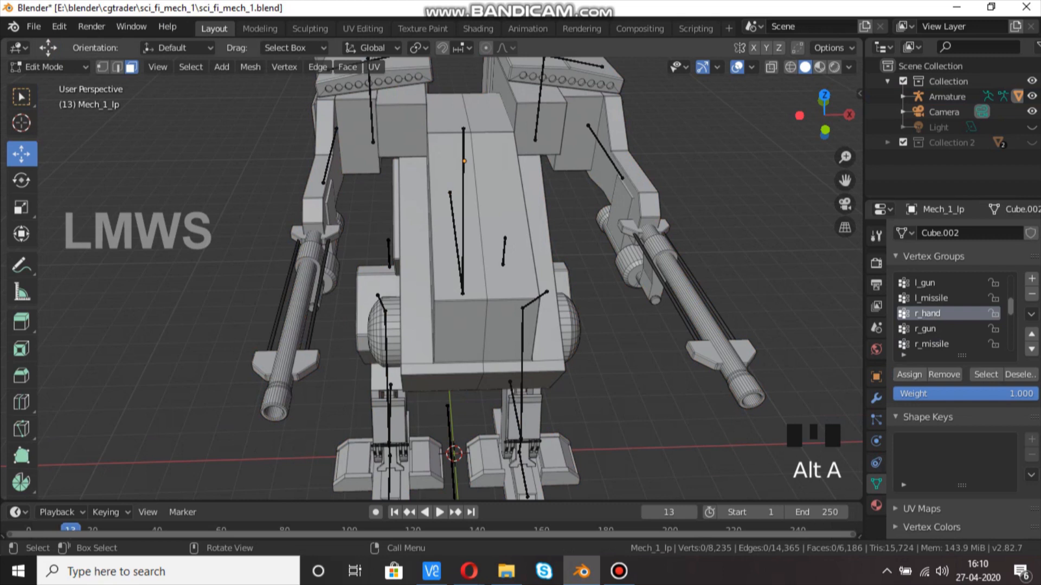
key("ctrl+s")
Step: Leave mesh editing, select the armature, save the file and return to Pose Mode
middle_click_drag(488, 271, 420, 272)
scroll(428, 276, "down", 1)
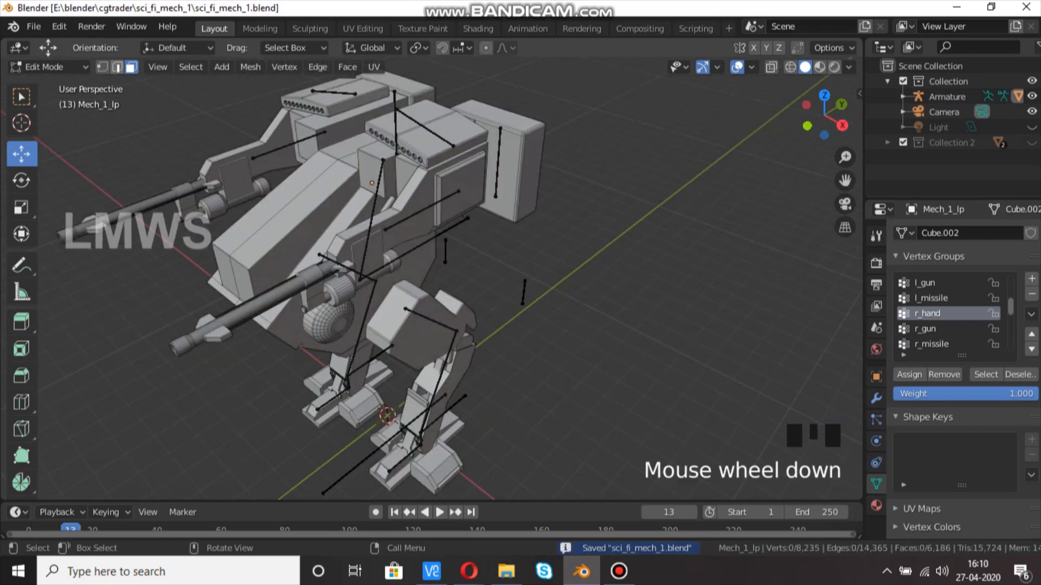
key("Tab")
key("alt+a")
left_click(445, 252)
scroll(450, 258, "down", 2)
middle_click_drag(456, 260, 335, 230)
key("ctrl+s")
left_click(50, 67)
left_click(48, 118)
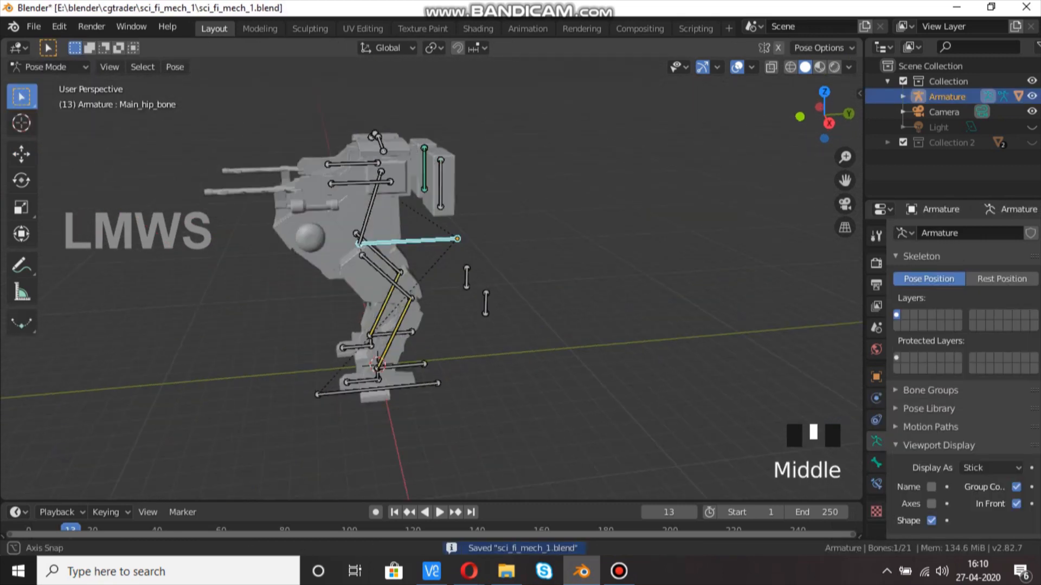
Step: Try moving Main_hip_bone freely and inspect the legs and feet for unassigned parts
scroll(380, 249, "up", 1)
key("g")
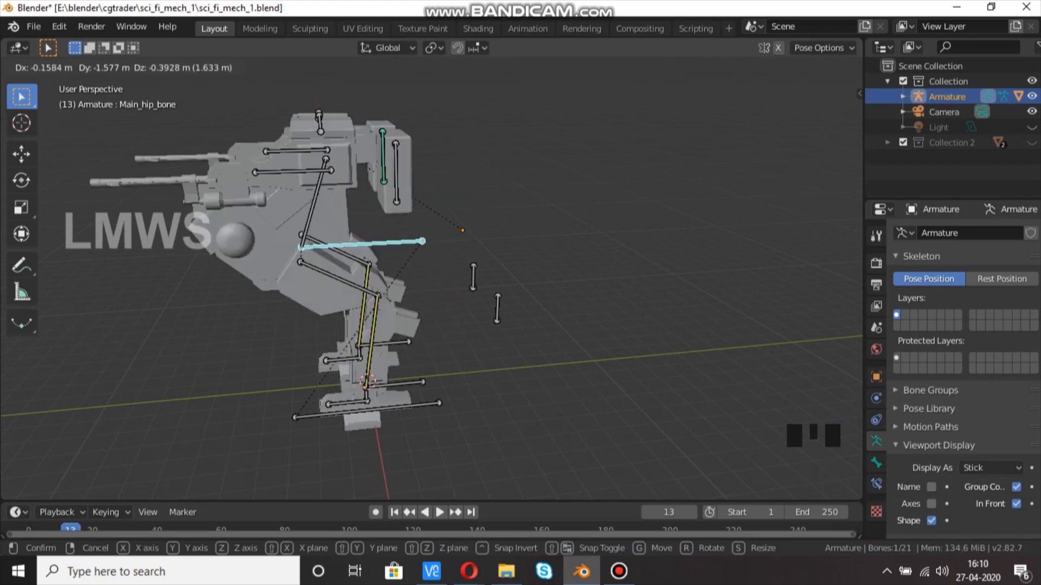
key("Return")
scroll(432, 276, "up", 2)
middle_click_drag(431, 277, 461, 298)
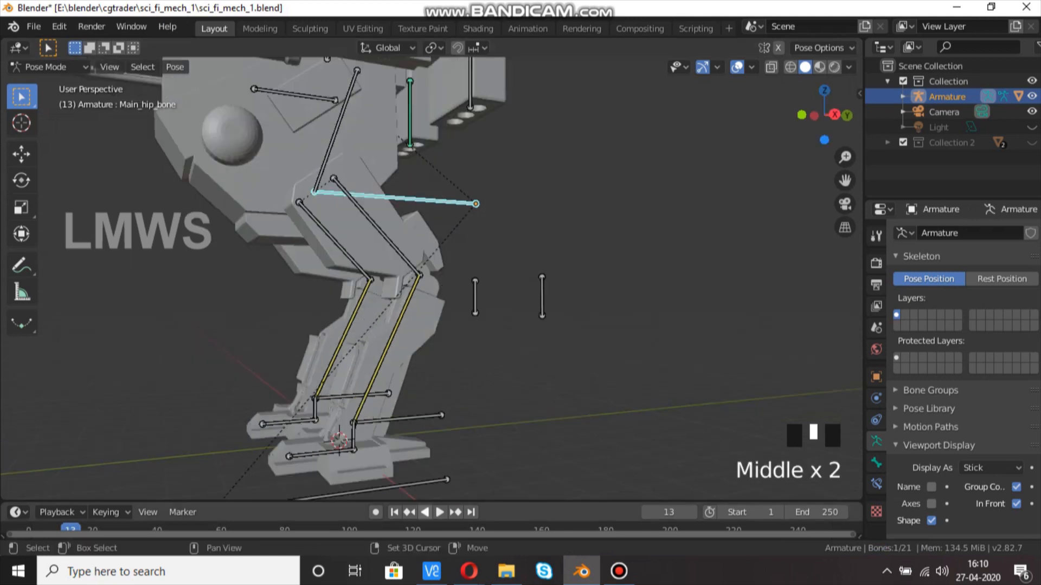
left_click(619, 570)
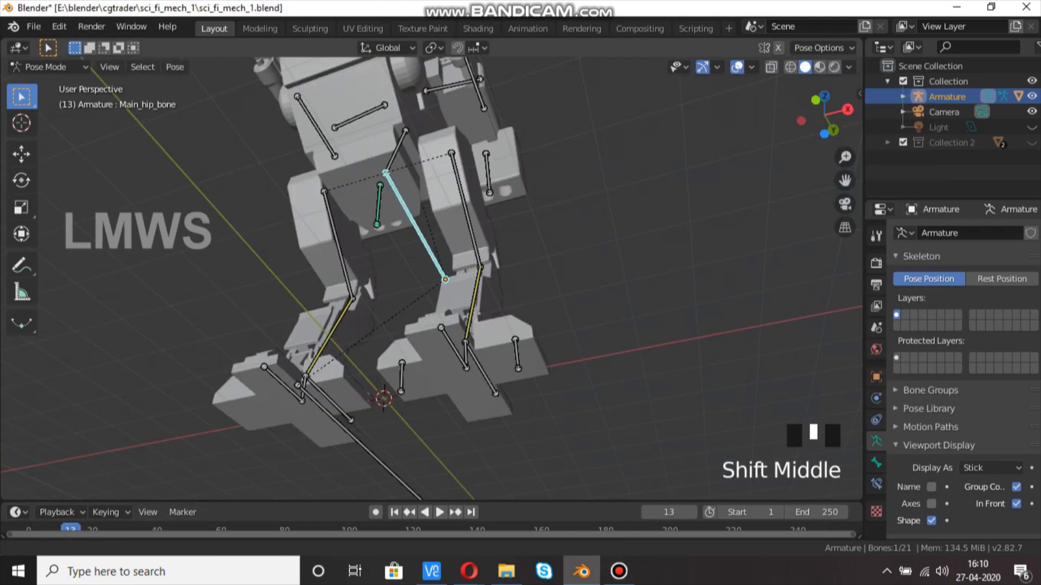
middle_click_drag(433, 244, 376, 290, "shift")
middle_click_drag(444, 287, 320, 274)
middle_click_drag(320, 274, 325, 263, "shift")
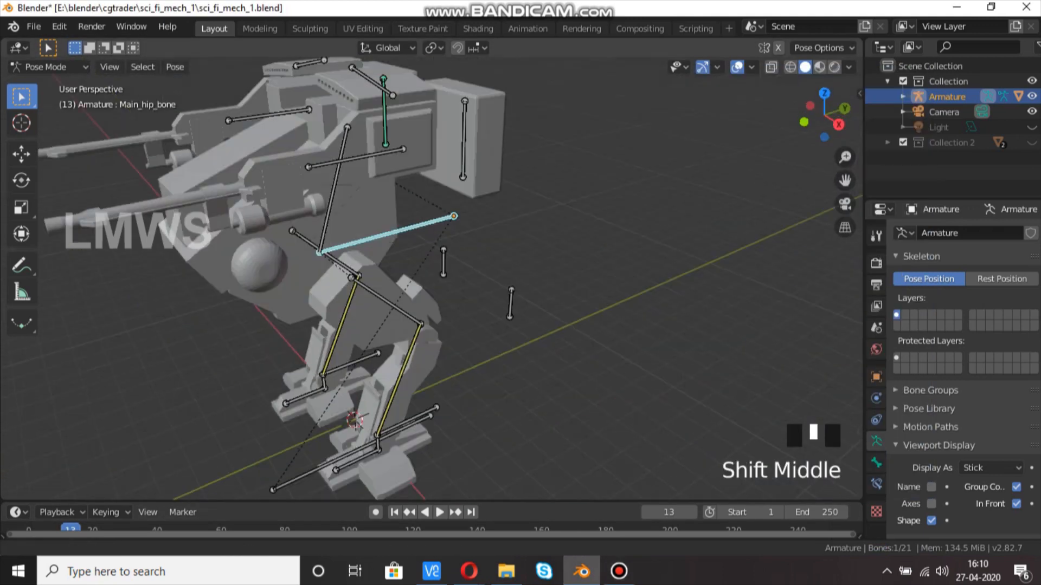
middle_click_drag(326, 390, 393, 277, "shift")
Step: Select Main_Bone beneath the feet and try moving the whole mech freely
left_click(374, 356)
scroll(374, 356, "down", 2)
middle_click_drag(380, 346, 354, 337)
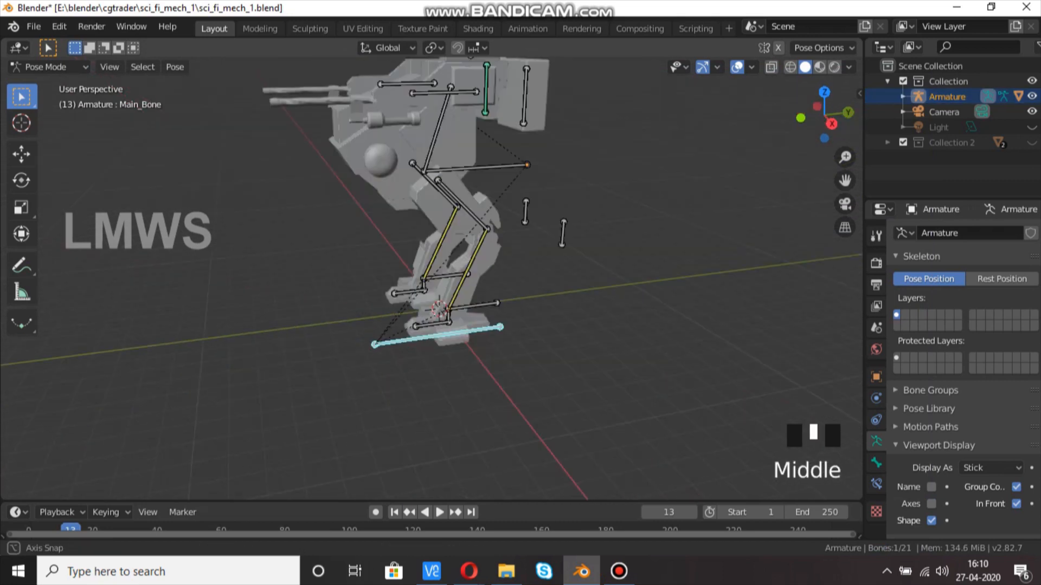
scroll(433, 244, "down", 2)
key("g")
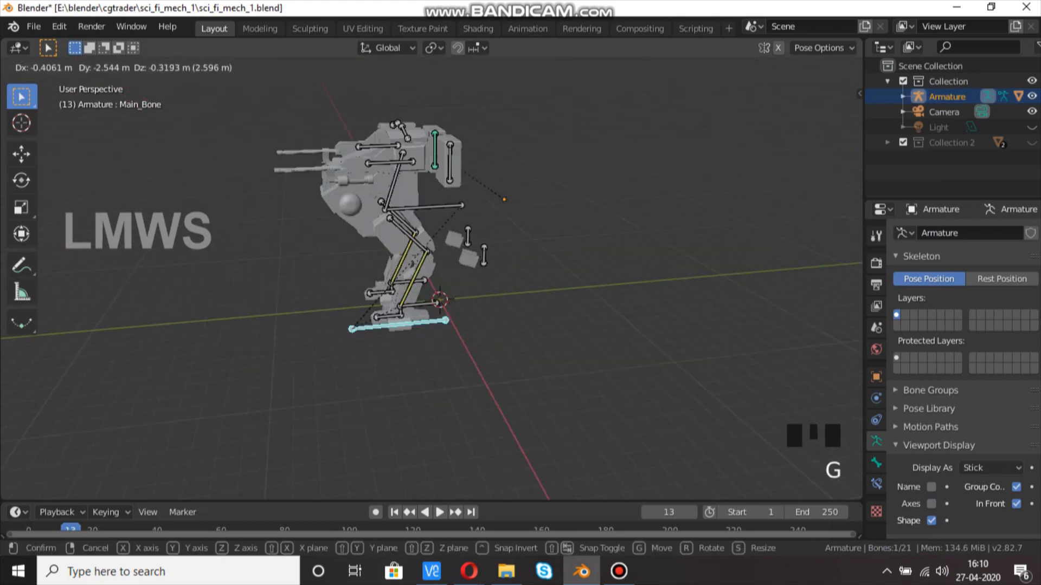
key("Escape")
Step: Try moving Main_Bone freely again and inspect both lower legs for mesh parts that do not follow the bones
scroll(434, 276, "up", 6)
middle_click_drag(434, 276, 391, 273)
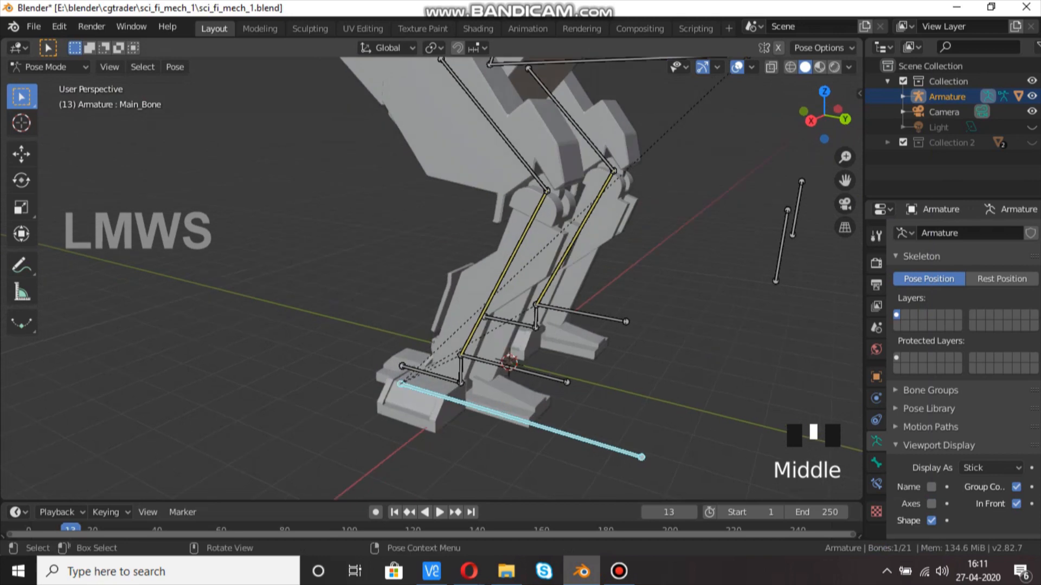
key("g")
key("Escape")
scroll(431, 276, "up", 2)
key("g")
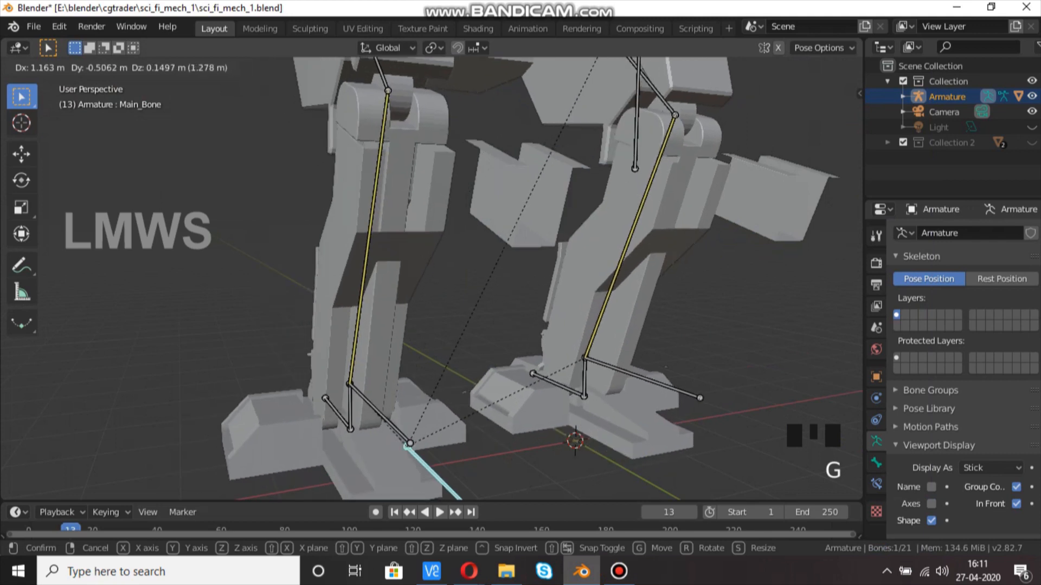
key("Escape")
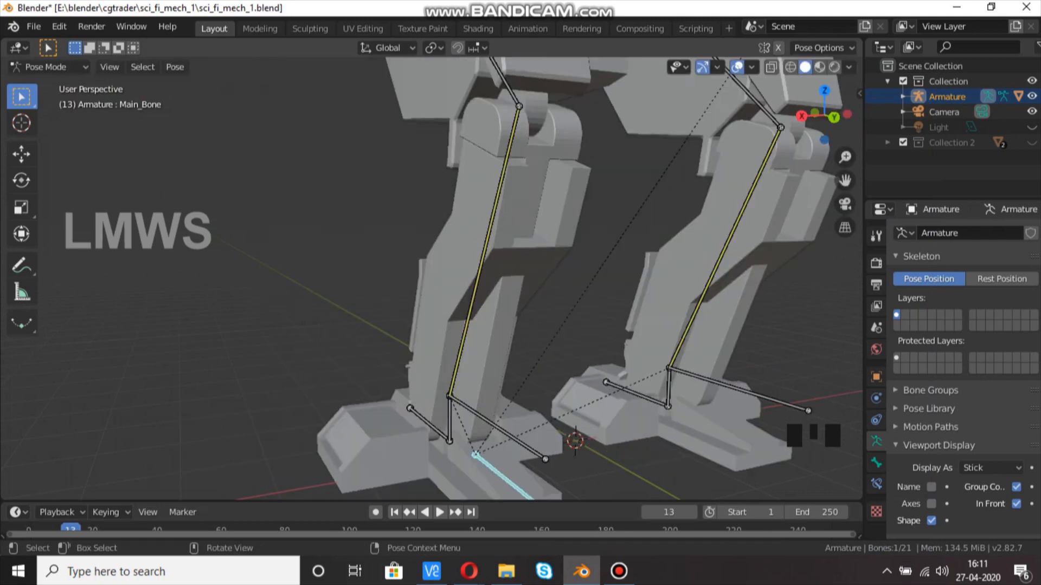
middle_click_drag(434, 276, 390, 271)
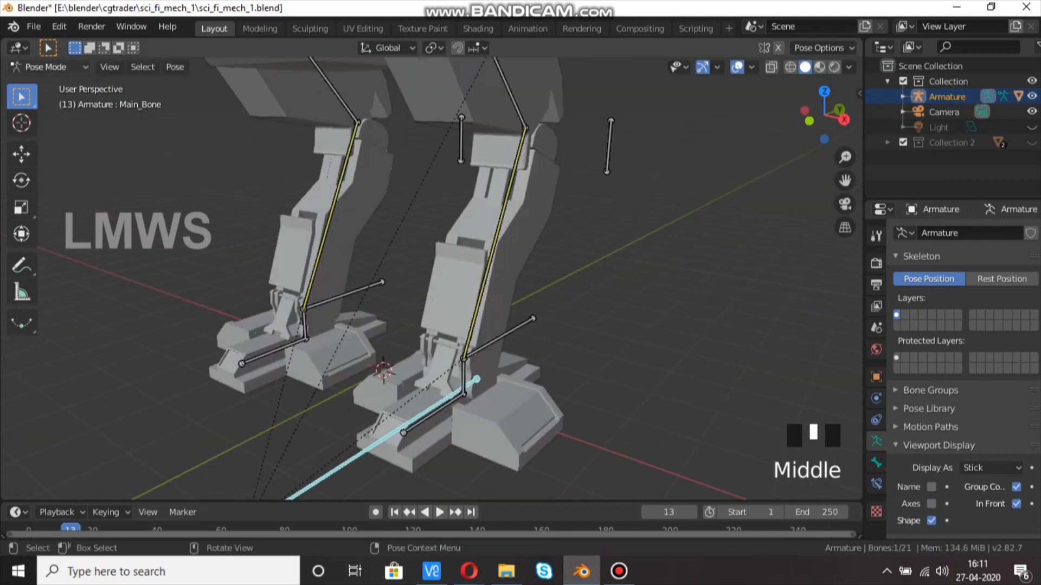
Step: Save the file, leave Pose Mode and open the Mech_1_lp mesh for editing
key("ctrl+s")
left_click(135, 152)
left_click(50, 67)
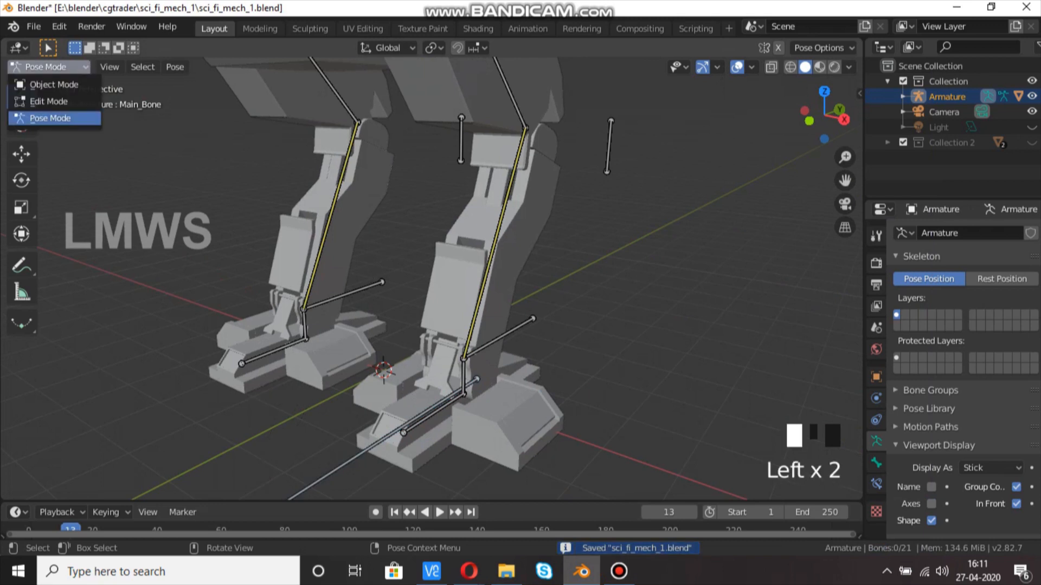
left_click(54, 85)
left_click(297, 238)
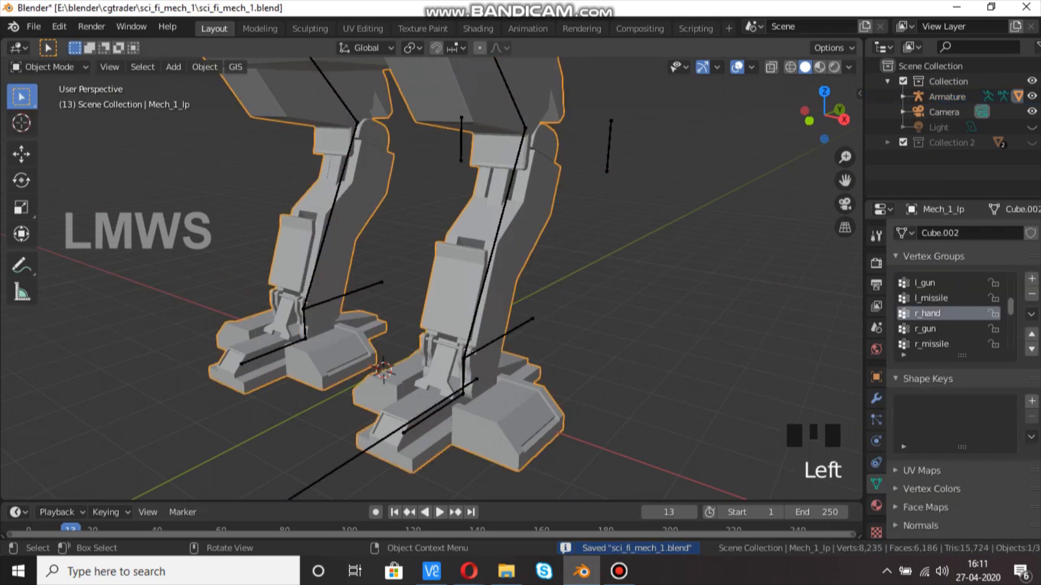
key("Tab")
Step: Select the geometry of the l_leg vertex group and examine the back of that calf for unassigned pieces
scroll(437, 244, "up", 2)
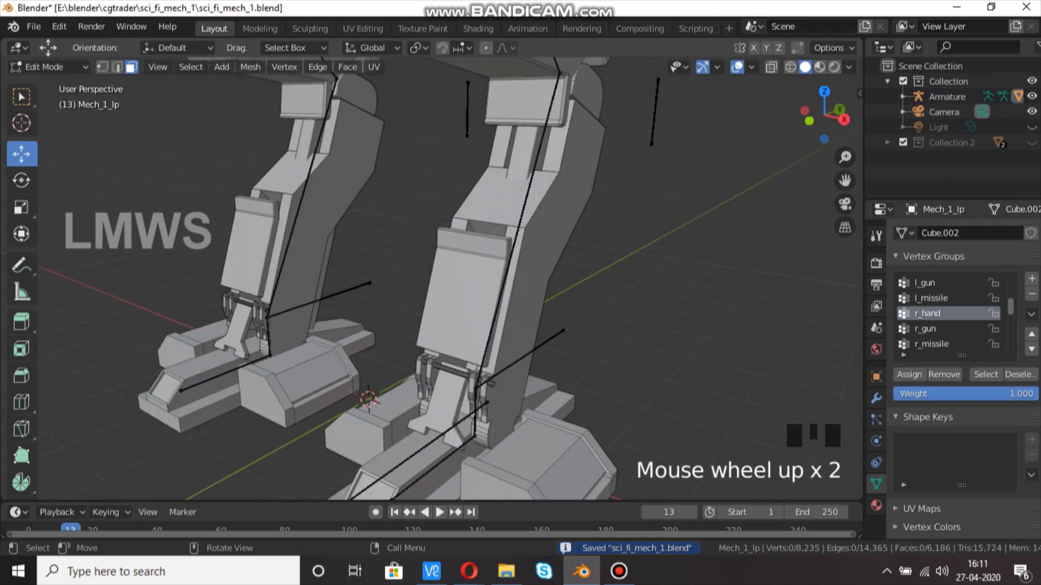
middle_click_drag(466, 244, 404, 290)
scroll(946, 313, "up", 3)
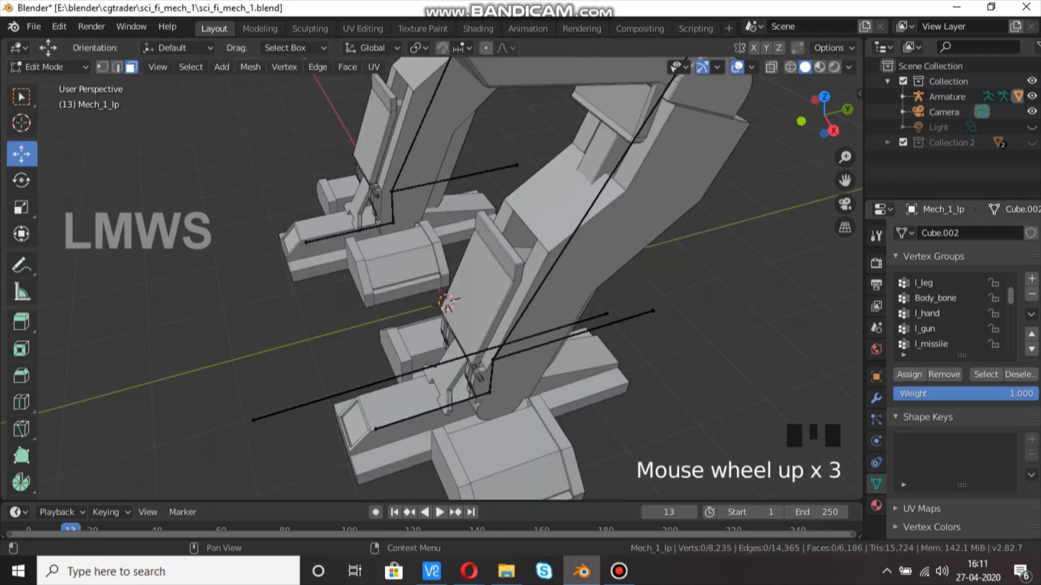
left_click(930, 282)
left_click(986, 374)
middle_click_drag(596, 326, 466, 347)
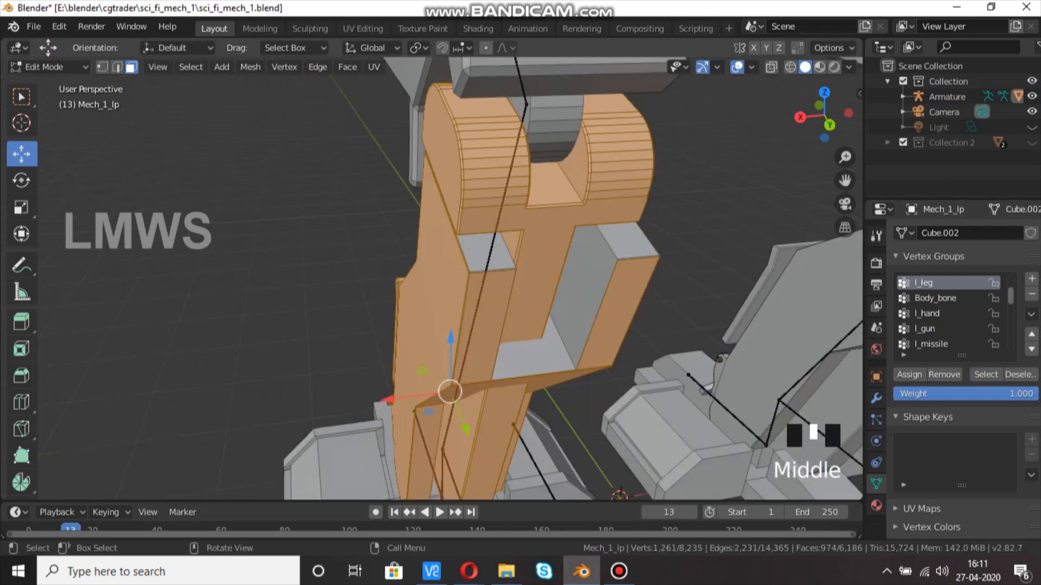
Step: Add the unassigned linked block on the calf to the selection and assign it to the l_leg vertex group
key("l")
scroll(433, 276, "down", 4)
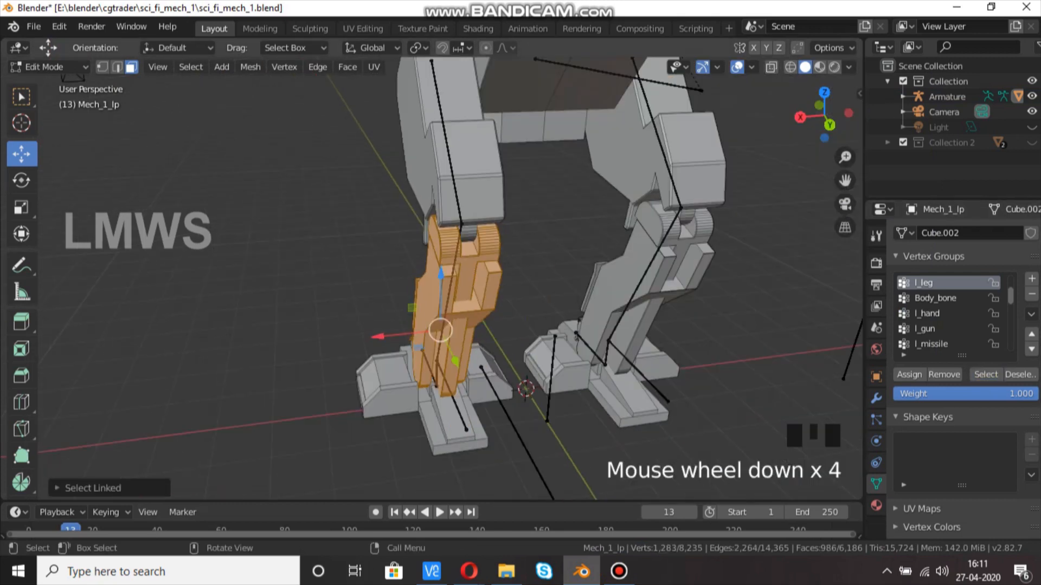
left_click(909, 374)
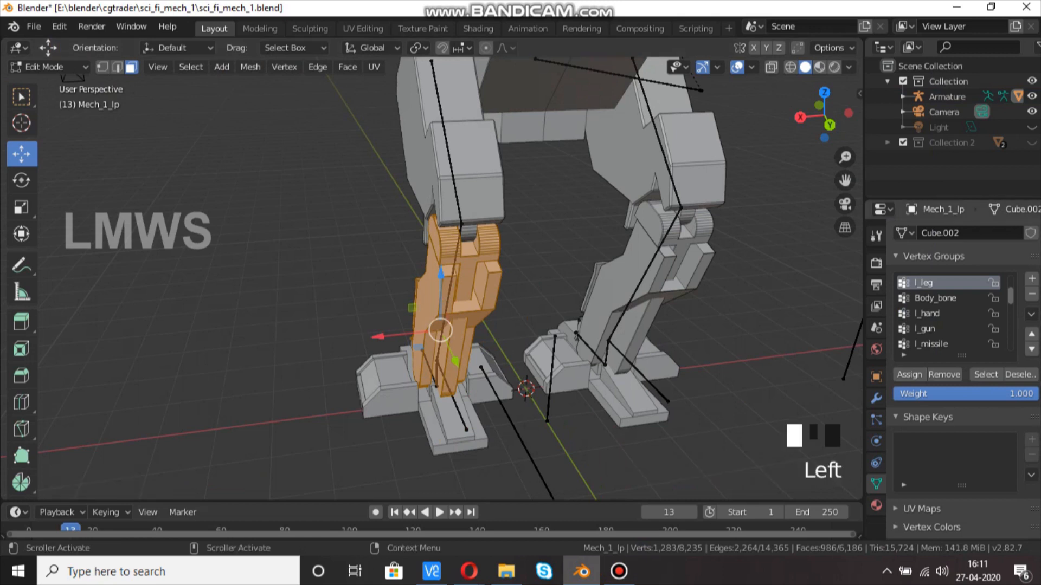
left_click(909, 374)
left_click(909, 375)
key("alt+a")
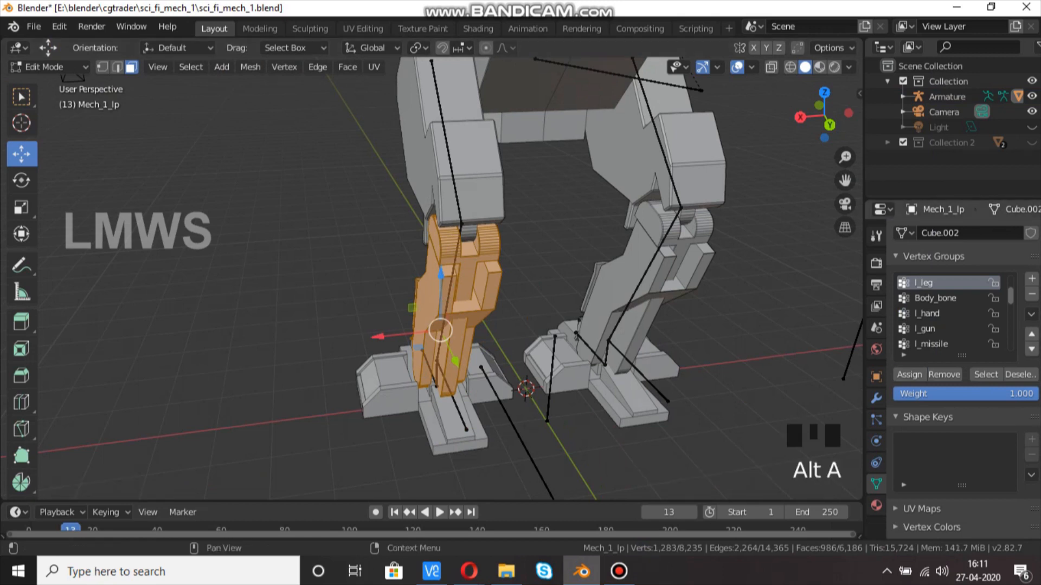
Step: Make r_leg the active vertex group and select only its geometry
scroll(954, 314, "down", 2)
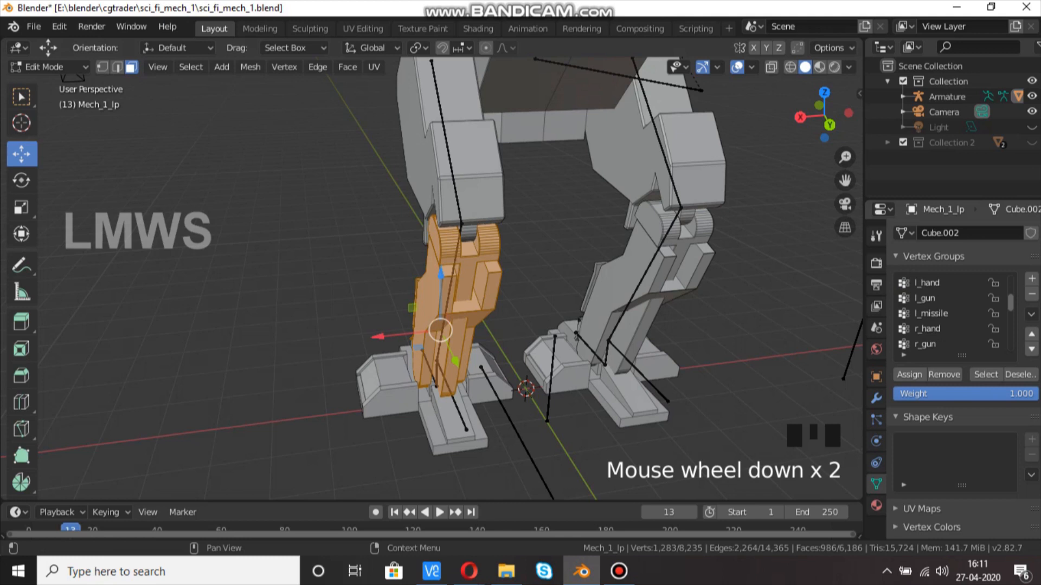
scroll(954, 313, "down", 3)
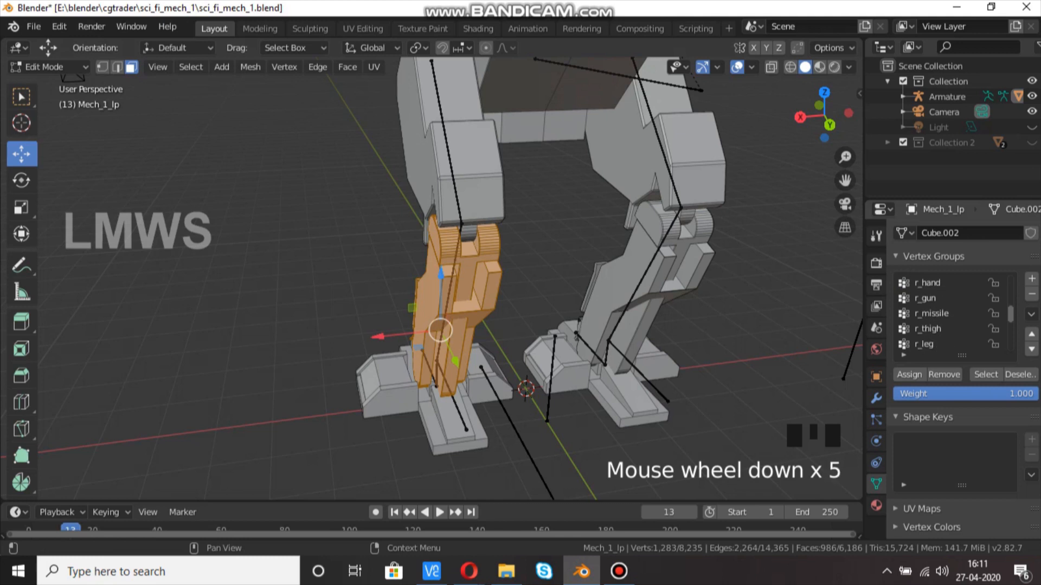
left_click(927, 344)
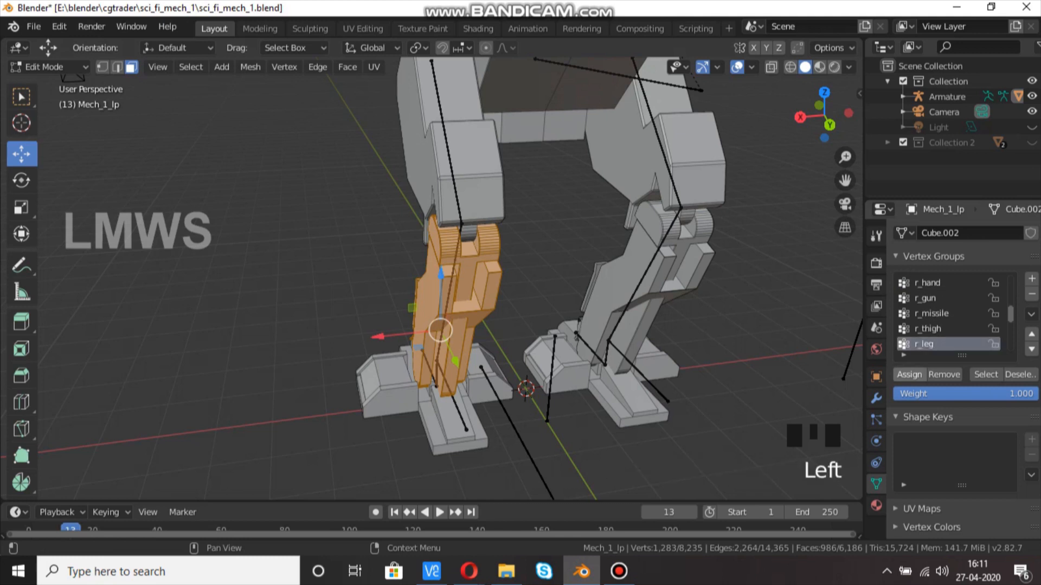
left_click(985, 374)
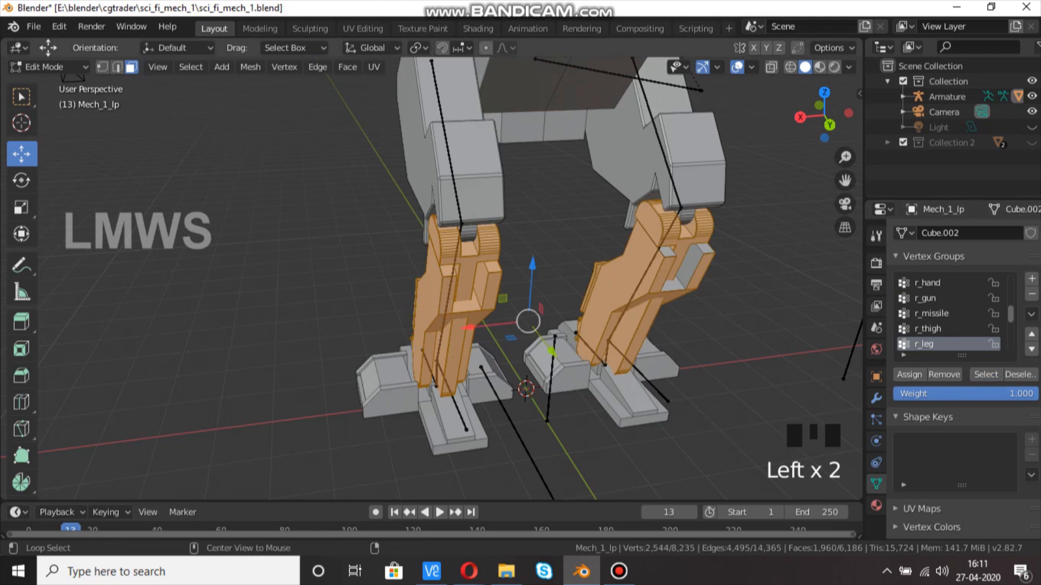
key("alt+a")
left_click(985, 374)
scroll(433, 276, "up", 1)
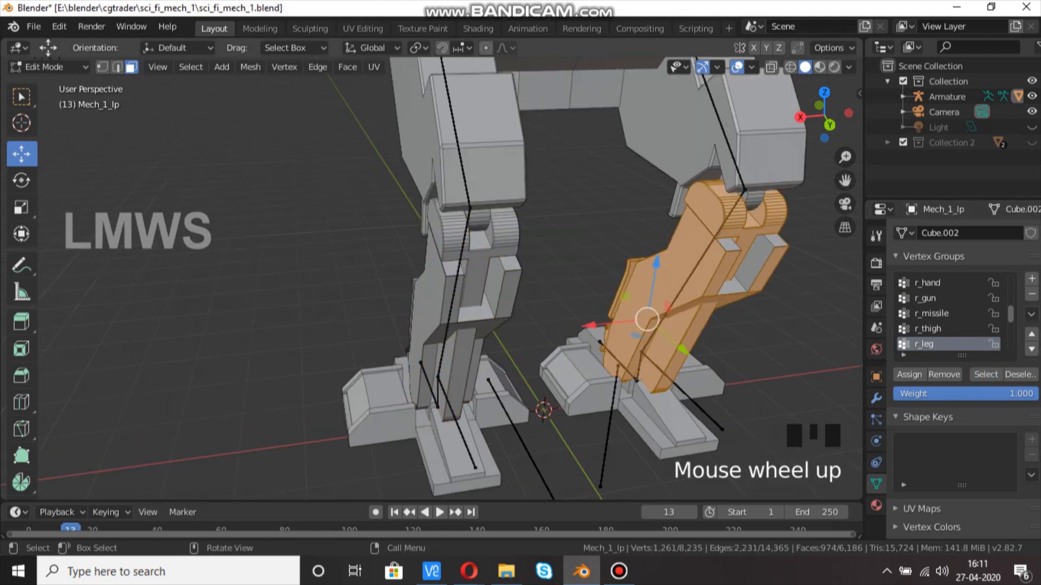
Step: Add the unassigned linked block on the opposite calf, assign it to the r_leg vertex group and deselect everything
key("l")
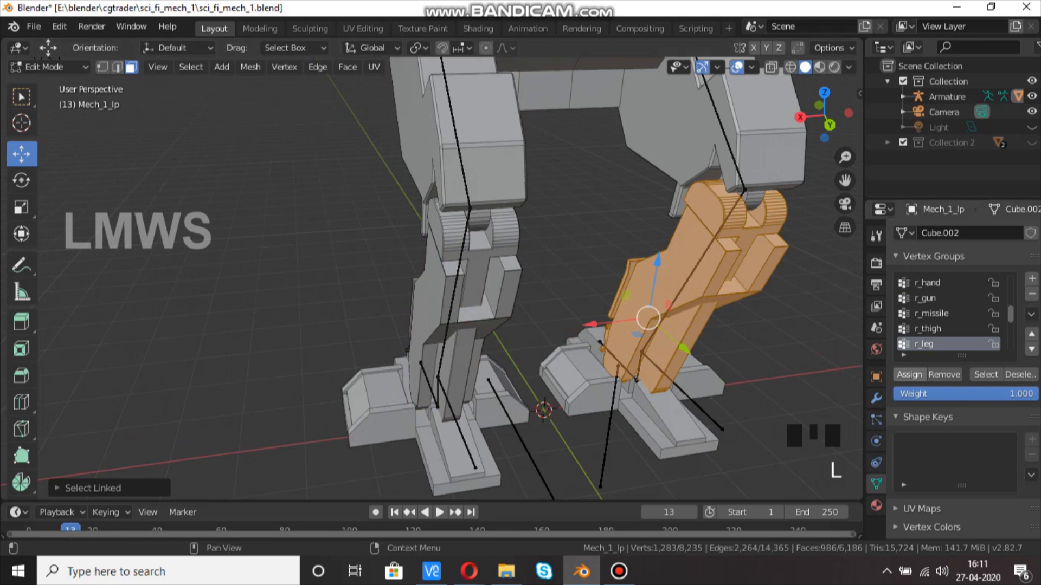
scroll(123, 100, "down", 3)
key("space")
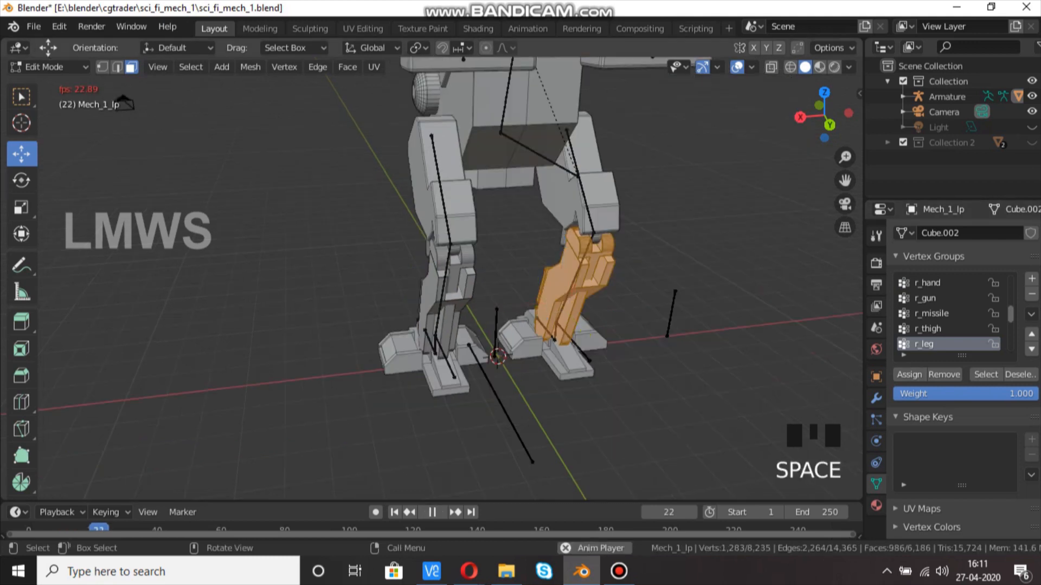
key("Escape")
key("space")
key("alt+a")
scroll(124, 101, "up", 3)
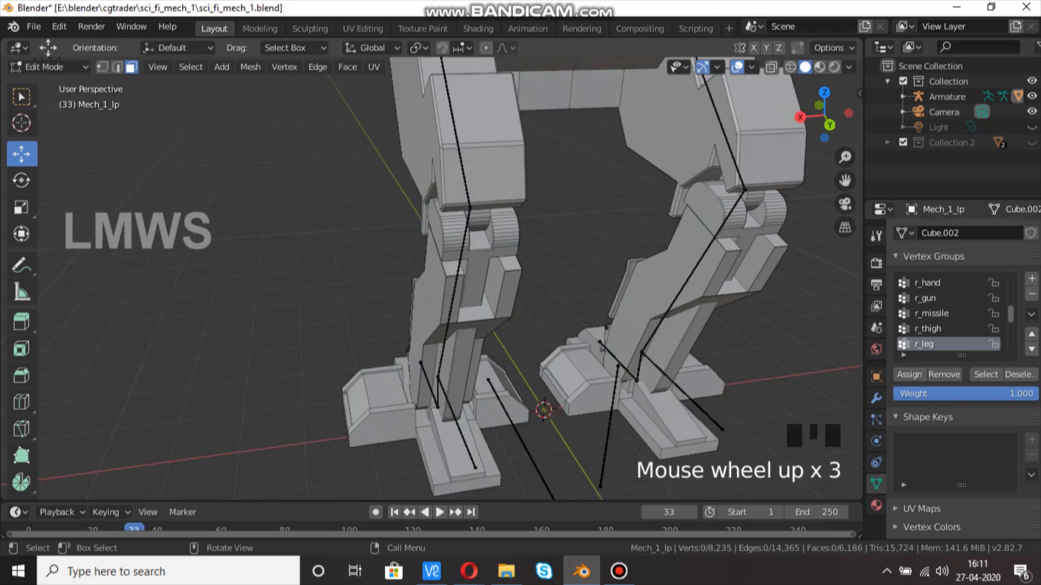
Step: Check the linked calf pieces of the r_leg side by selecting them, deselect everything and save the file
key("l")
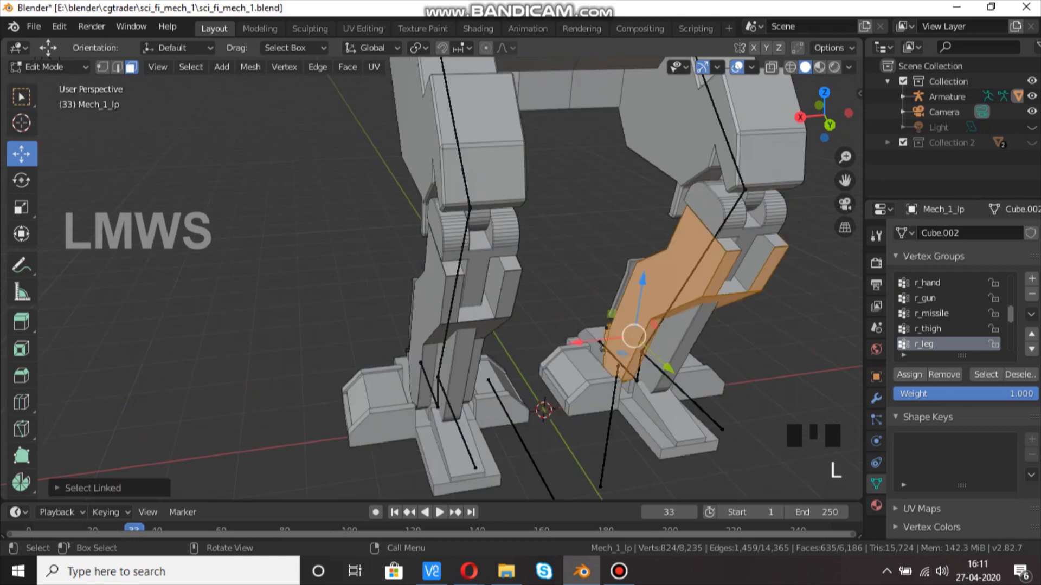
key("l")
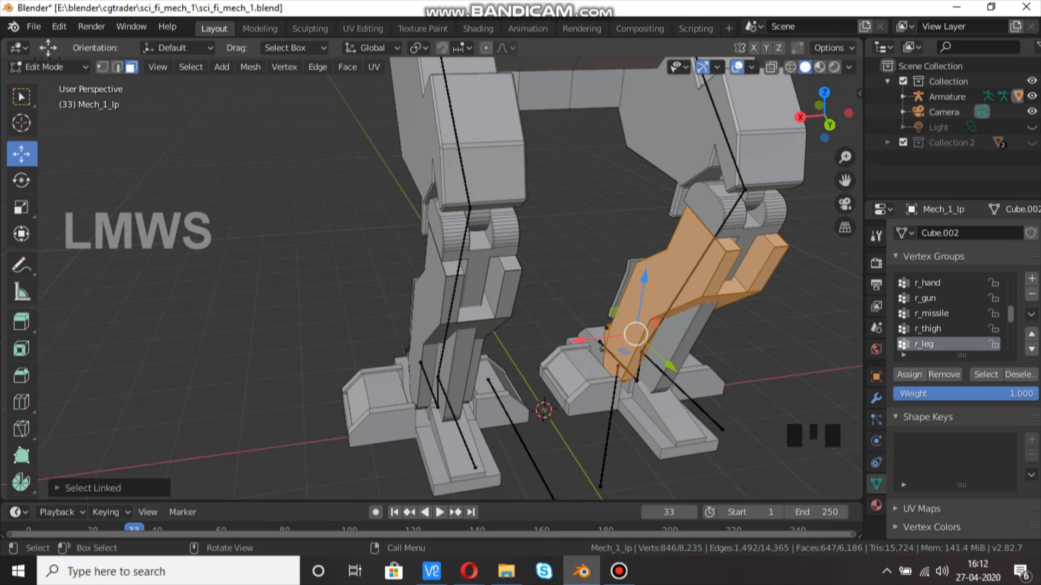
scroll(434, 277, "down", 1)
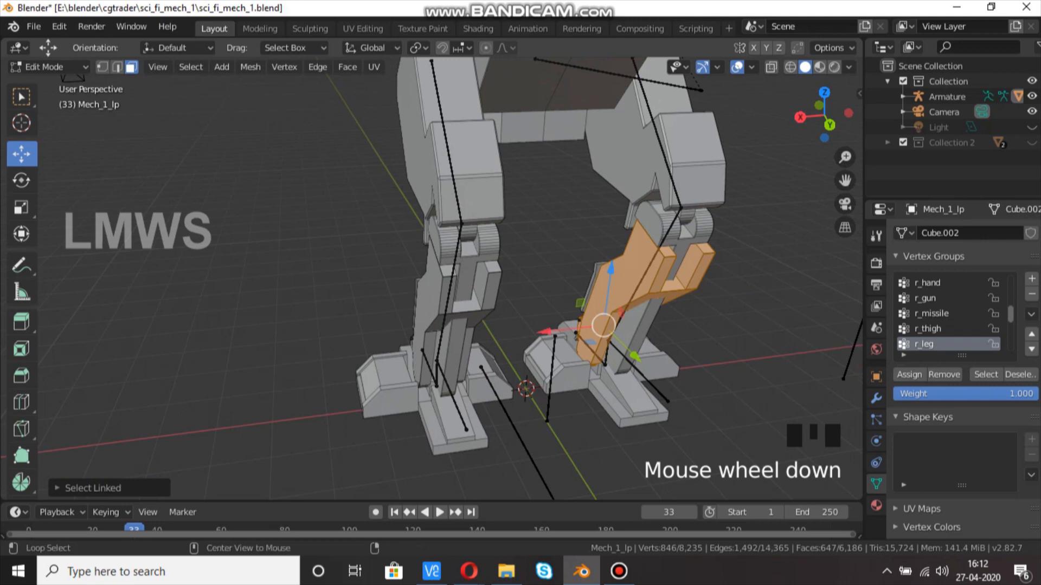
key("alt+a")
key("ctrl+s")
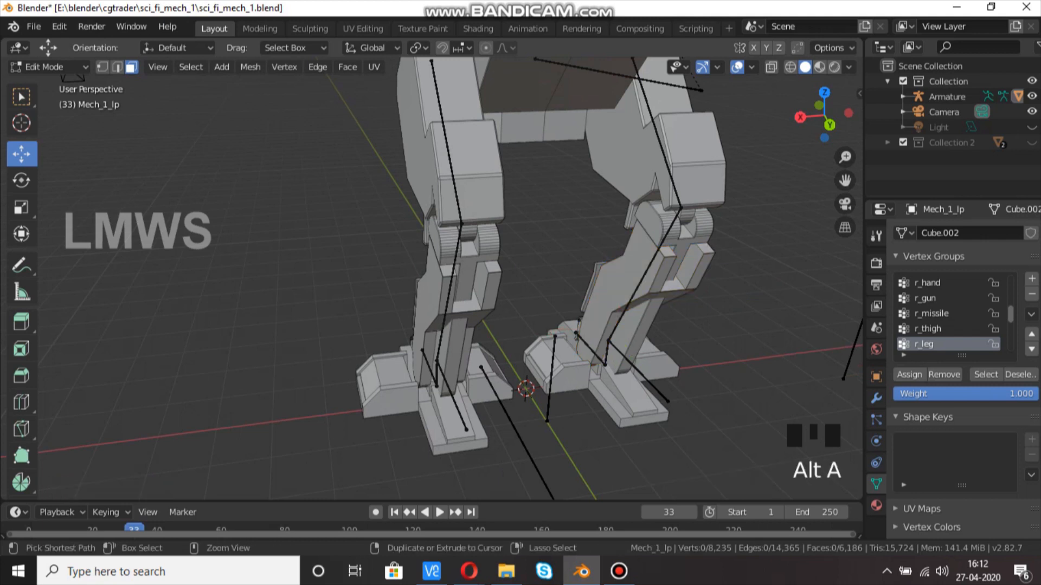
Step: Leave mesh editing for Object Mode and save the file again
middle_click_drag(434, 277, 499, 244)
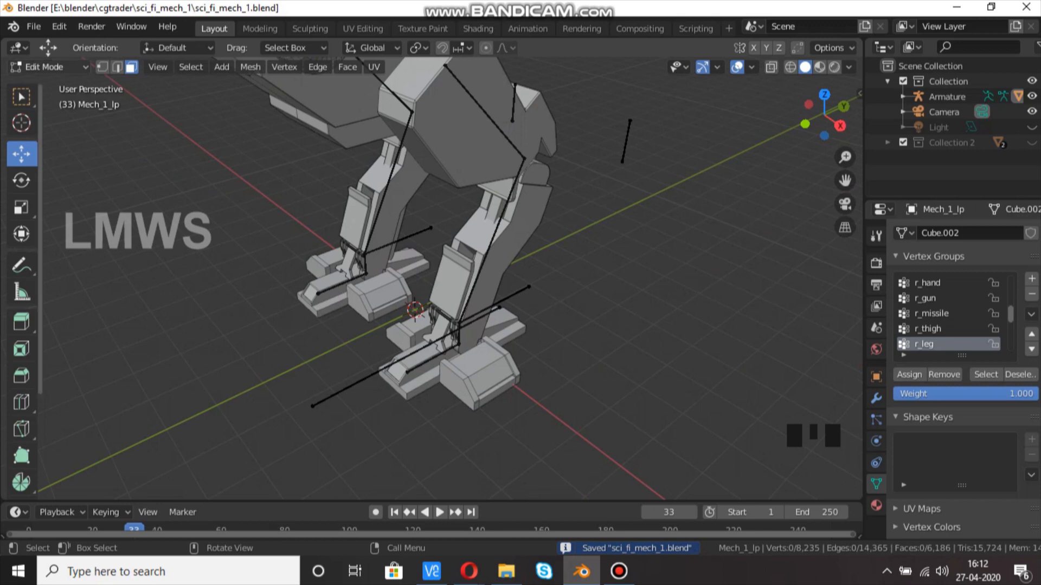
left_click(48, 67)
left_click(54, 84)
scroll(54, 84, "up", 1)
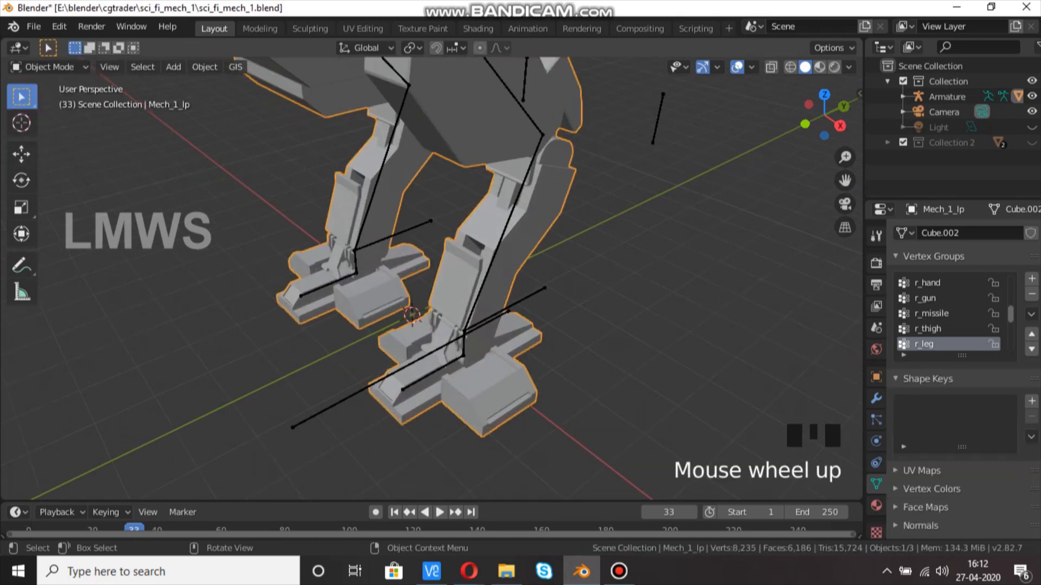
scroll(55, 85, "down", 1)
middle_click_drag(429, 271, 428, 250, "ctrl")
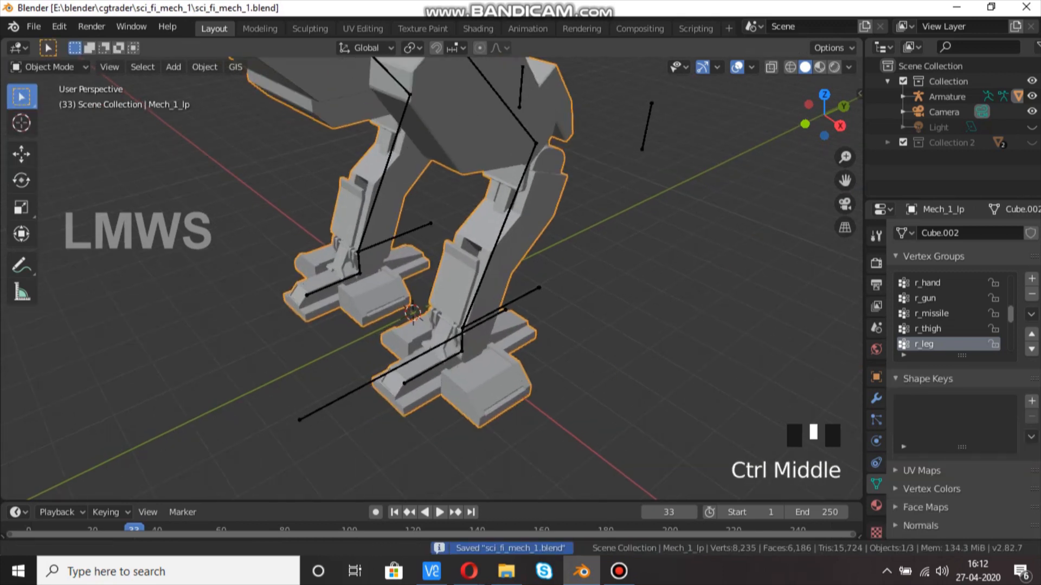
Step: Inspect the whole mech and its bones from the front, side and back
scroll(428, 271, "down", 5)
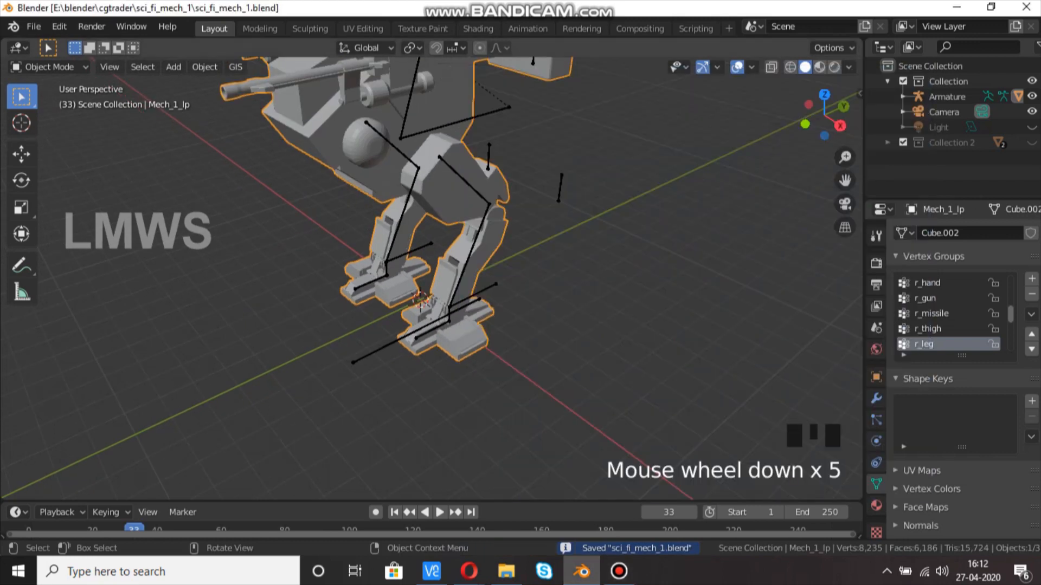
middle_click_drag(428, 271, 531, 336)
scroll(471, 304, "up", 2)
scroll(471, 304, "down", 2)
scroll(445, 303, "down", 1)
scroll(444, 303, "up", 3)
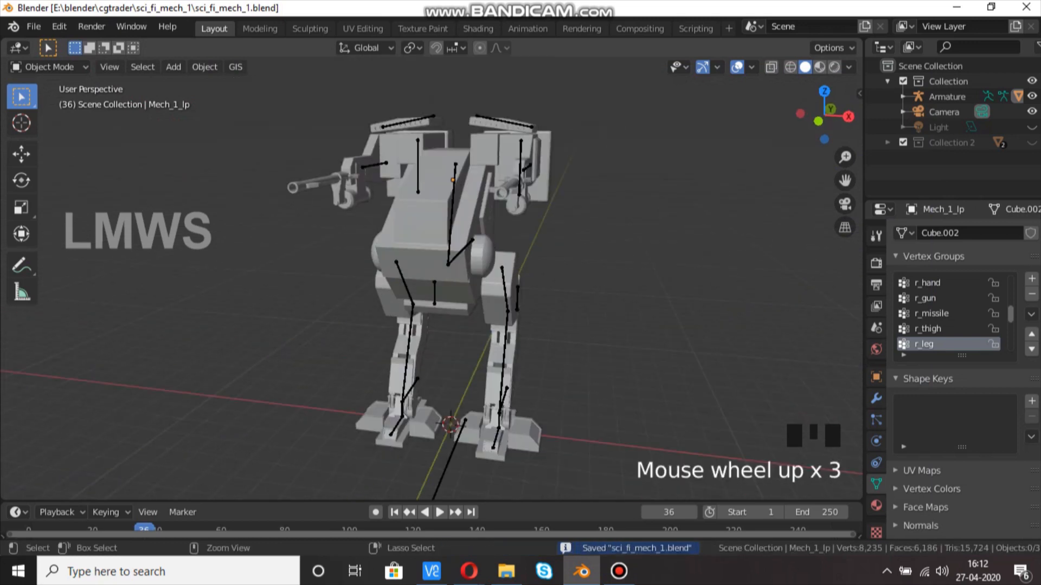
scroll(445, 303, "down", 2)
middle_click_drag(445, 304, 434, 179)
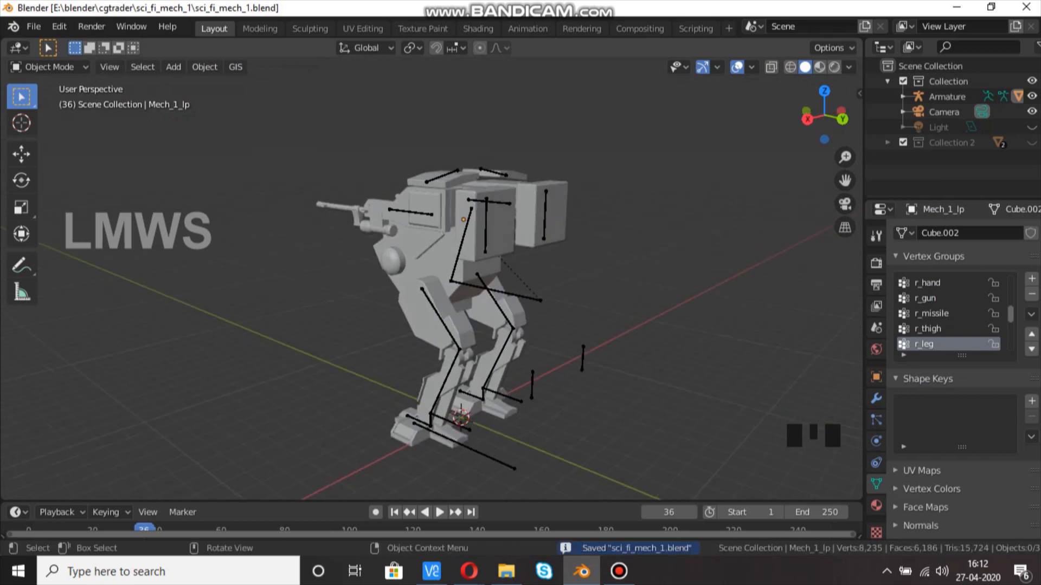